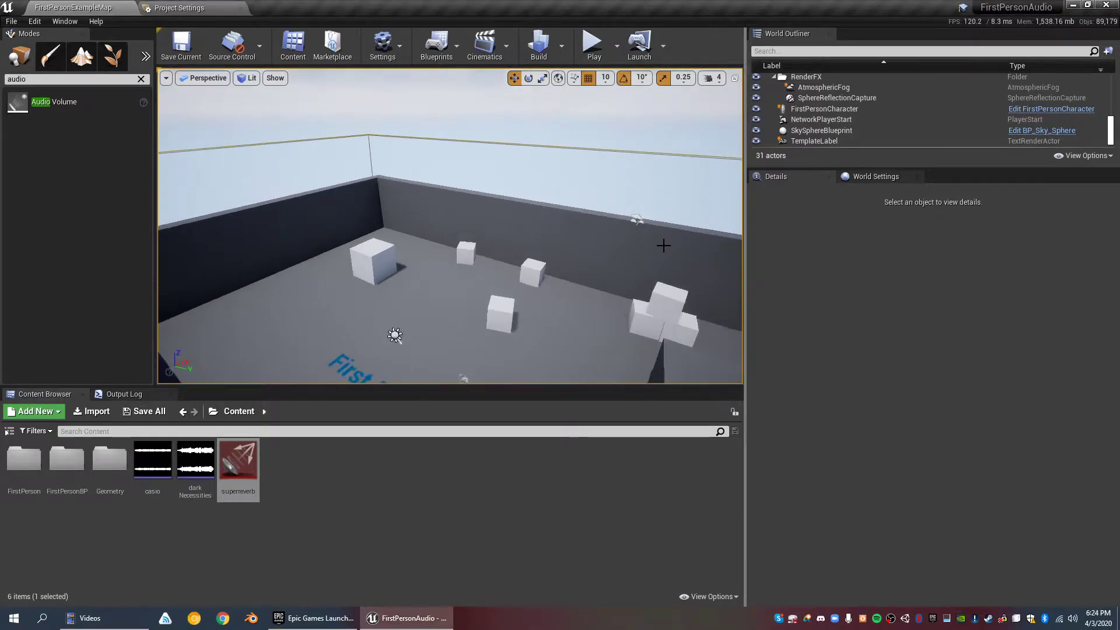
- Play the level briefly in the editor and stop the session
{"action": "scroll", "coordinate": [672, 210], "scroll_direction": "up", "scroll_amount": 4}
{"action": "scroll", "coordinate": [672, 209], "scroll_direction": "down", "scroll_amount": 6}
{"action": "right_click_drag", "start_coordinate": [671, 208], "coordinate": [653, 213]}
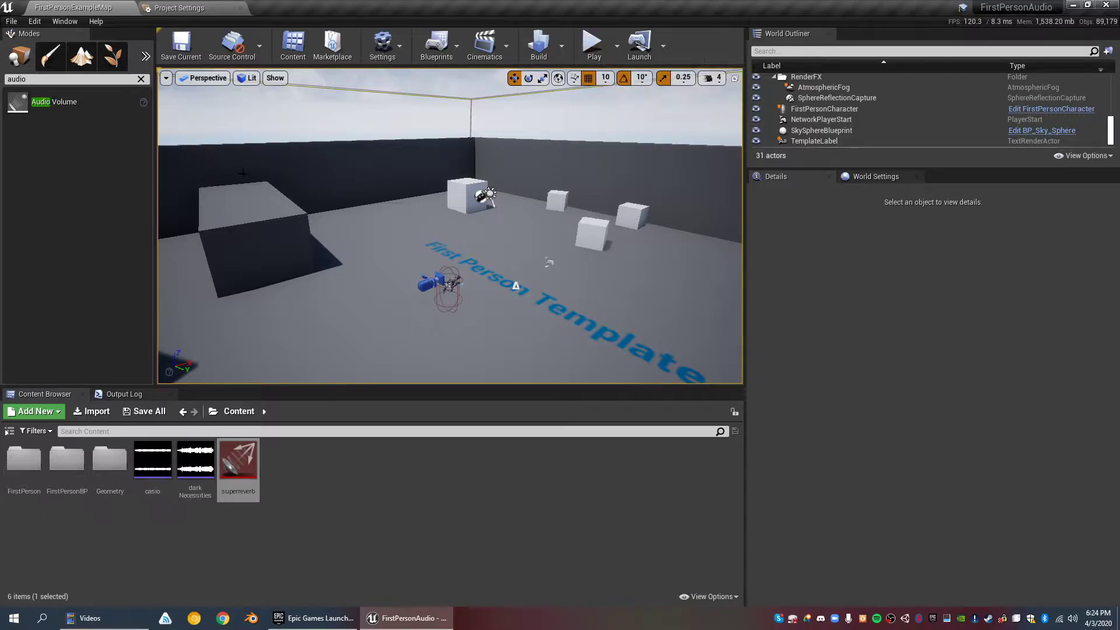
{"action": "scroll", "coordinate": [558, 236], "scroll_direction": "down", "scroll_amount": 8}
{"action": "right_click_drag", "start_coordinate": [558, 236], "coordinate": [533, 245]}
{"action": "scroll", "coordinate": [533, 245], "scroll_direction": "up", "scroll_amount": 8}
{"action": "mouse_move", "coordinate": [490, 282]}
{"action": "right_mouse_down"}
{"action": "mouse_move", "coordinate": [513, 274]}
{"action": "mouse_move", "coordinate": [495, 269]}
{"action": "right_mouse_up"}
{"action": "scroll", "coordinate": [495, 269], "scroll_direction": "up", "scroll_amount": 5}
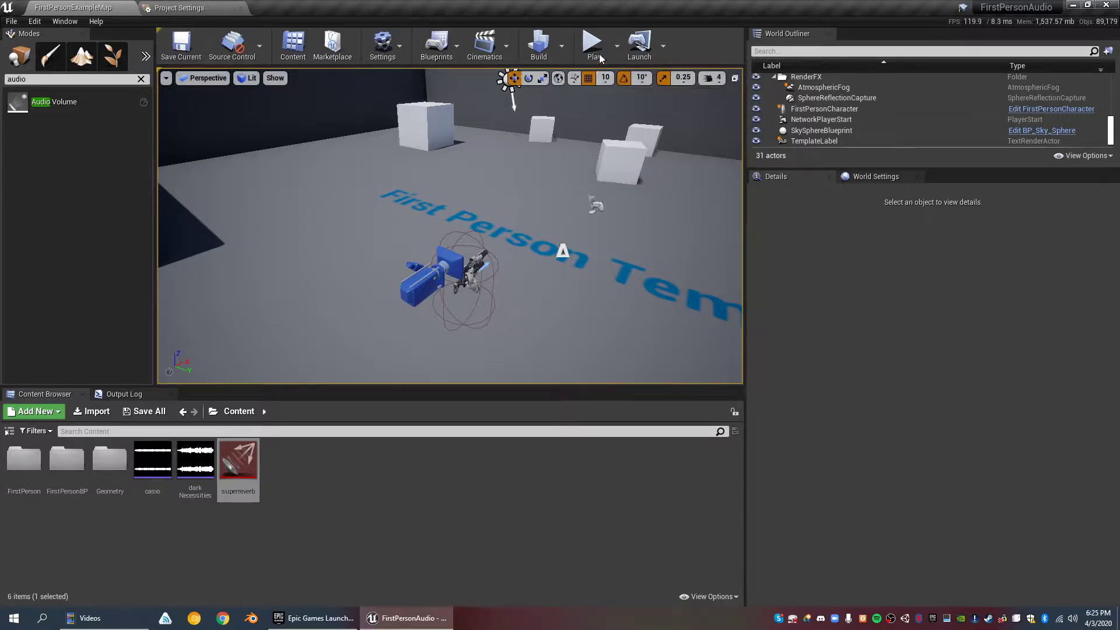
{"action": "left_click", "coordinate": [595, 46]}
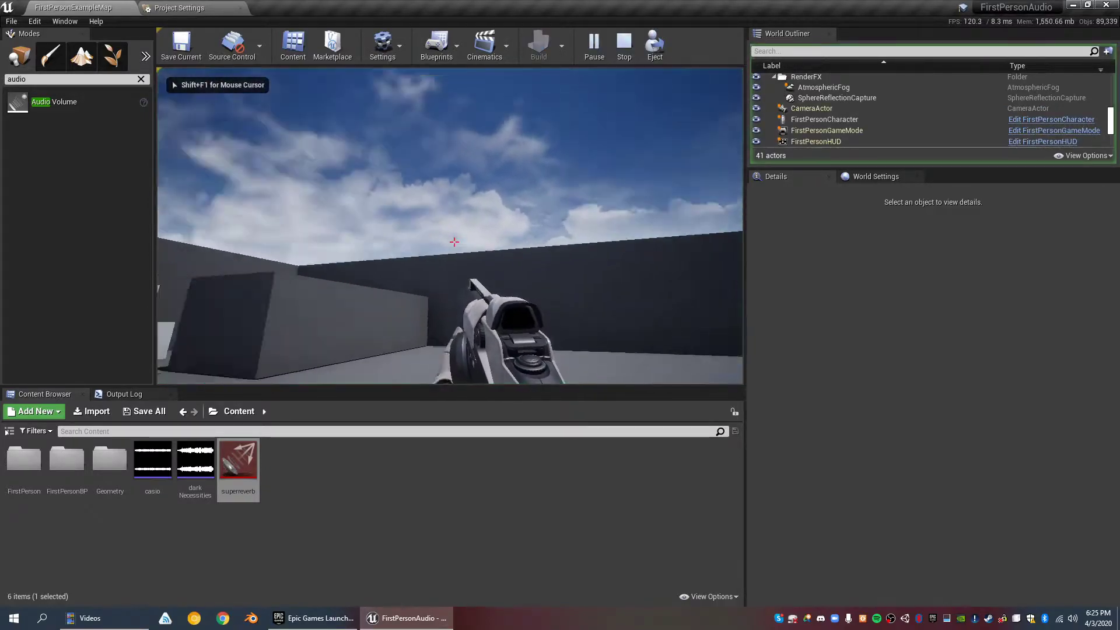
{"action": "key", "text": "Escape"}
{"action": "right_click_drag", "start_coordinate": [414, 310], "coordinate": [467, 303]}
{"action": "scroll", "coordinate": [497, 267], "scroll_direction": "down", "scroll_amount": 5}
{"action": "scroll", "coordinate": [515, 243], "scroll_direction": "up", "scroll_amount": 3}
{"action": "right_click_drag", "start_coordinate": [515, 239], "coordinate": [452, 296]}
{"action": "scroll", "coordinate": [515, 242], "scroll_direction": "down", "scroll_amount": 3}
{"action": "scroll", "coordinate": [515, 243], "scroll_direction": "up", "scroll_amount": 4}
{"action": "left_click", "coordinate": [186, 486]}
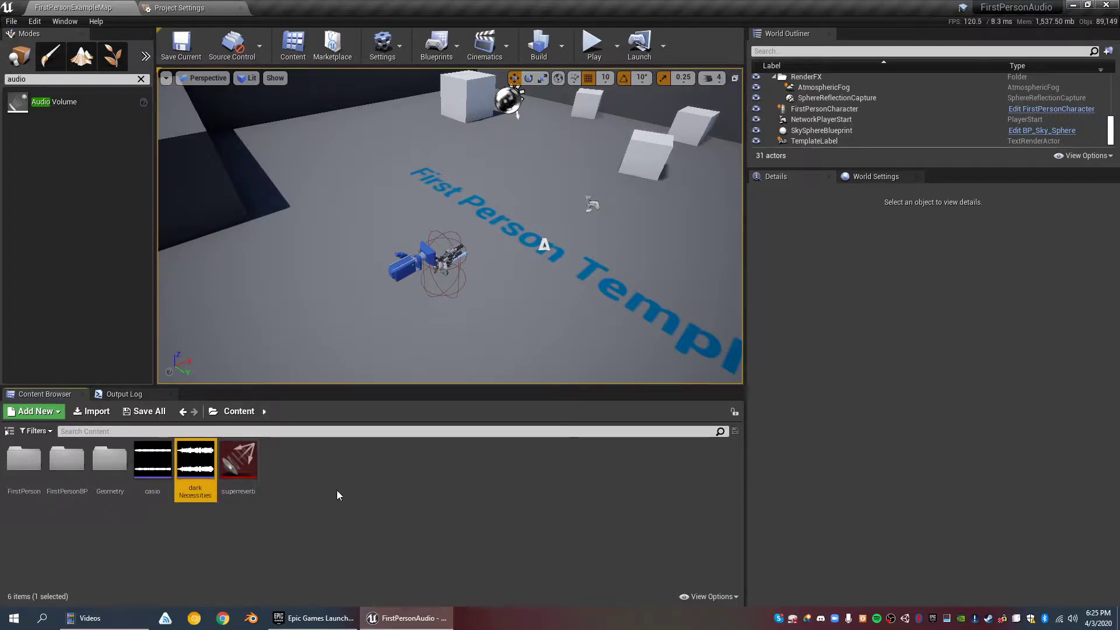
{"action": "scroll", "coordinate": [535, 288], "scroll_direction": "up", "scroll_amount": 5}
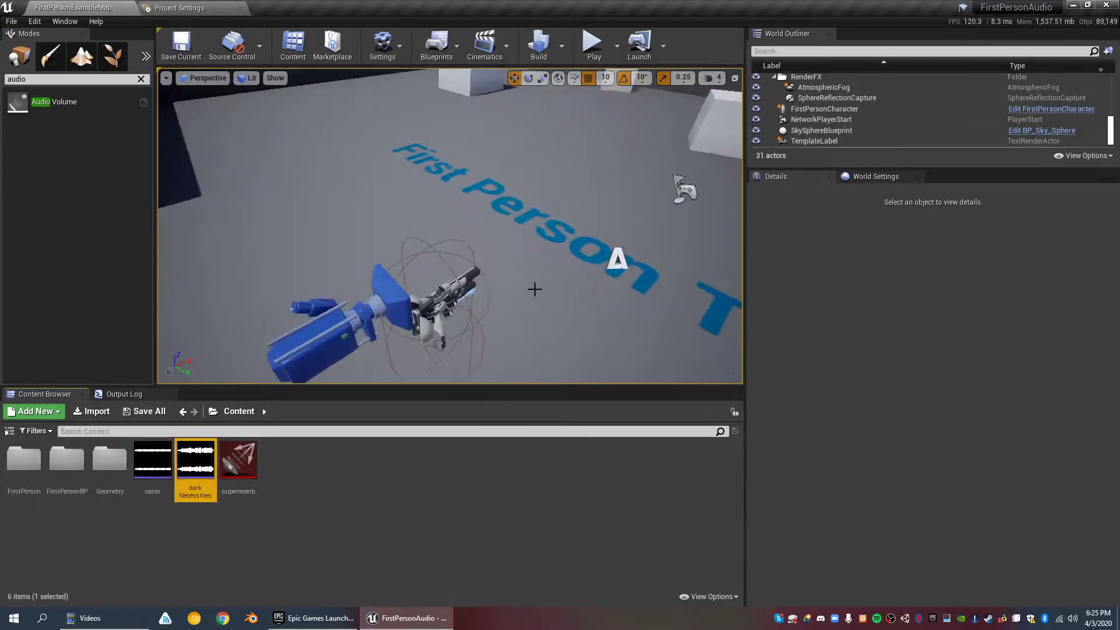
{"action": "scroll", "coordinate": [534, 288], "scroll_direction": "up", "scroll_amount": 3}
{"action": "mouse_move", "coordinate": [509, 287]}
{"action": "right_mouse_down"}
{"action": "mouse_move", "coordinate": [508, 298]}
{"action": "mouse_move", "coordinate": [496, 291]}
{"action": "mouse_move", "coordinate": [508, 288]}
{"action": "right_mouse_up"}
{"action": "scroll", "coordinate": [509, 288], "scroll_direction": "up", "scroll_amount": 3}
{"action": "middle_click_drag", "start_coordinate": [508, 287], "coordinate": [506, 289]}
{"action": "scroll", "coordinate": [506, 288], "scroll_direction": "down", "scroll_amount": 2}
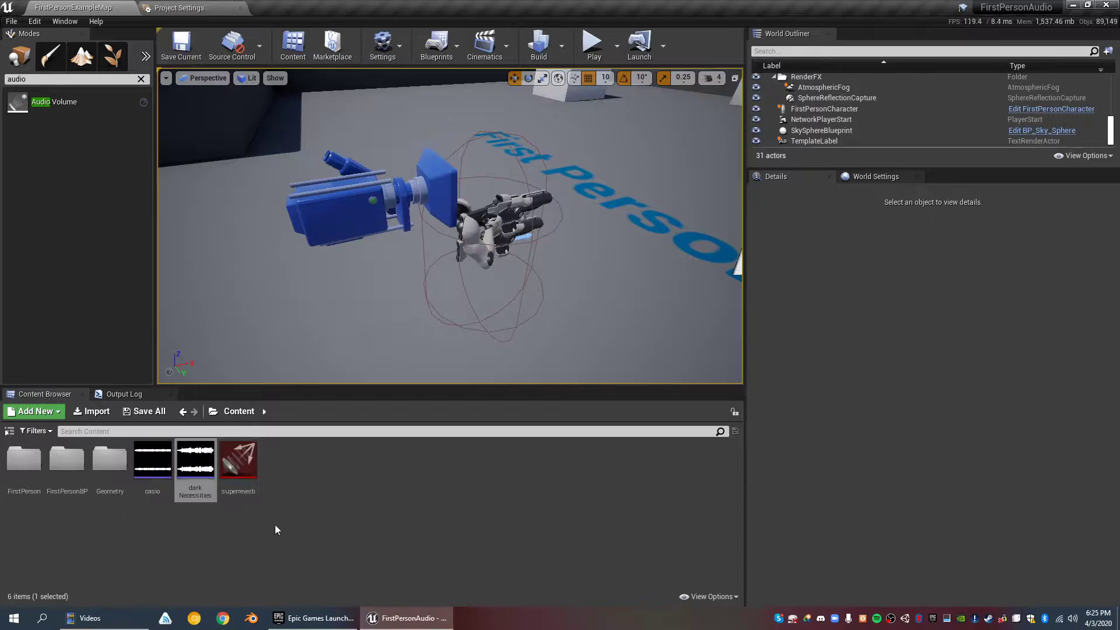
- Clear the class search, place an empty actor near the First Person Template text and raise it to Z 350
{"action": "scroll", "coordinate": [470, 303], "scroll_direction": "down", "scroll_amount": 10}
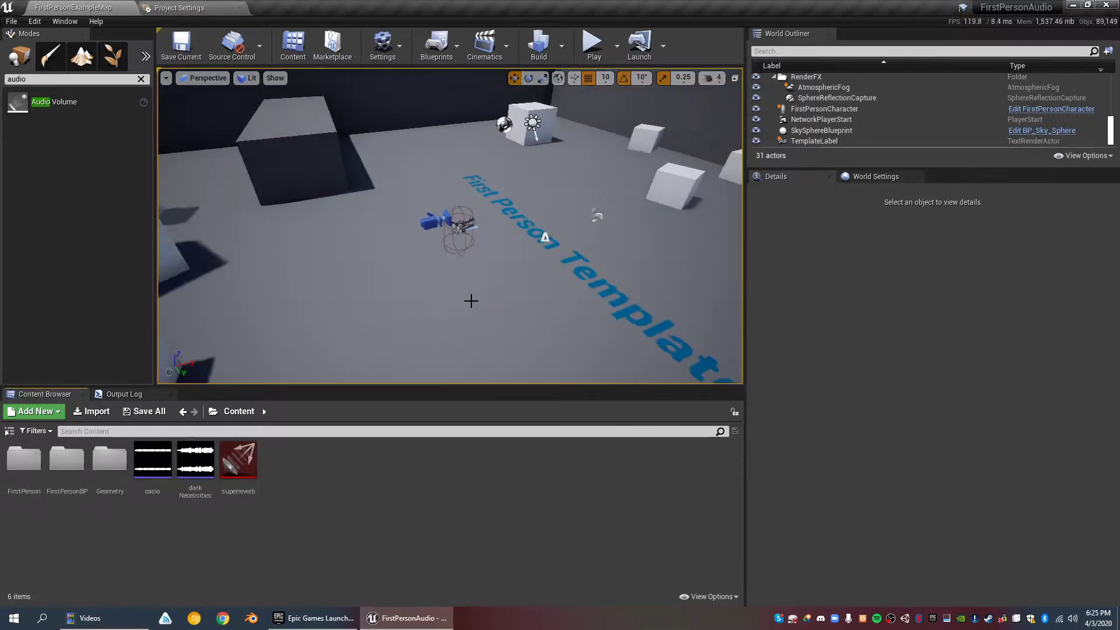
{"action": "right_click_drag", "start_coordinate": [469, 300], "coordinate": [528, 273]}
{"action": "scroll", "coordinate": [469, 300], "scroll_direction": "up", "scroll_amount": 10}
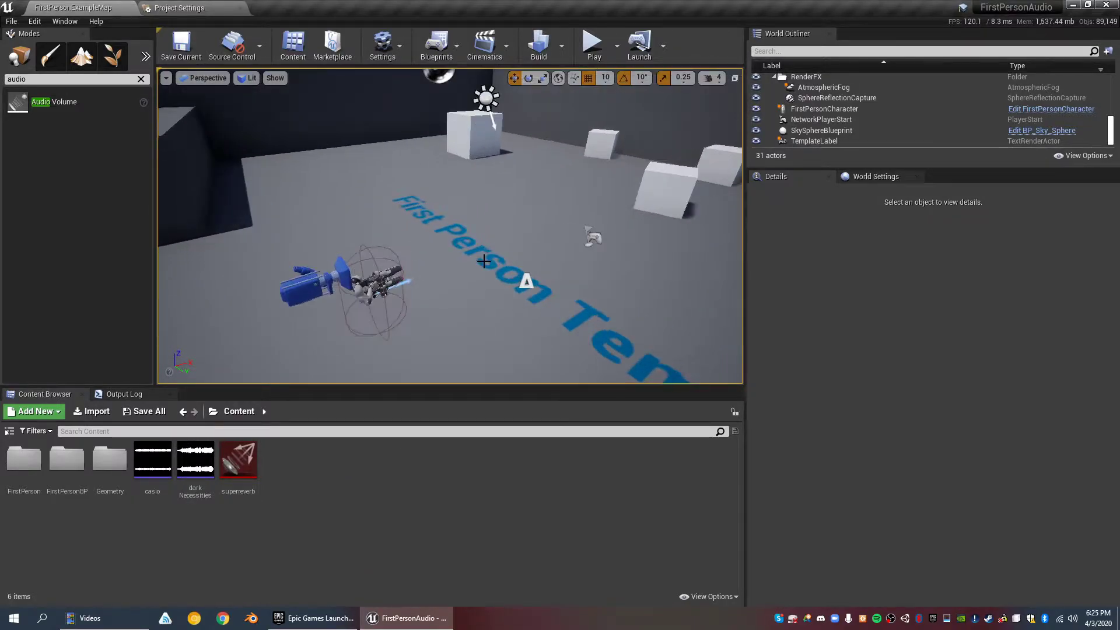
{"action": "left_click", "coordinate": [140, 79]}
{"action": "left_click_drag", "start_coordinate": [87, 102], "coordinate": [625, 272]}
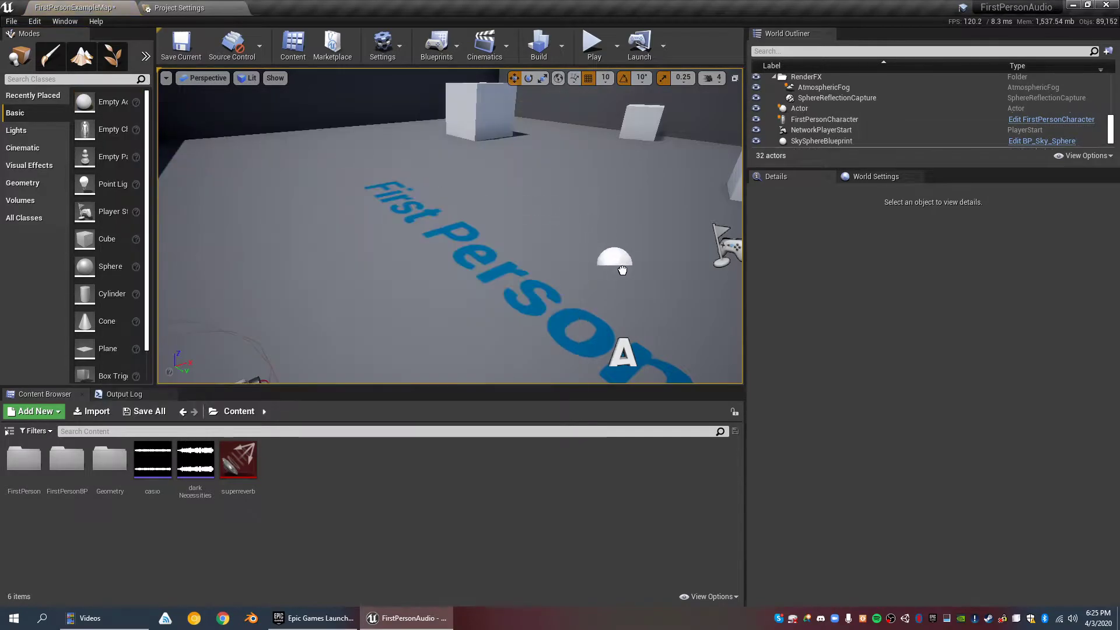
{"action": "key", "text": "f"}
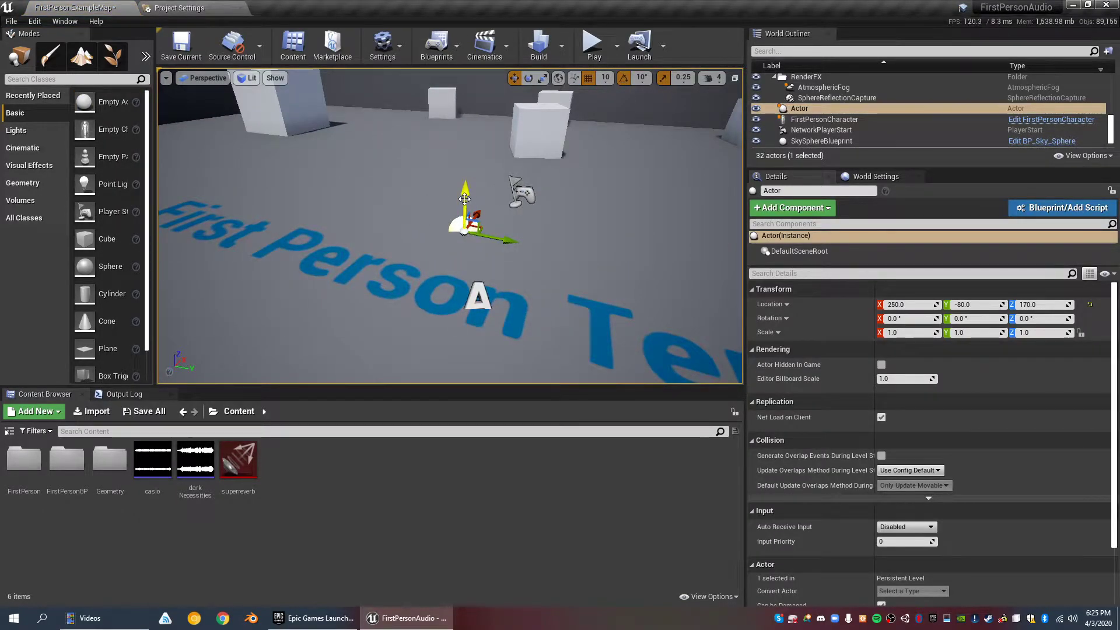
- Add an Audio component and a Sphere component to the new actor
{"action": "left_click", "coordinate": [801, 214]}
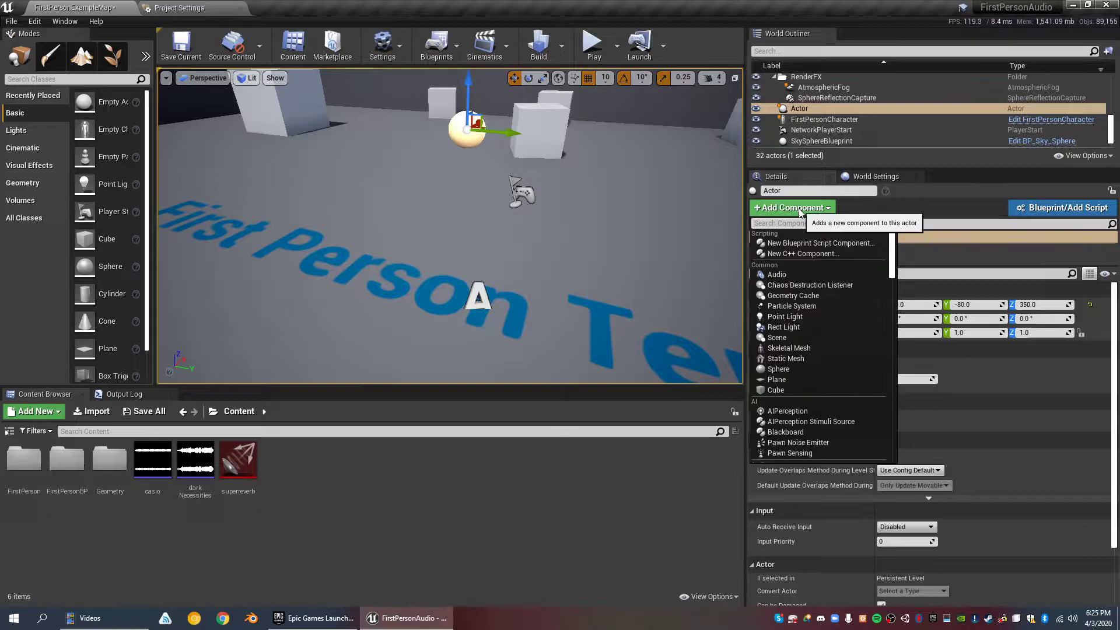
{"action": "type", "text": "audio"}
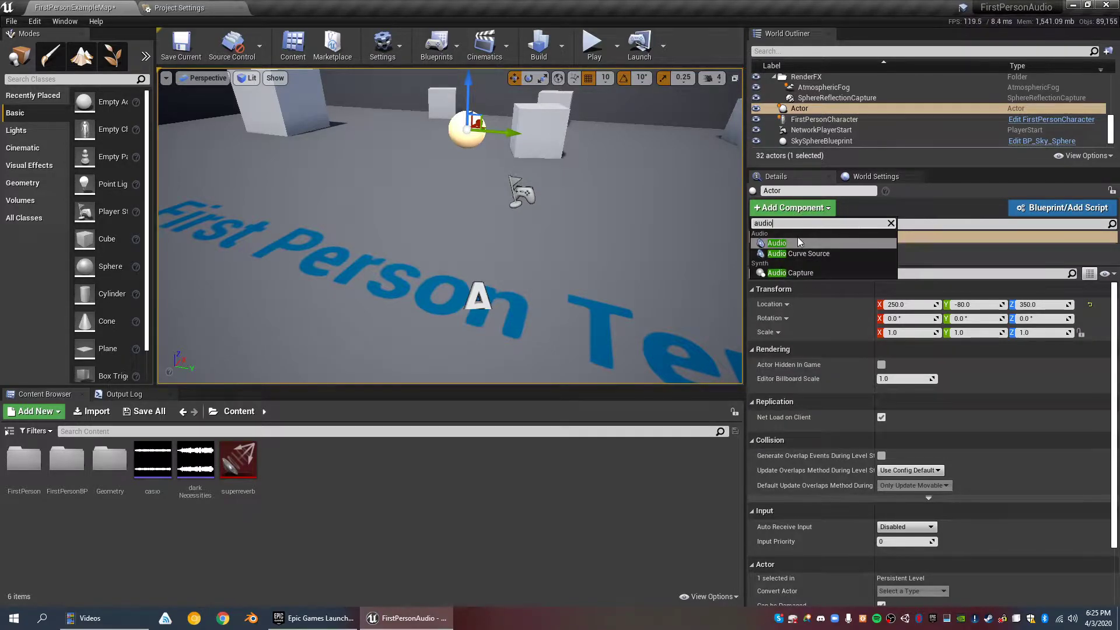
{"action": "left_click", "coordinate": [798, 240]}
{"action": "left_click", "coordinate": [797, 211]}
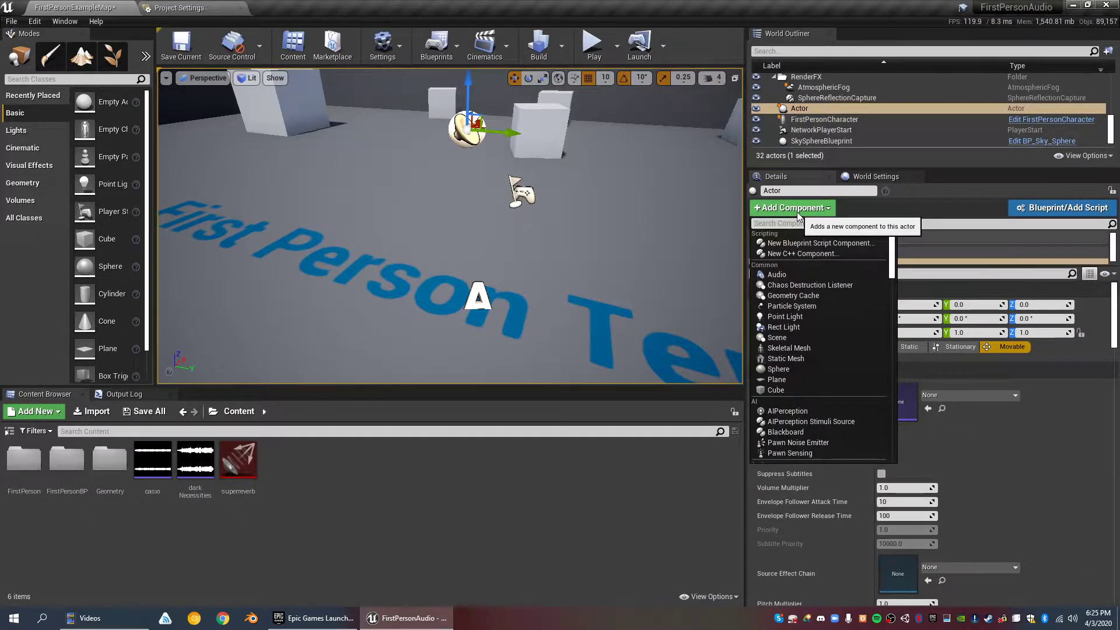
{"action": "left_click", "coordinate": [800, 369]}
- Assign the casio sound wave to the Audio component and move the actor to X 500, Y 360, Z 350
{"action": "left_click", "coordinate": [808, 247]}
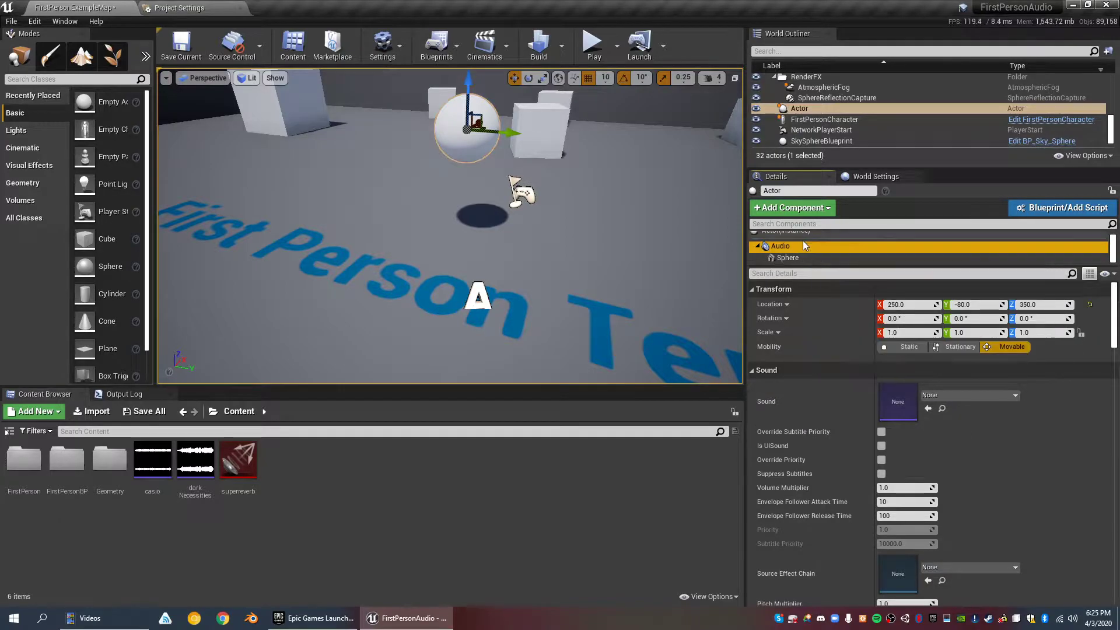
{"action": "right_click_drag", "start_coordinate": [508, 223], "coordinate": [519, 212]}
{"action": "scroll", "coordinate": [508, 222], "scroll_direction": "down", "scroll_amount": 8}
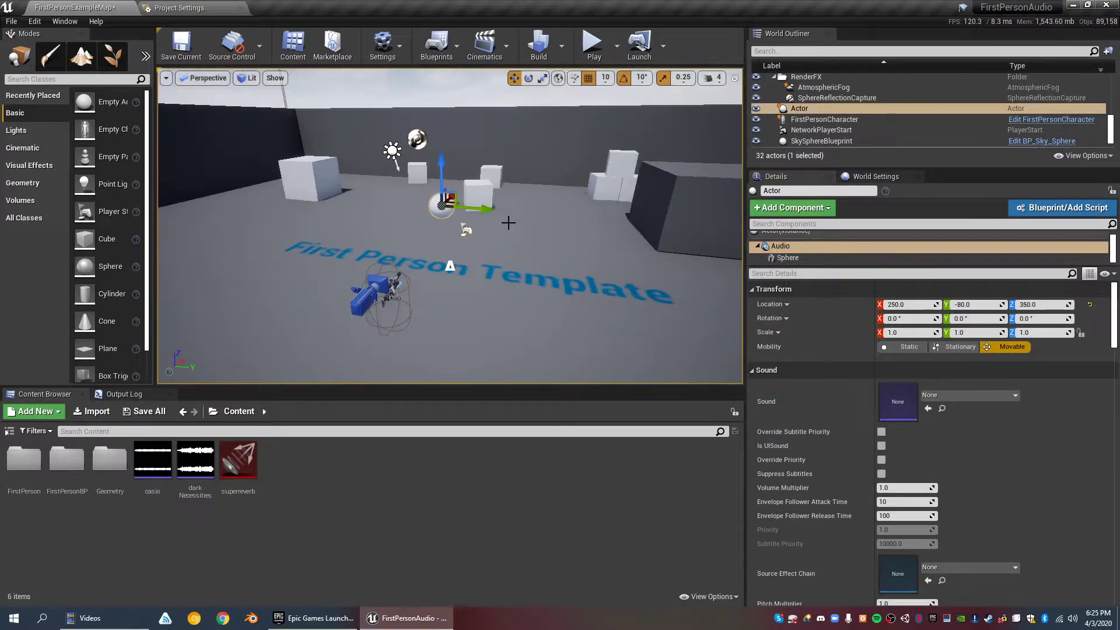
{"action": "left_click", "coordinate": [943, 395]}
{"action": "scroll", "coordinate": [989, 283], "scroll_direction": "down", "scroll_amount": 5}
{"action": "scroll", "coordinate": [989, 281], "scroll_direction": "up", "scroll_amount": 5}
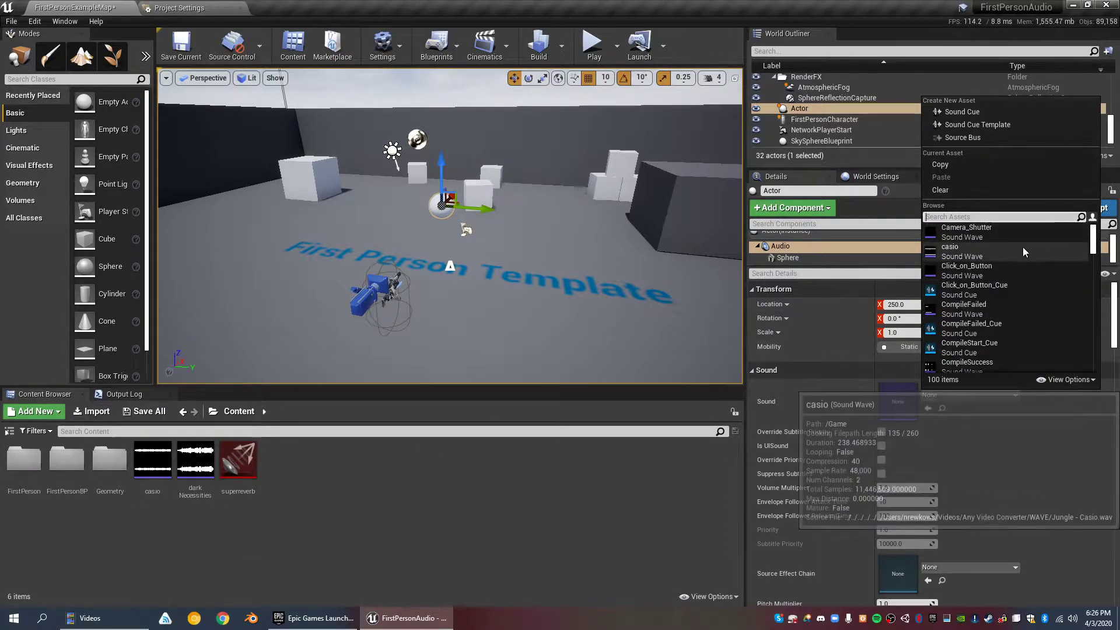
{"action": "scroll", "coordinate": [1026, 258], "scroll_direction": "down", "scroll_amount": 3}
{"action": "scroll", "coordinate": [1027, 258], "scroll_direction": "down", "scroll_amount": 6}
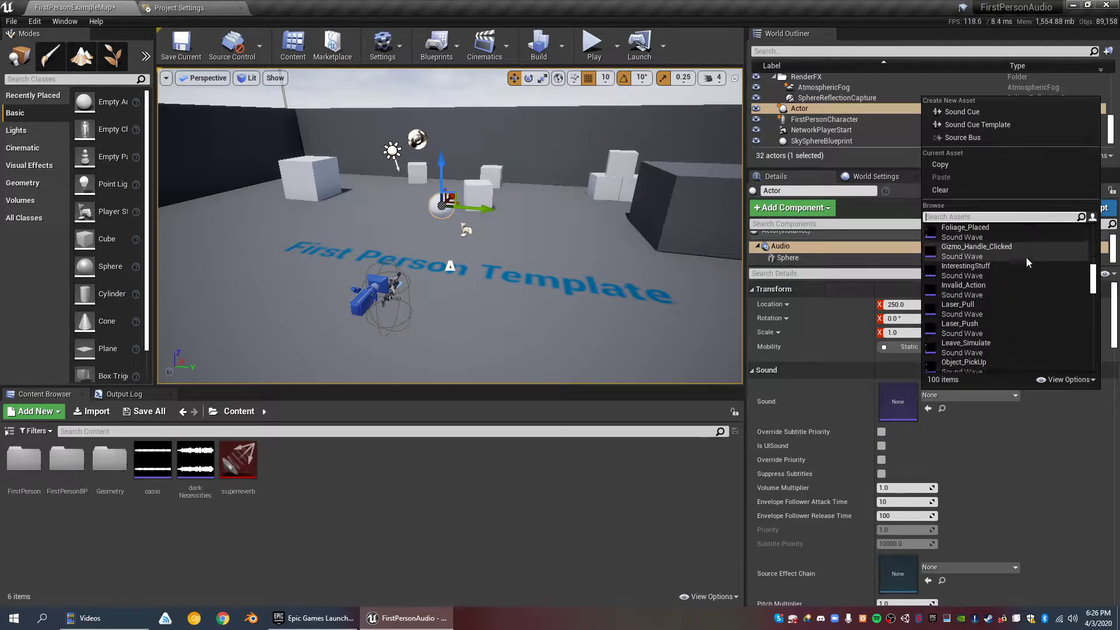
{"action": "scroll", "coordinate": [1023, 268], "scroll_direction": "up", "scroll_amount": 3}
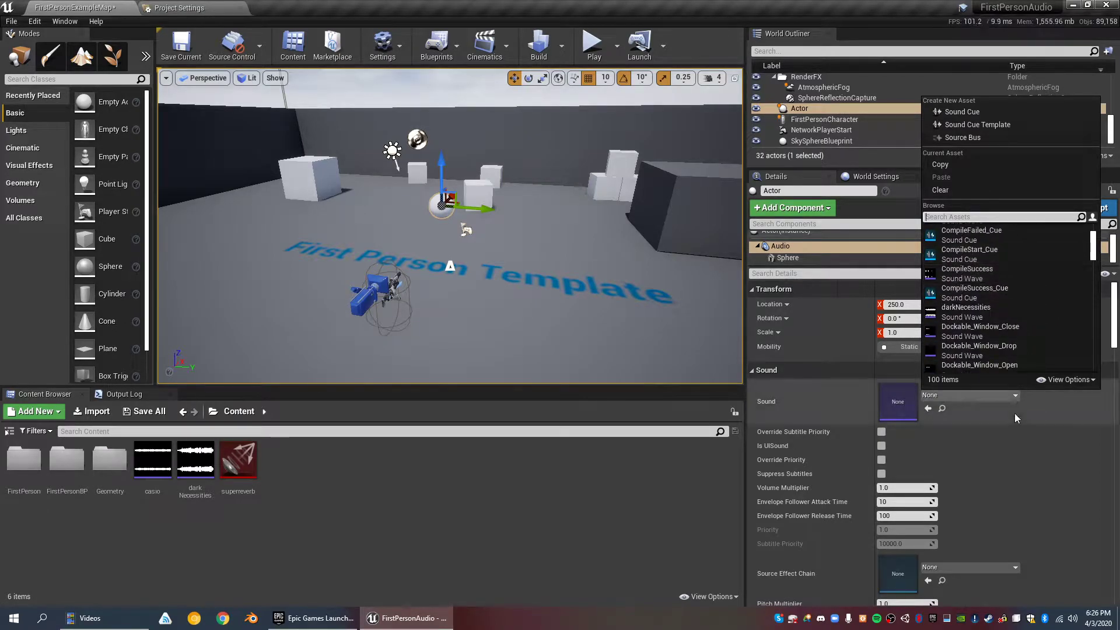
{"action": "scroll", "coordinate": [1000, 288], "scroll_direction": "up", "scroll_amount": 3}
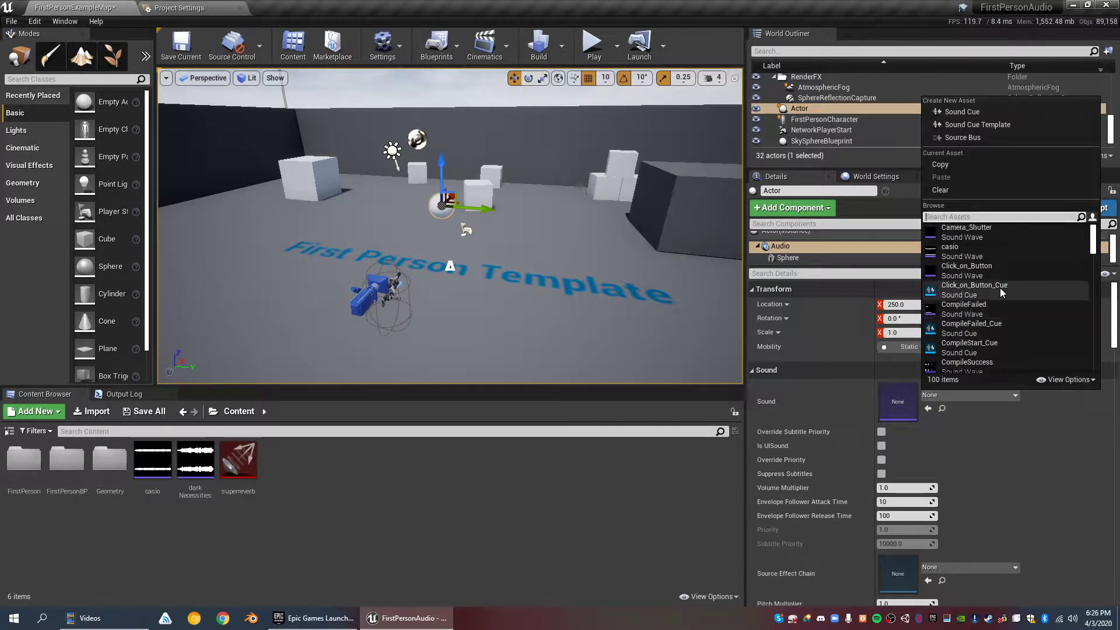
{"action": "left_click", "coordinate": [978, 258]}
{"action": "key", "text": "ctrl+s"}
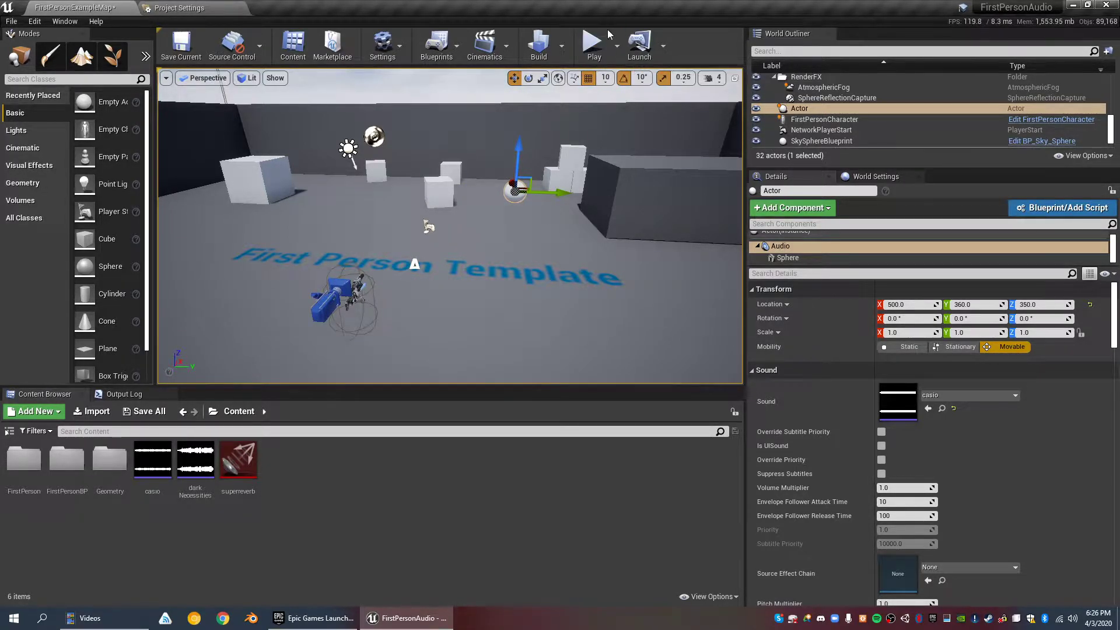
- Play the level and walk around the sphere to listen to its sound from different distances, ending the session when done
{"action": "left_click", "coordinate": [599, 50]}
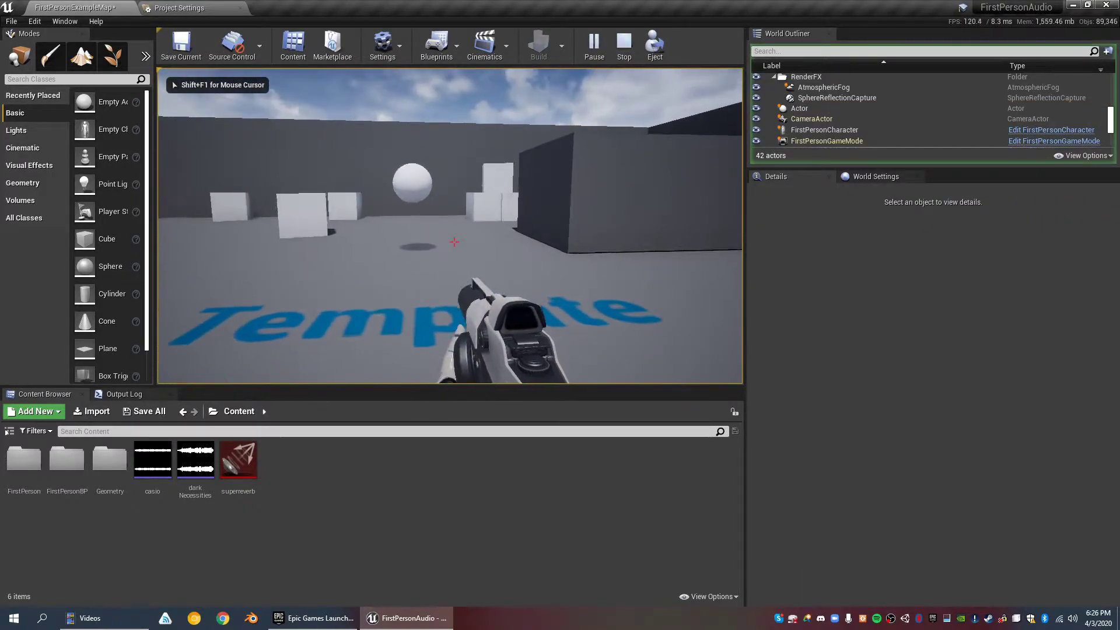
{"action": "key", "text": "w"}
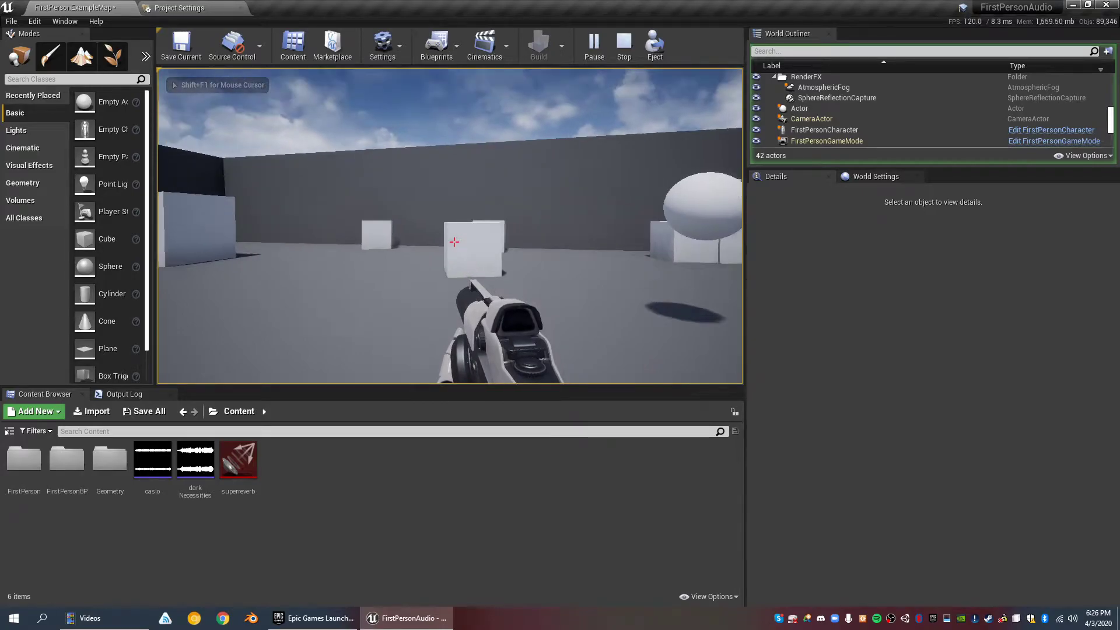
{"action": "key", "text": "s"}
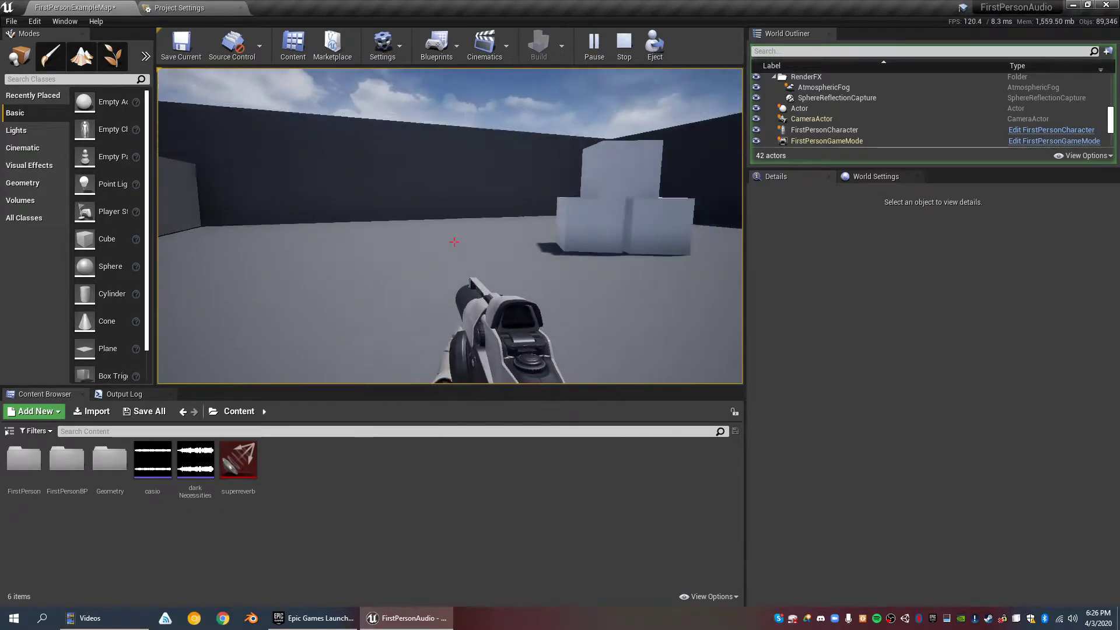
{"action": "key", "text": "w"}
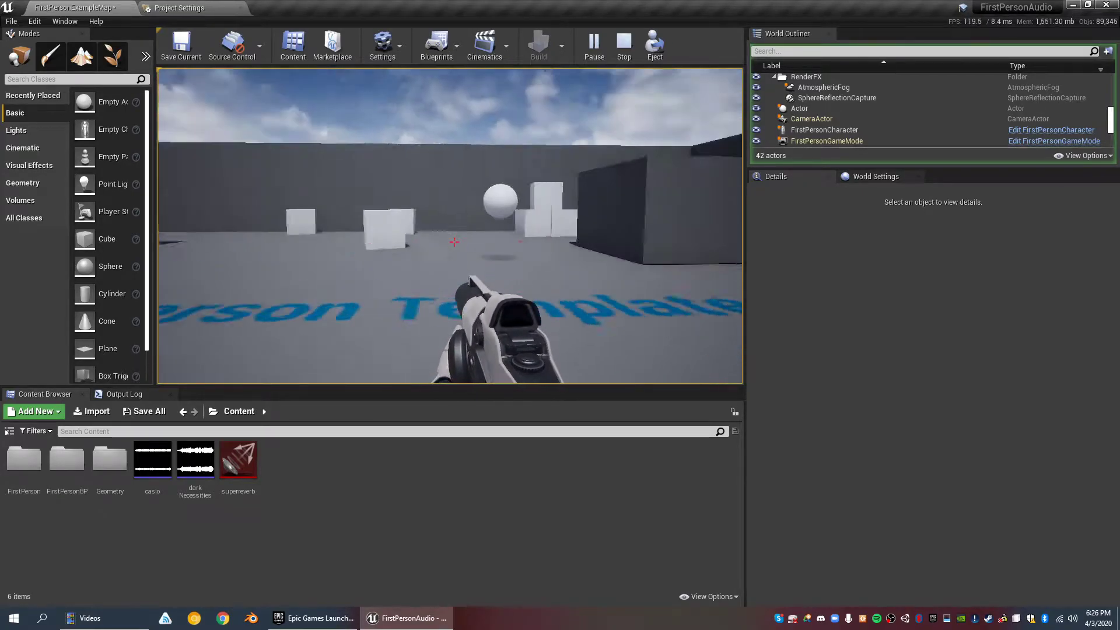
{"action": "key", "text": "w"}
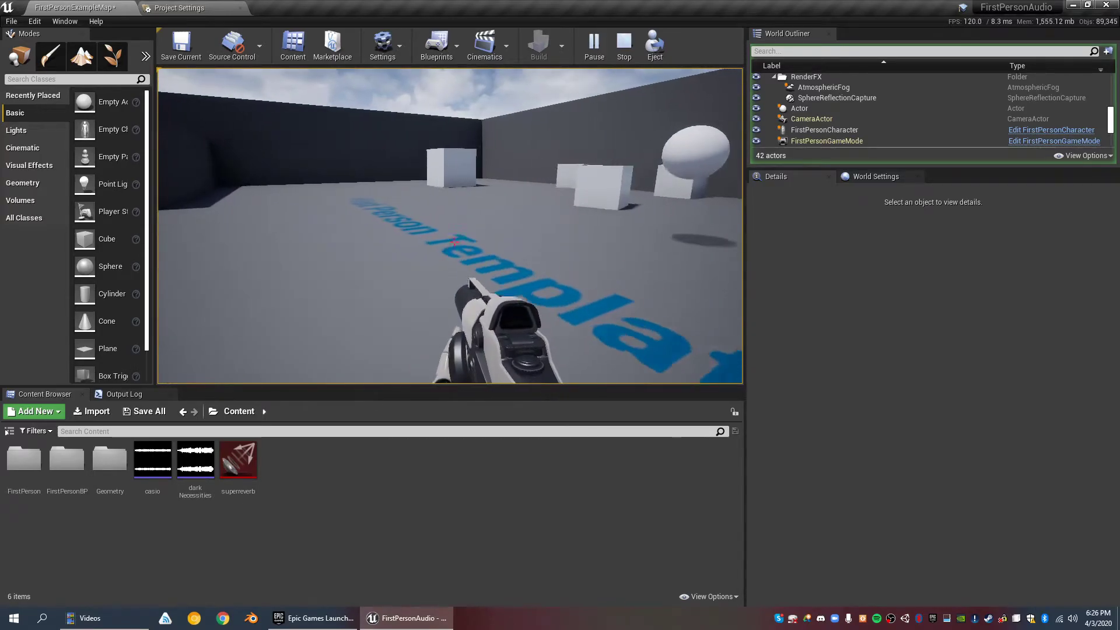
{"action": "key", "text": "Escape"}
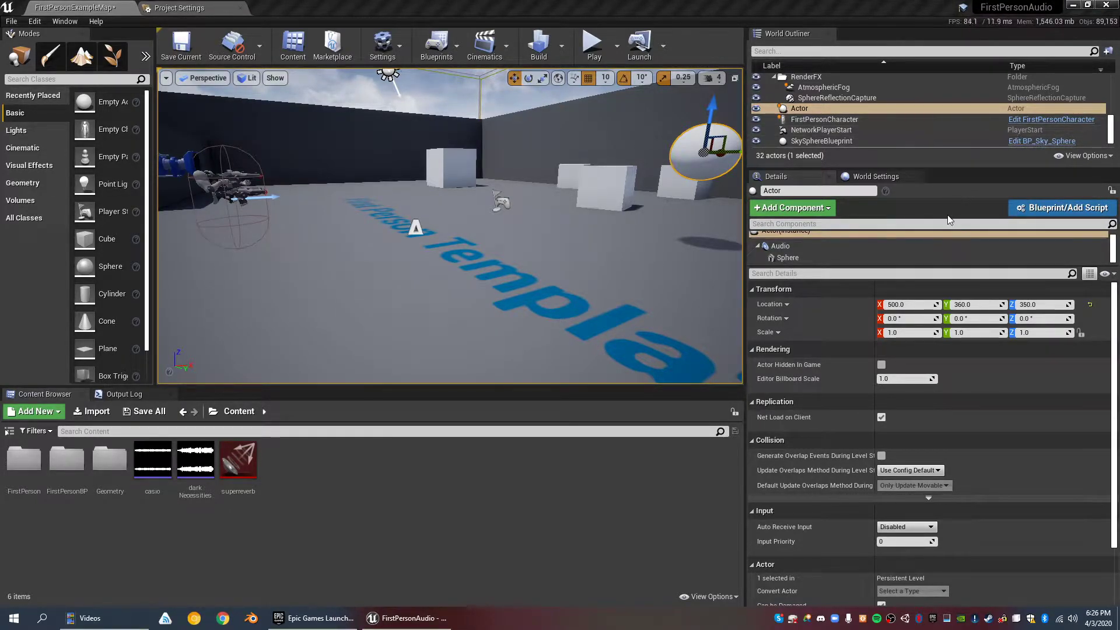
- Enable Override Attenuation on the Audio component and set its attenuation function to Logarithmic
{"action": "left_click", "coordinate": [893, 247]}
{"action": "scroll", "coordinate": [863, 400], "scroll_direction": "down", "scroll_amount": 10}
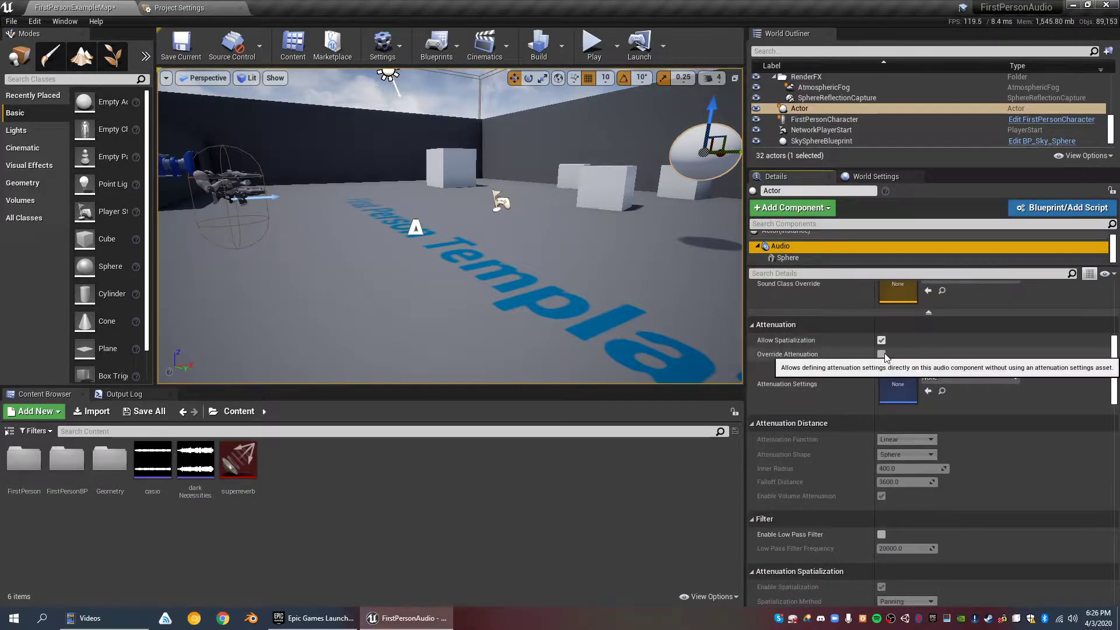
{"action": "left_click", "coordinate": [882, 355]}
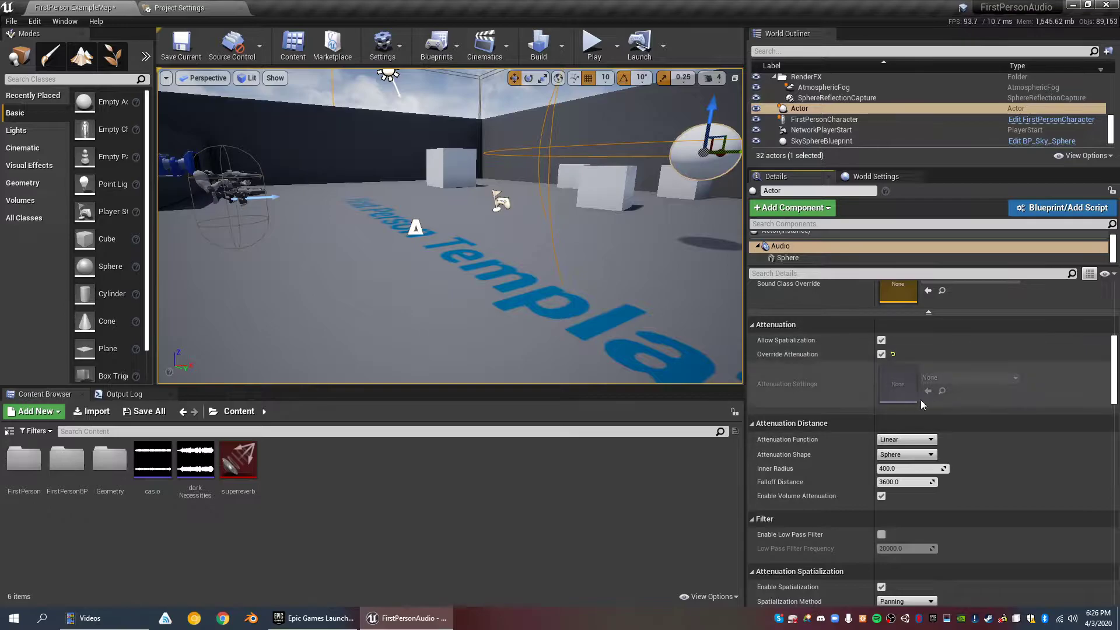
{"action": "scroll", "coordinate": [861, 382], "scroll_direction": "up", "scroll_amount": 2}
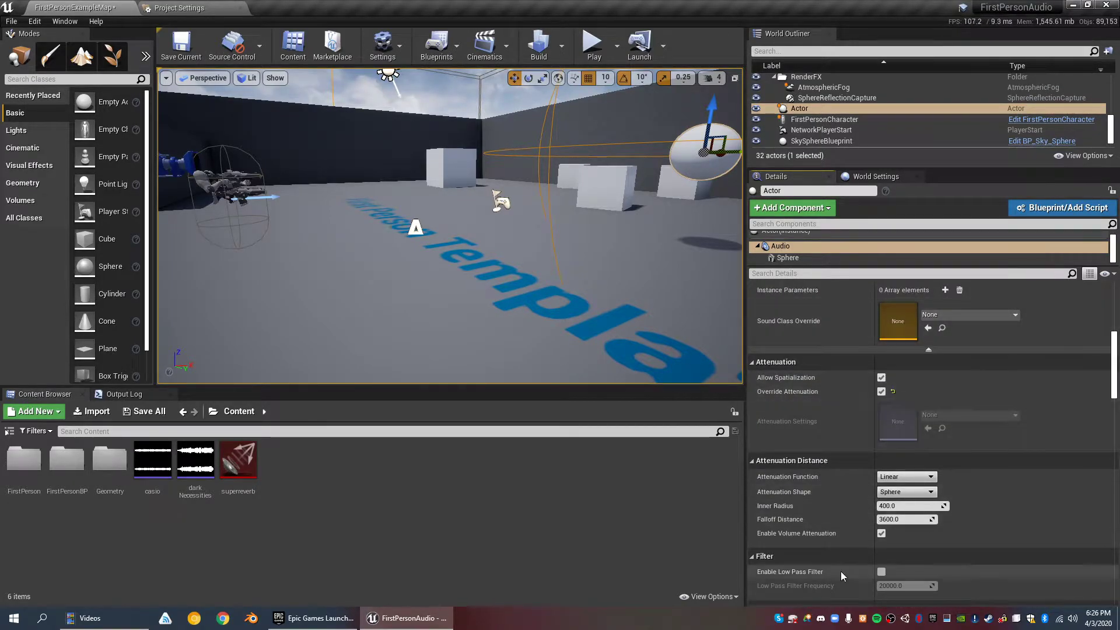
{"action": "scroll", "coordinate": [828, 478], "scroll_direction": "down", "scroll_amount": 6}
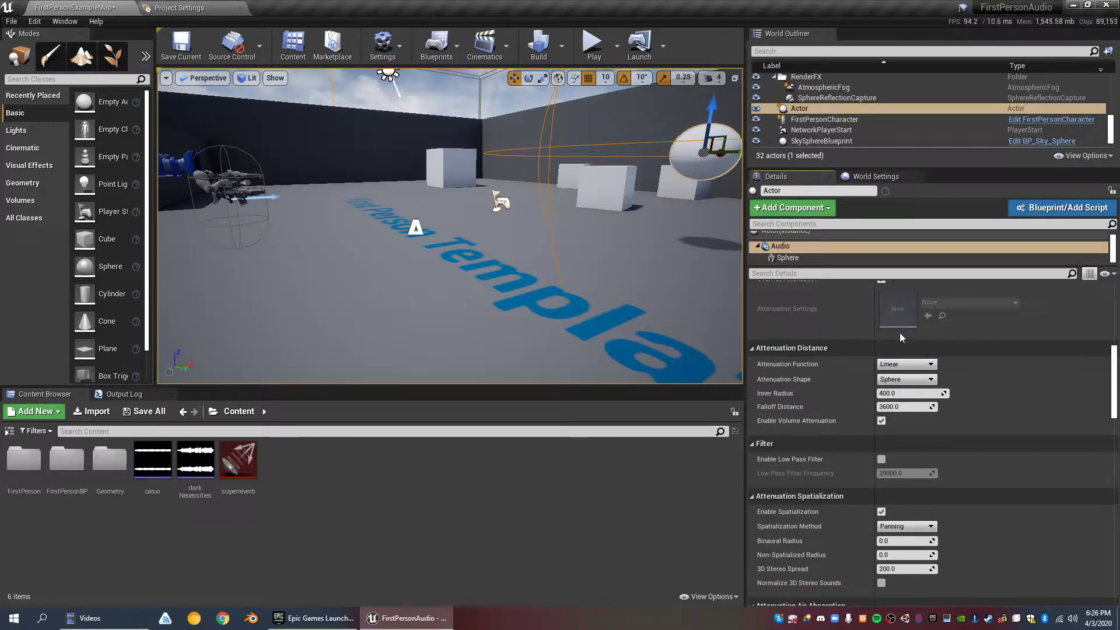
{"action": "left_click", "coordinate": [896, 365]}
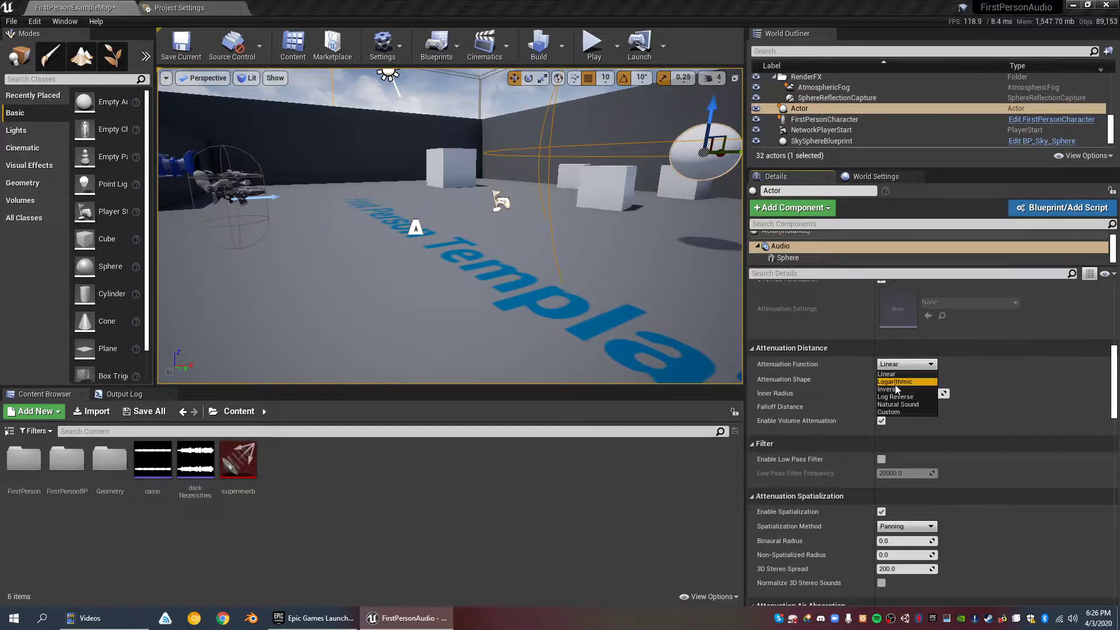
{"action": "left_click", "coordinate": [893, 381]}
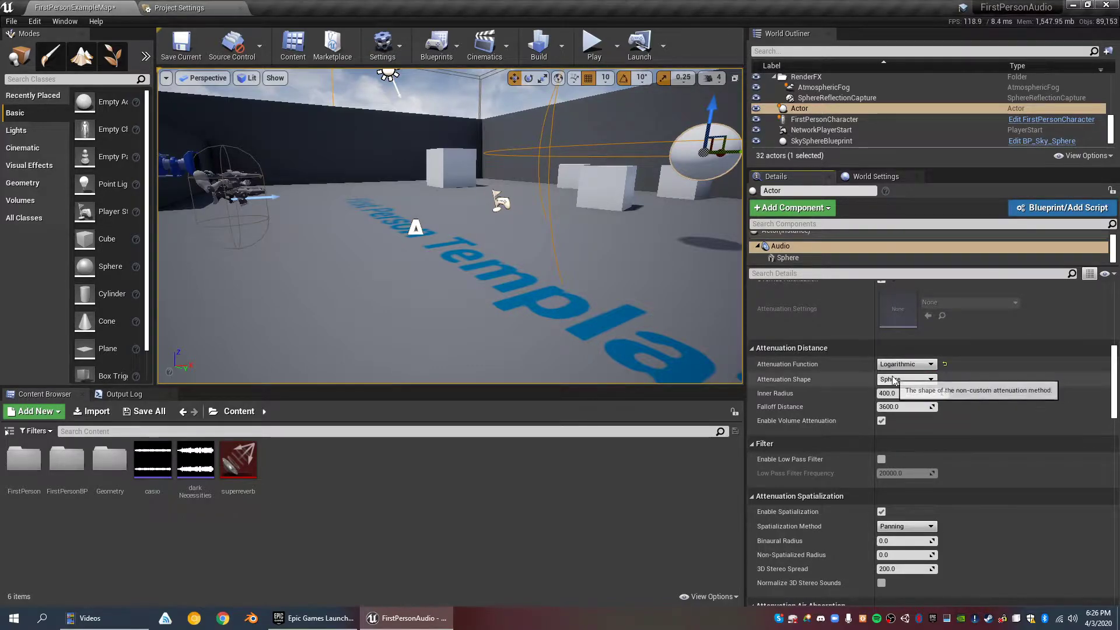
- Set the Audio component's falloff distance to 1000 and its inner radius to 1
{"action": "left_click", "coordinate": [910, 408]}
{"action": "type", "text": "1"}
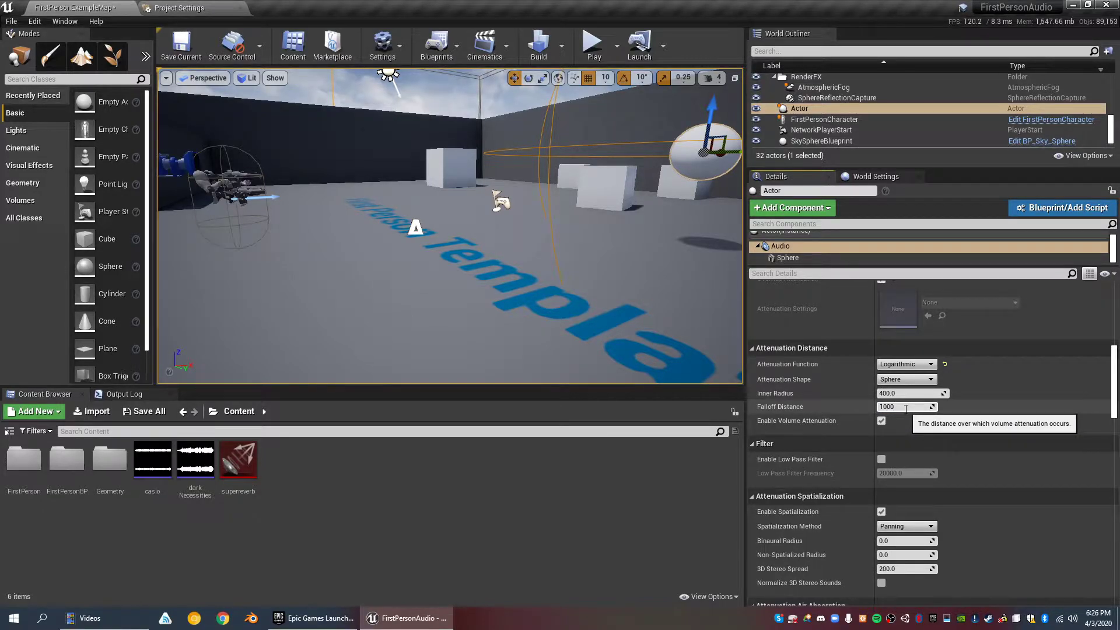
{"action": "key", "text": "Return"}
{"action": "right_click_drag", "start_coordinate": [543, 298], "coordinate": [523, 287]}
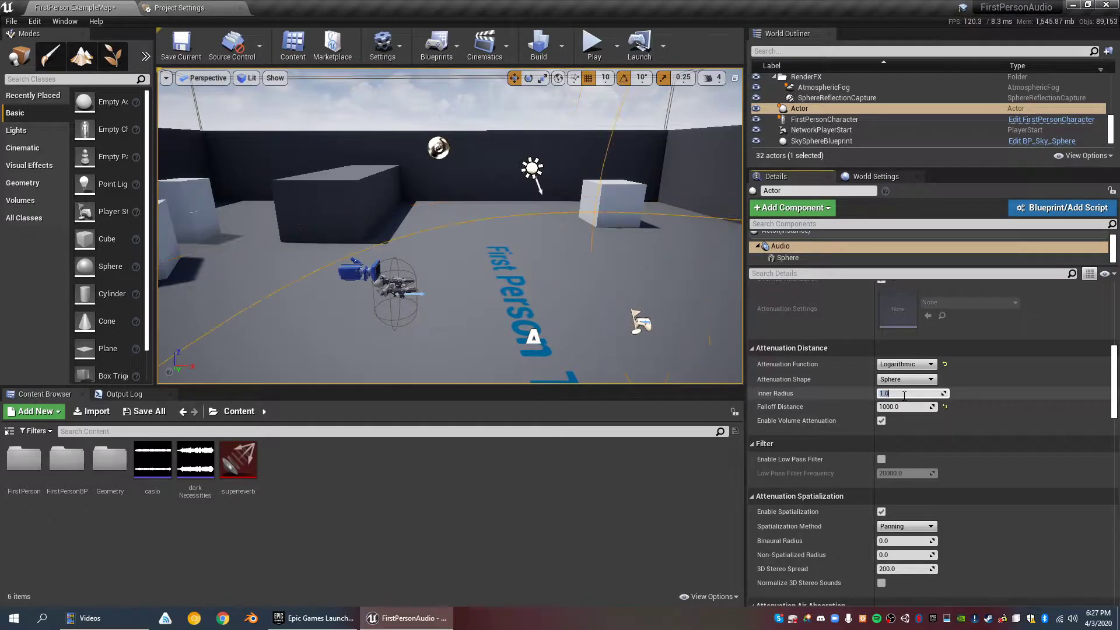
{"action": "key", "text": "Return"}
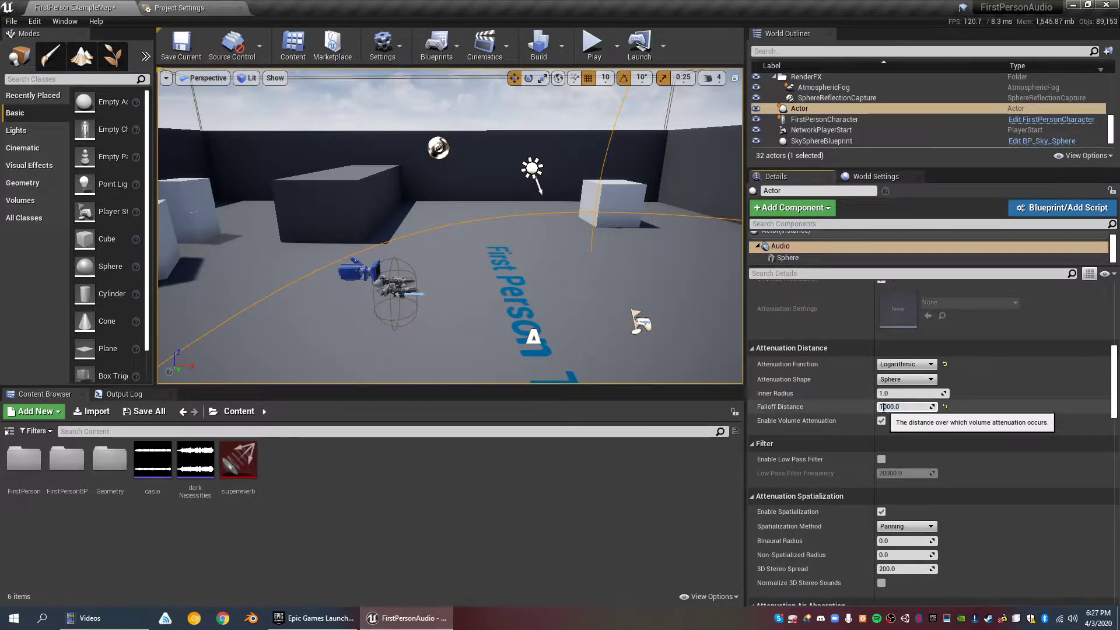
- Set the Audio component's falloff distance to 3600
{"action": "left_click", "coordinate": [892, 407]}
{"action": "type", "text": "36"}
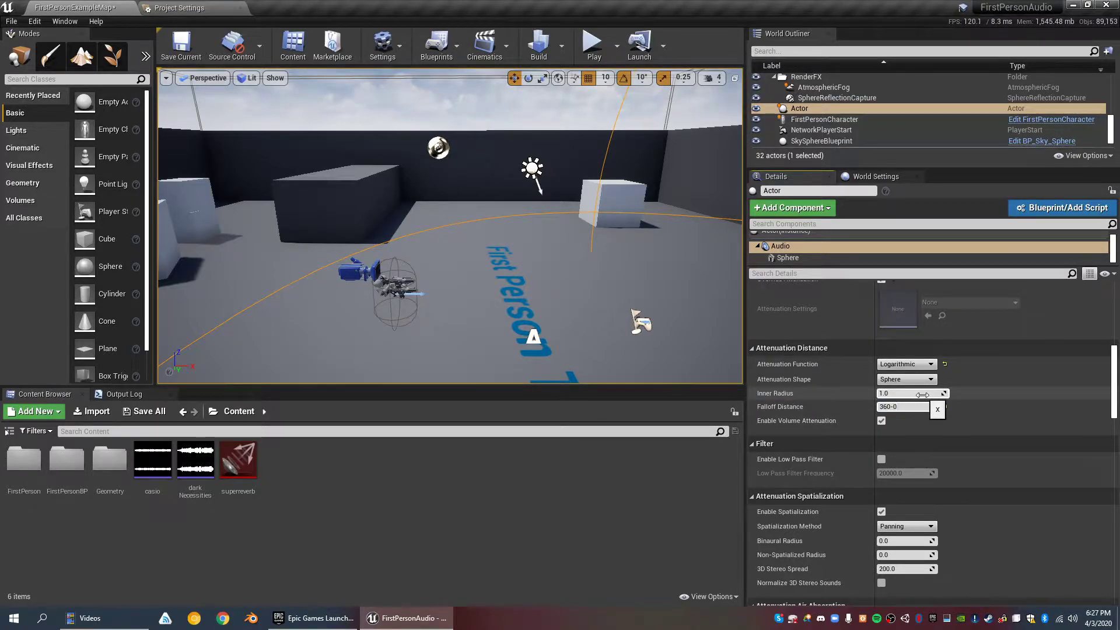
{"action": "right_click_drag", "start_coordinate": [606, 274], "coordinate": [473, 264]}
- Set the Audio component's spatialization method to Binaural
{"action": "scroll", "coordinate": [557, 213], "scroll_direction": "down", "scroll_amount": 8}
{"action": "scroll", "coordinate": [555, 213], "scroll_direction": "down", "scroll_amount": 4}
{"action": "scroll", "coordinate": [547, 221], "scroll_direction": "down", "scroll_amount": 2}
{"action": "scroll", "coordinate": [547, 221], "scroll_direction": "down", "scroll_amount": 4}
{"action": "scroll", "coordinate": [828, 442], "scroll_direction": "down", "scroll_amount": 5}
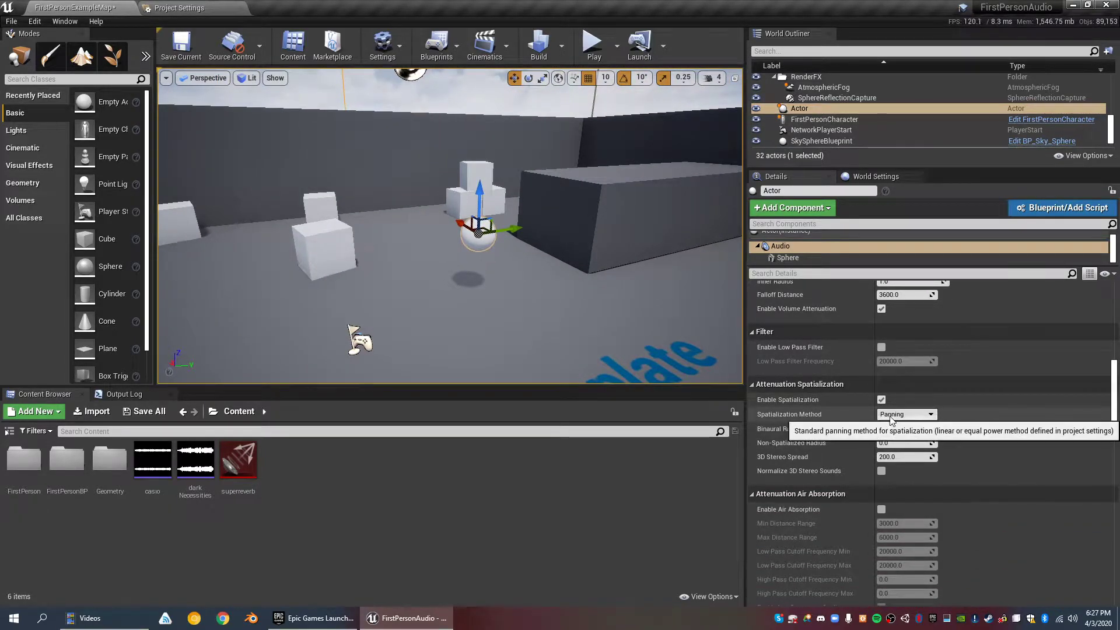
{"action": "left_click", "coordinate": [906, 414]}
{"action": "left_click", "coordinate": [889, 433]}
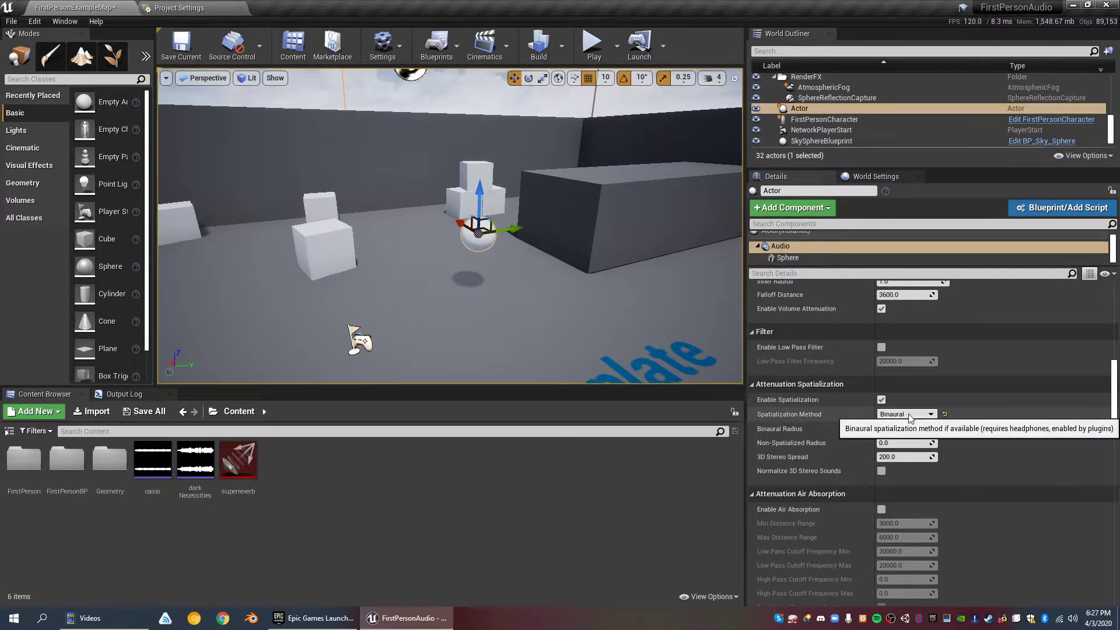
{"action": "left_click", "coordinate": [908, 414]}
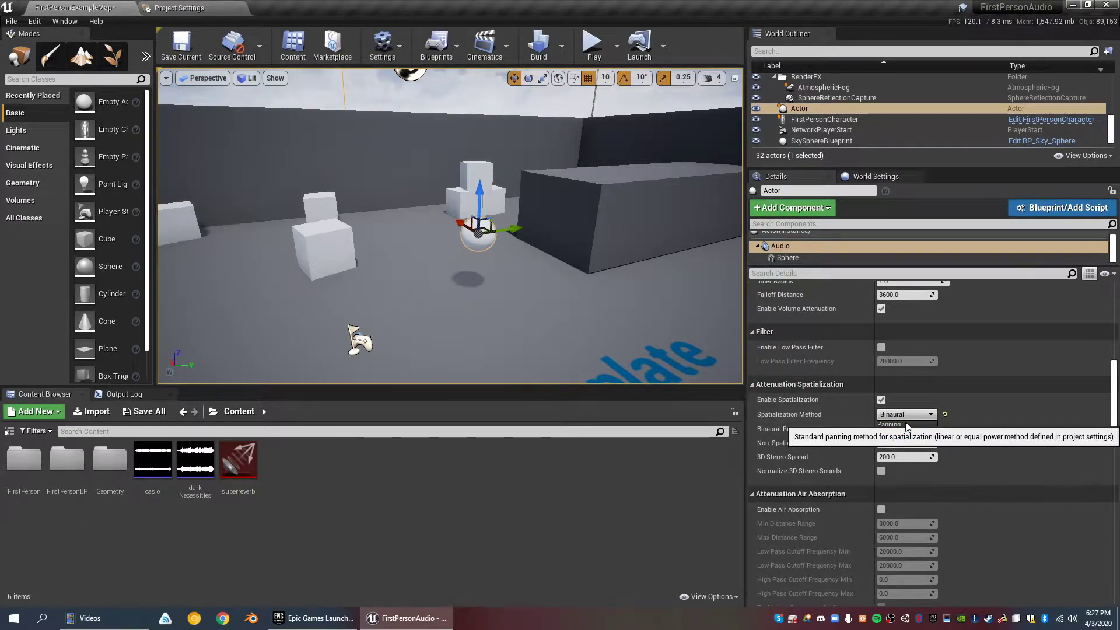
{"action": "left_click", "coordinate": [908, 415]}
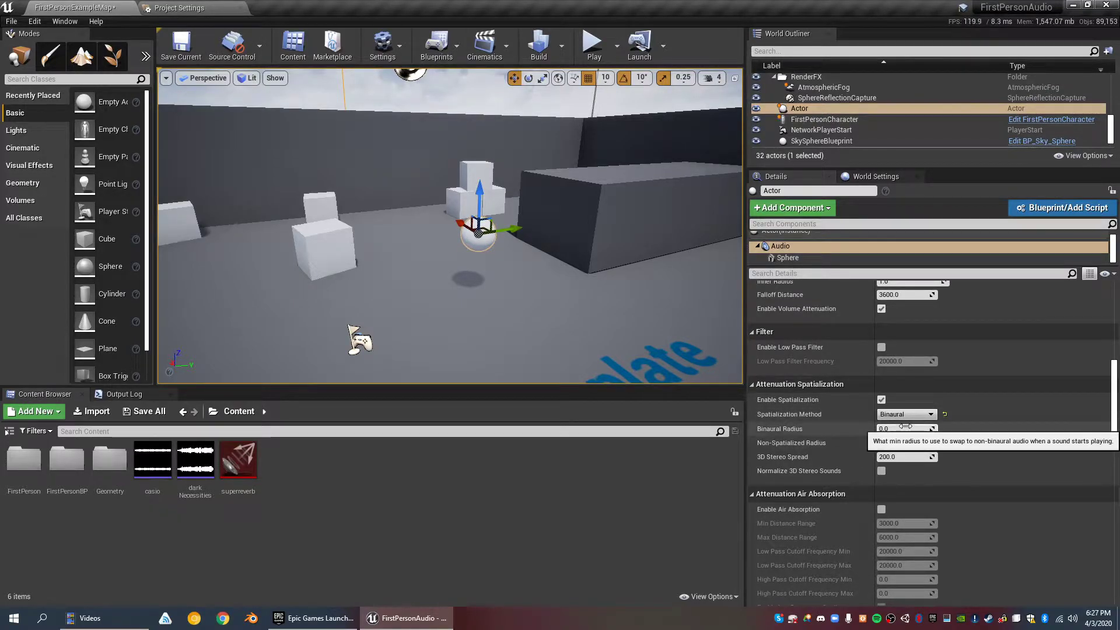
- Look through the Audio component's air absorption, attachment, modulation, listener focus and reverb send settings
{"action": "scroll", "coordinate": [816, 361], "scroll_direction": "down", "scroll_amount": 5}
{"action": "scroll", "coordinate": [821, 363], "scroll_direction": "down", "scroll_amount": 10}
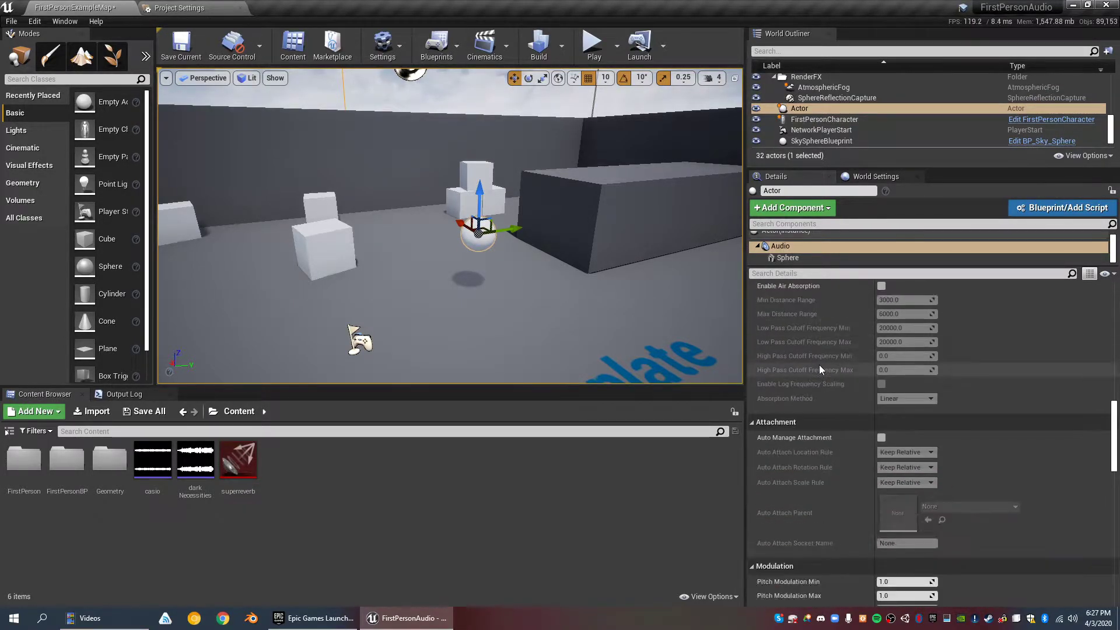
{"action": "scroll", "coordinate": [818, 366], "scroll_direction": "down", "scroll_amount": 6}
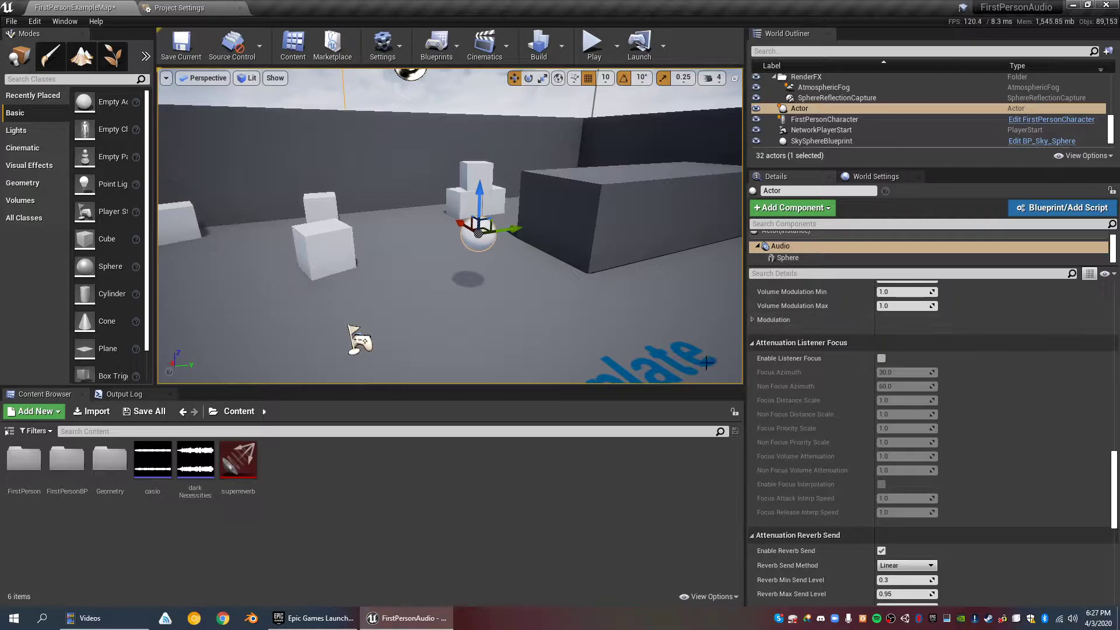
{"action": "scroll", "coordinate": [834, 377], "scroll_direction": "up", "scroll_amount": 7}
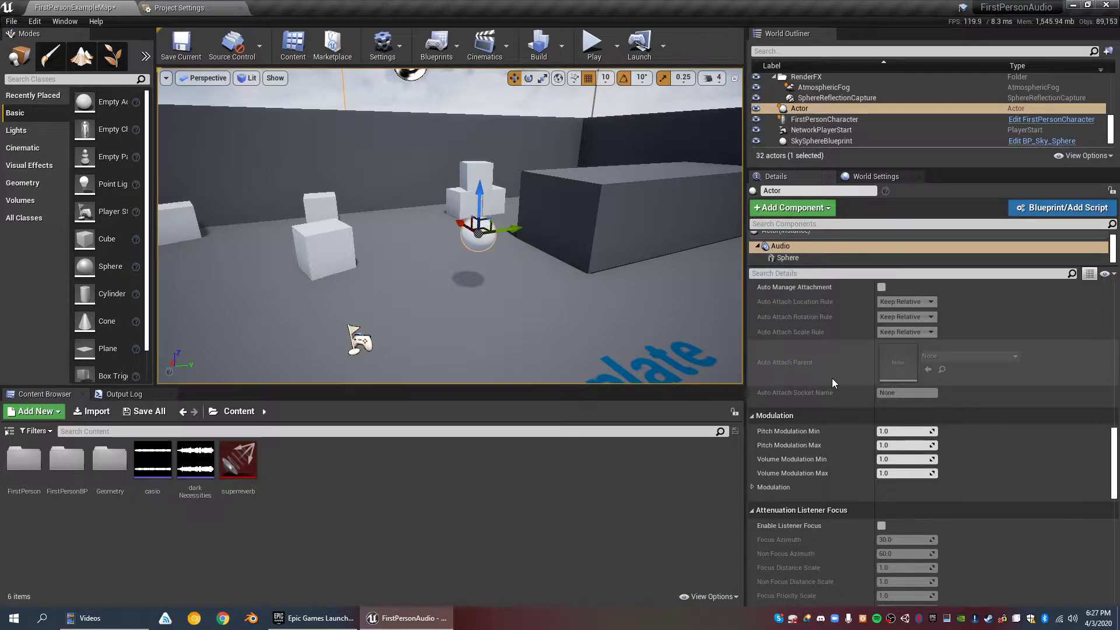
{"action": "scroll", "coordinate": [832, 378], "scroll_direction": "down", "scroll_amount": 13}
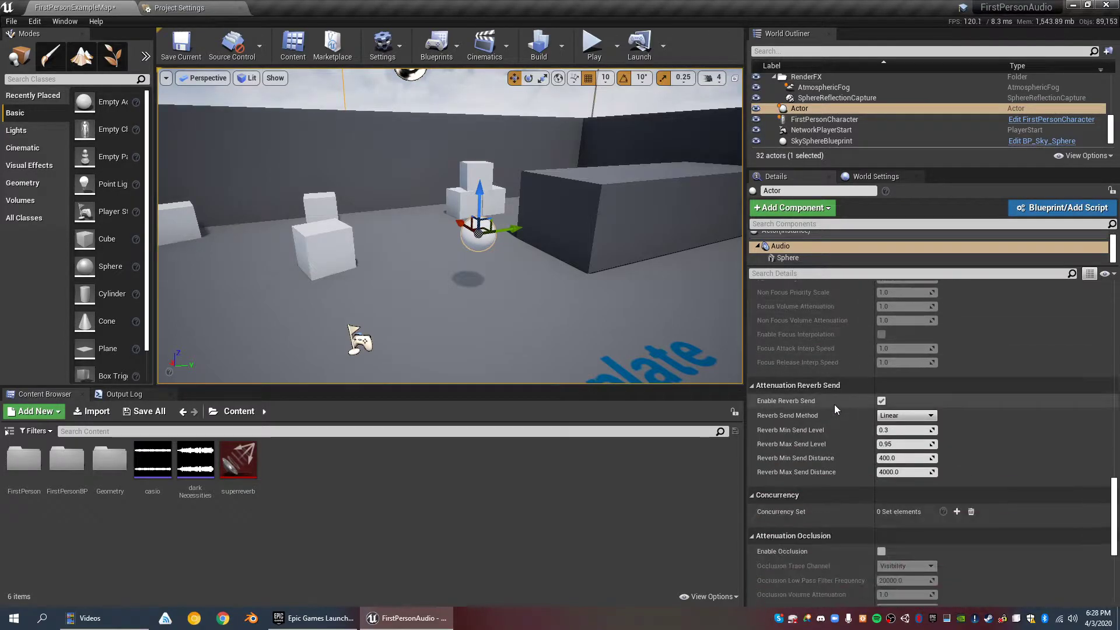
{"action": "scroll", "coordinate": [811, 400], "scroll_direction": "up", "scroll_amount": 18}
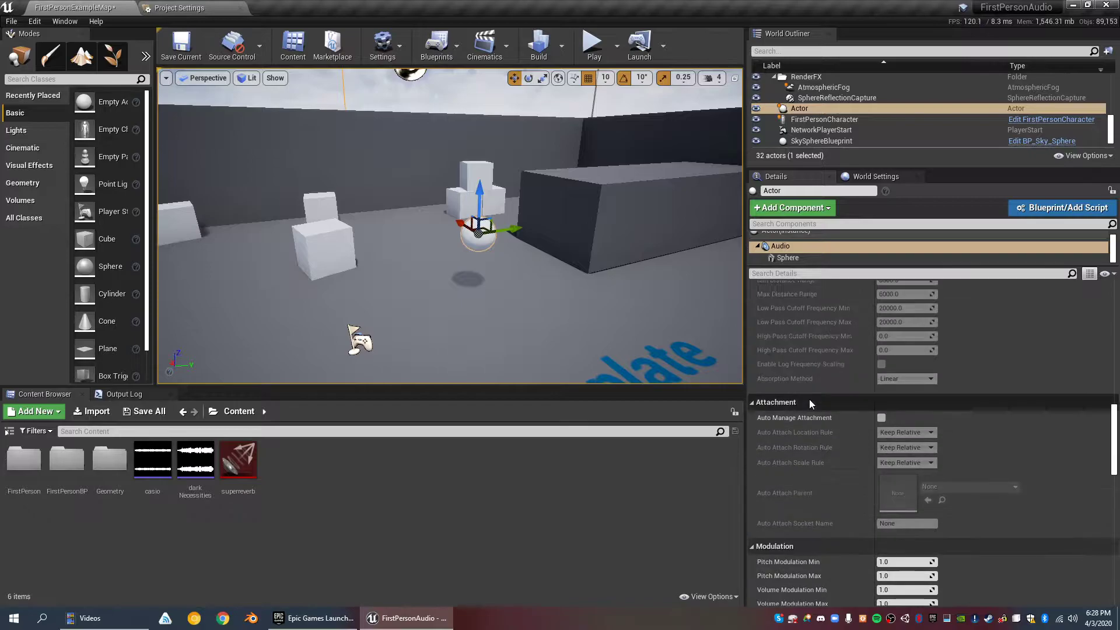
- Save the level and play it, walking around the sphere to listen to the binaural sound, and end the session
{"action": "key", "text": "ctrl+s"}
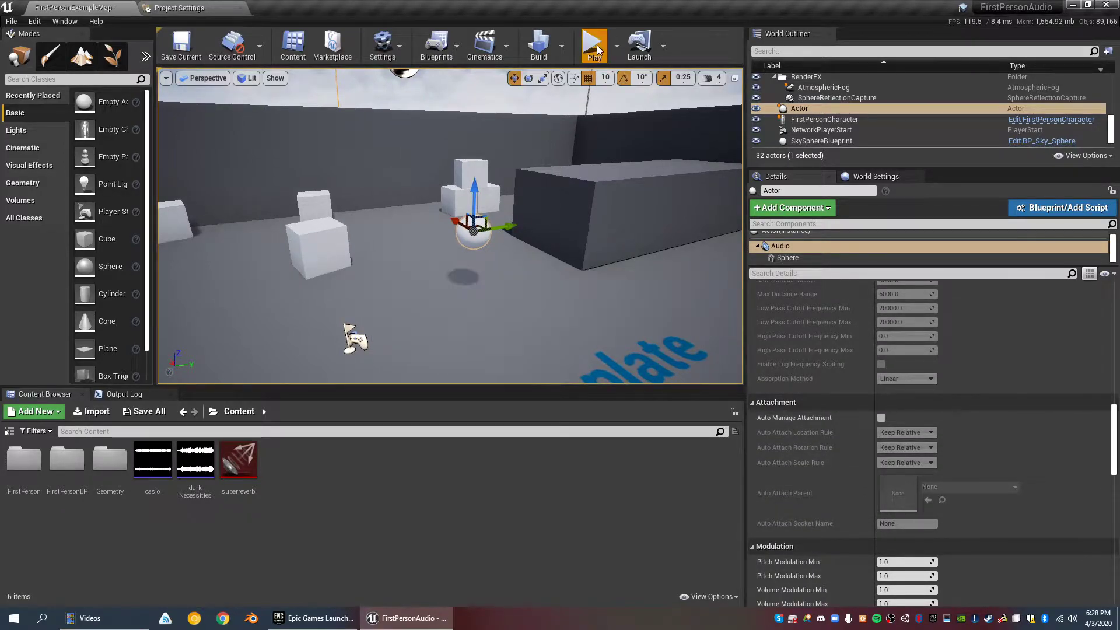
{"action": "left_click", "coordinate": [594, 48]}
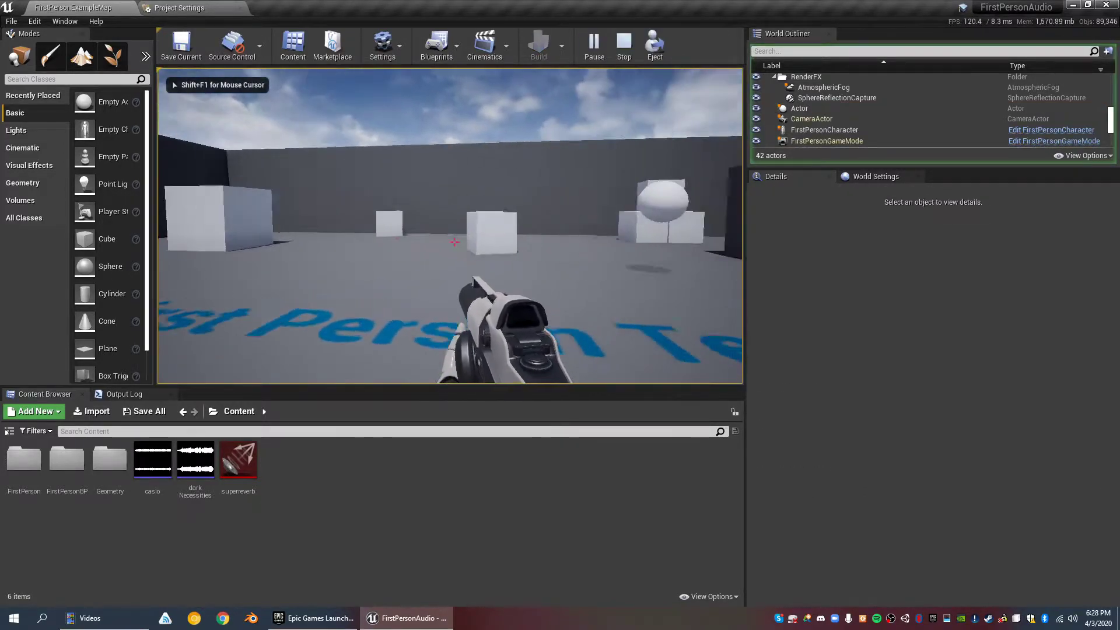
{"action": "key", "text": "w"}
{"action": "key", "text": "w"}
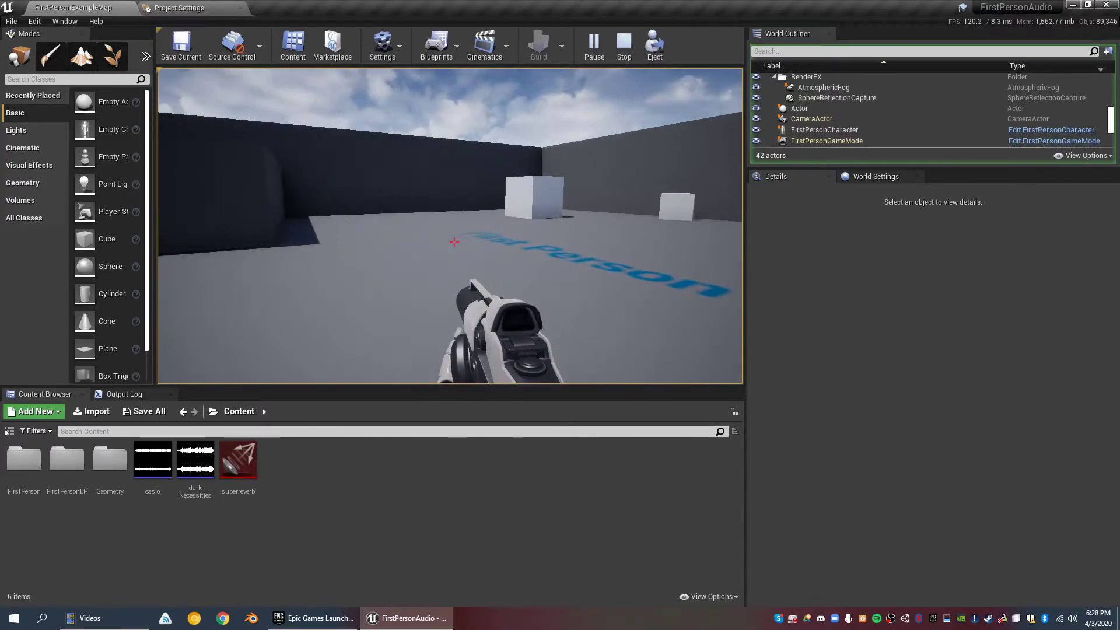
{"action": "key", "text": "Escape"}
- Select the sphere actor's Audio component and enable occlusion in its attenuation settings
{"action": "key", "text": "w"}
{"action": "right_click_drag", "start_coordinate": [486, 240], "coordinate": [442, 220]}
{"action": "left_click", "coordinate": [463, 232]}
{"action": "scroll", "coordinate": [523, 345], "scroll_direction": "up", "scroll_amount": 5}
{"action": "key", "text": "e"}
{"action": "right_click_drag", "start_coordinate": [522, 345], "coordinate": [529, 339]}
{"action": "key", "text": "s"}
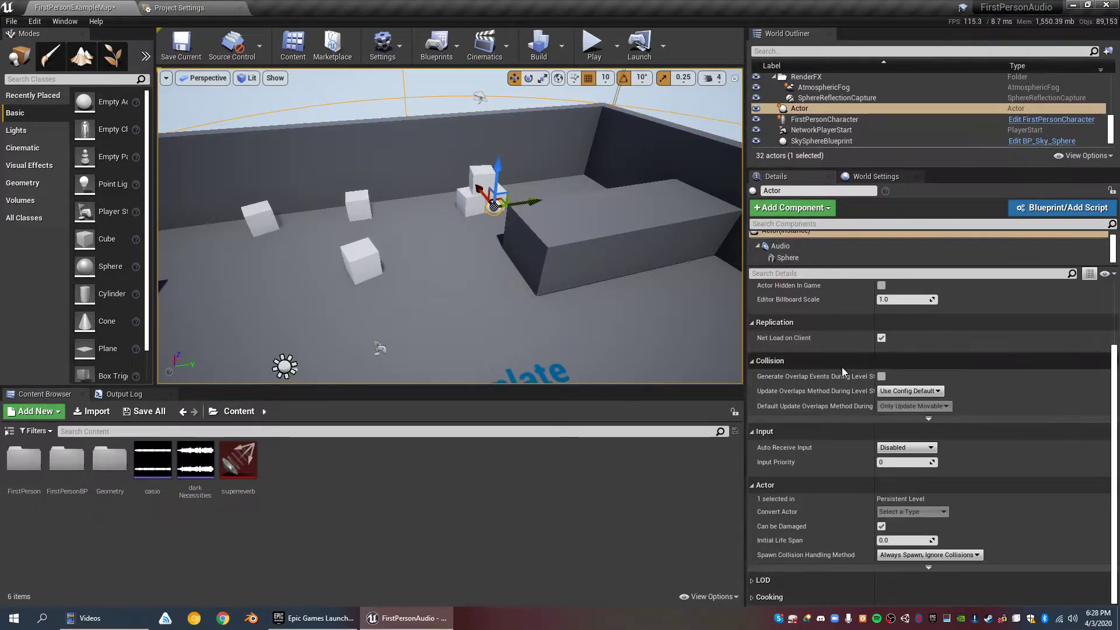
{"action": "scroll", "coordinate": [842, 366], "scroll_direction": "up", "scroll_amount": 5}
{"action": "left_click", "coordinate": [808, 247]}
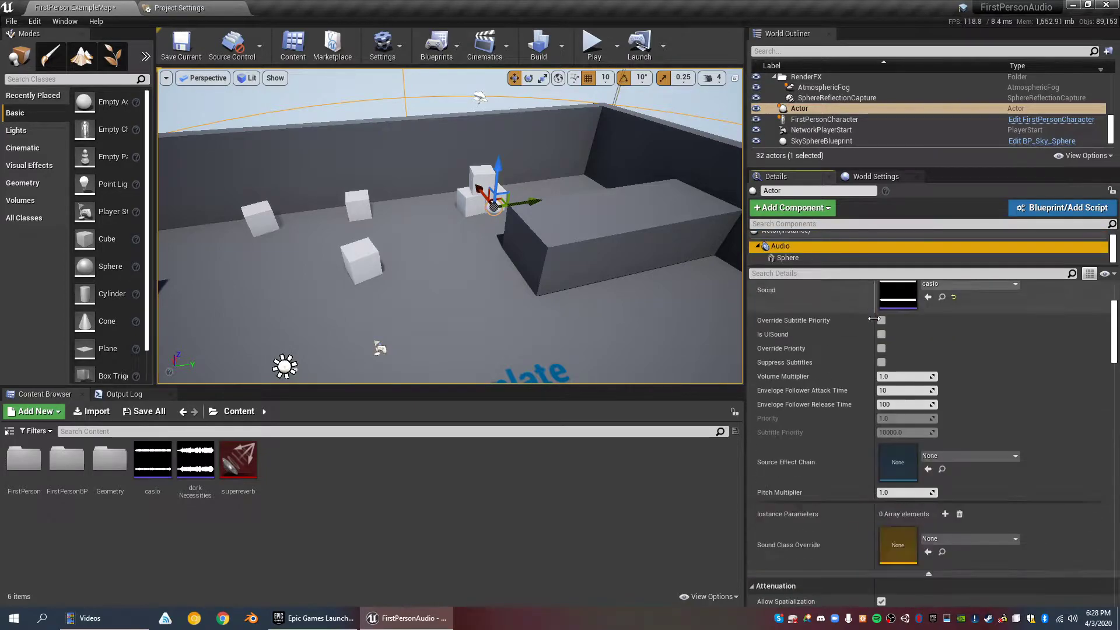
{"action": "scroll", "coordinate": [877, 333], "scroll_direction": "down", "scroll_amount": 10}
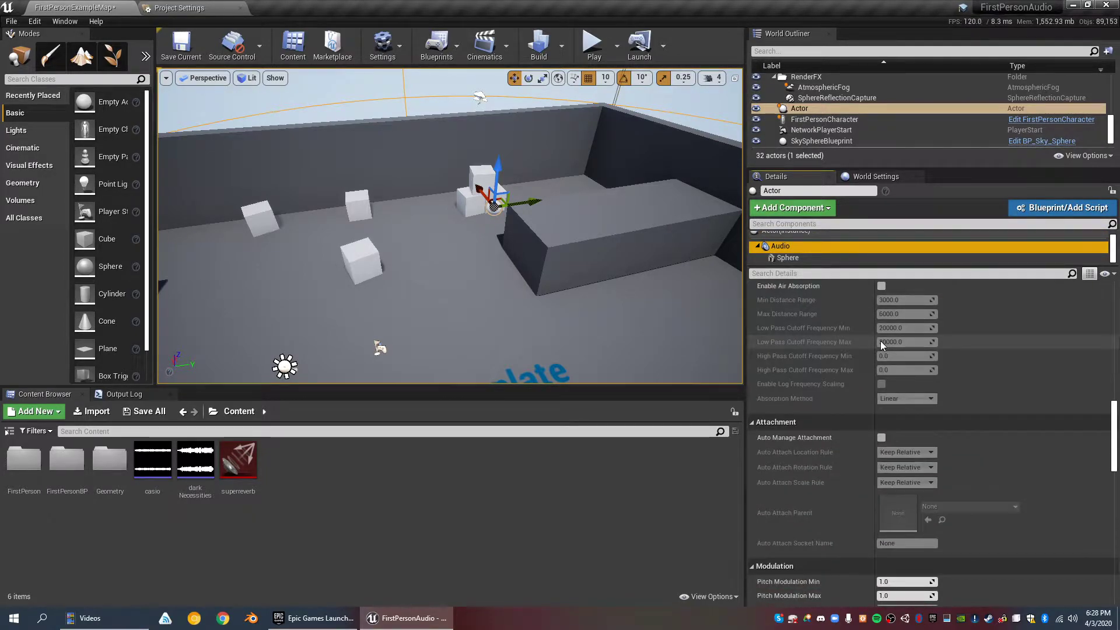
{"action": "scroll", "coordinate": [880, 340], "scroll_direction": "down", "scroll_amount": 10}
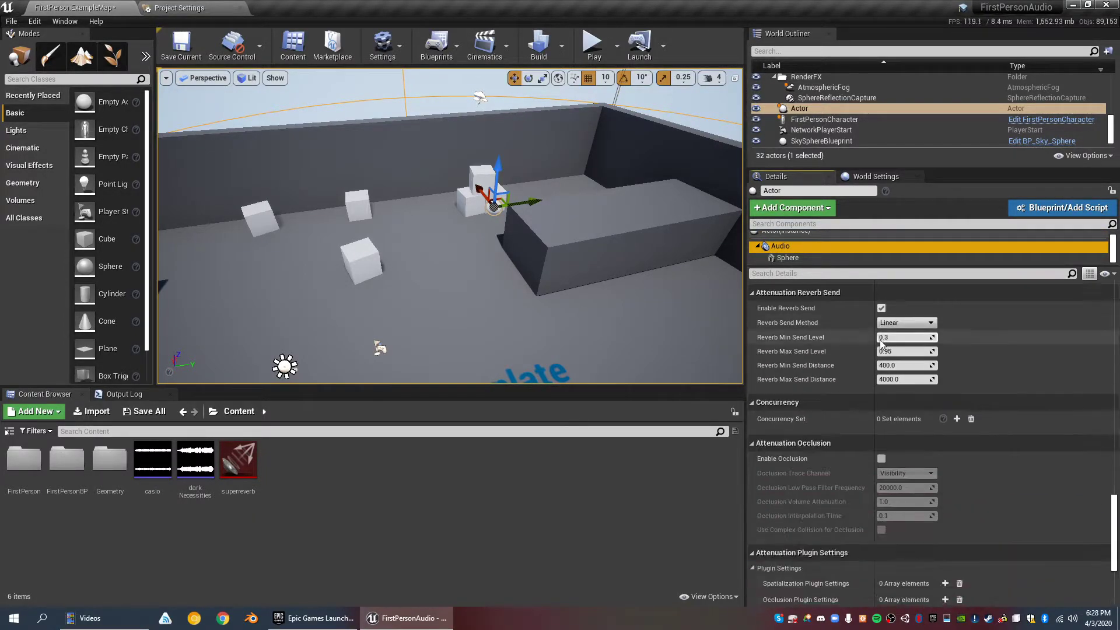
{"action": "scroll", "coordinate": [880, 339], "scroll_direction": "down", "scroll_amount": 3}
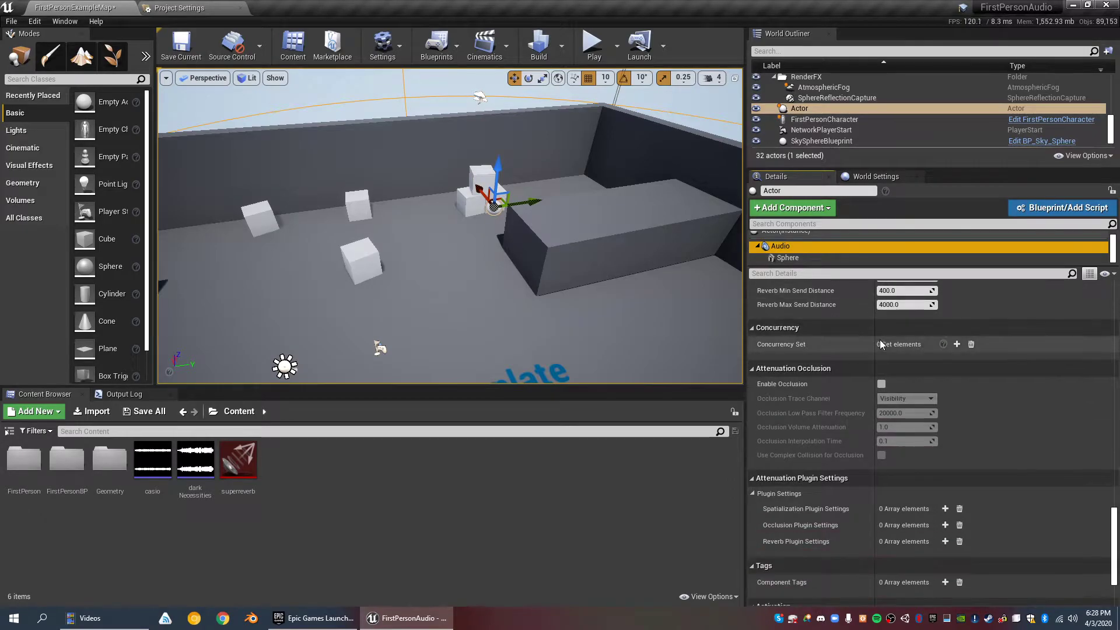
{"action": "left_click", "coordinate": [882, 384]}
{"action": "left_click", "coordinate": [915, 400]}
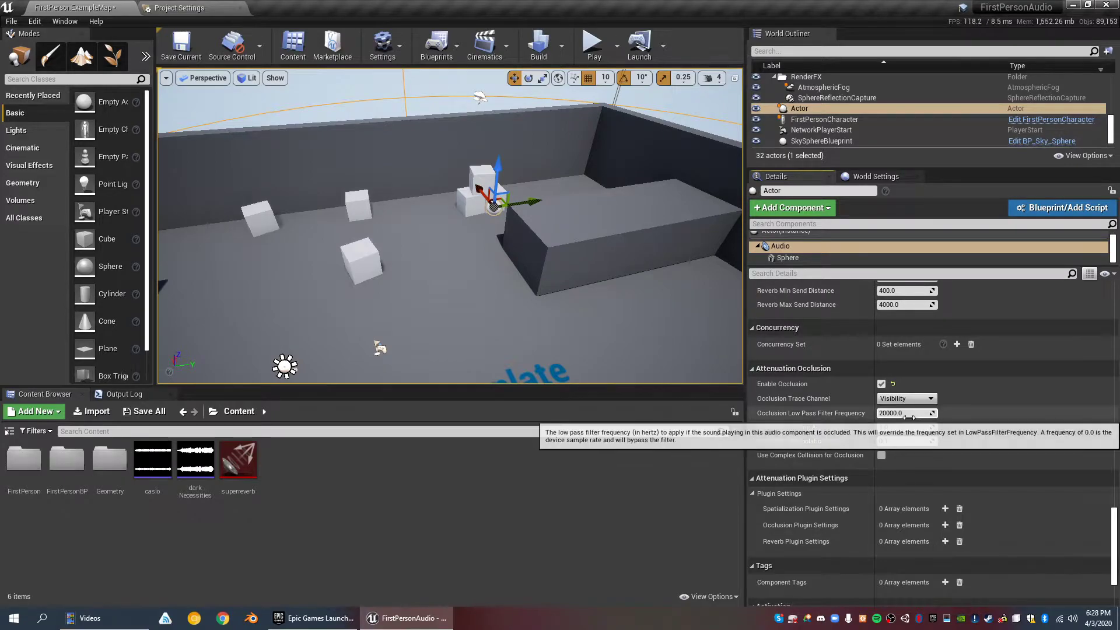
{"action": "left_click", "coordinate": [910, 402]}
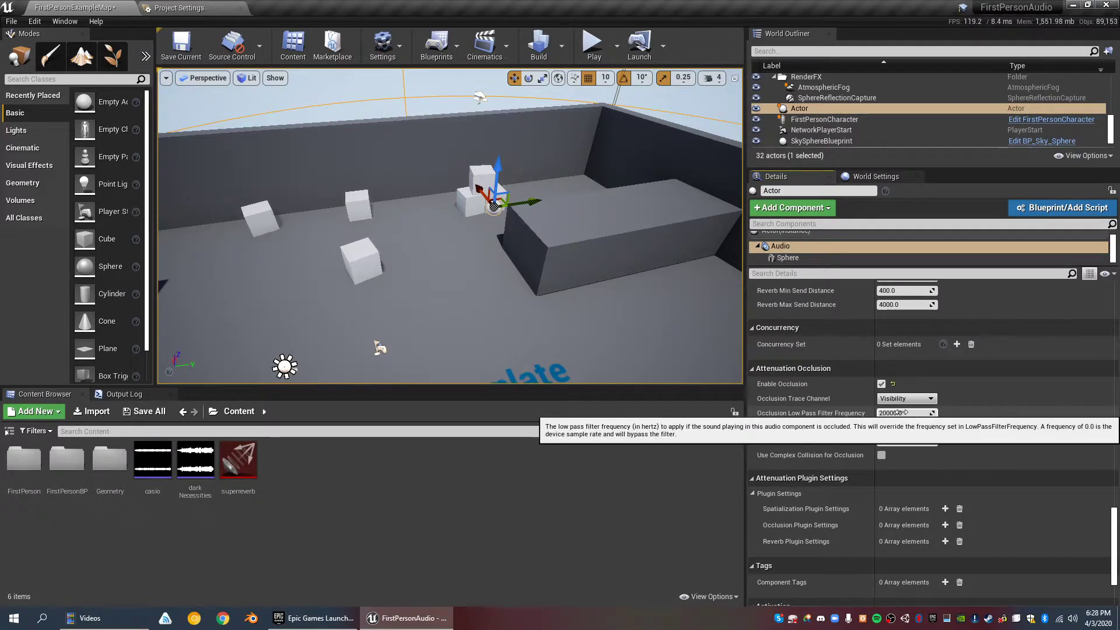
{"action": "left_click", "coordinate": [901, 413]}
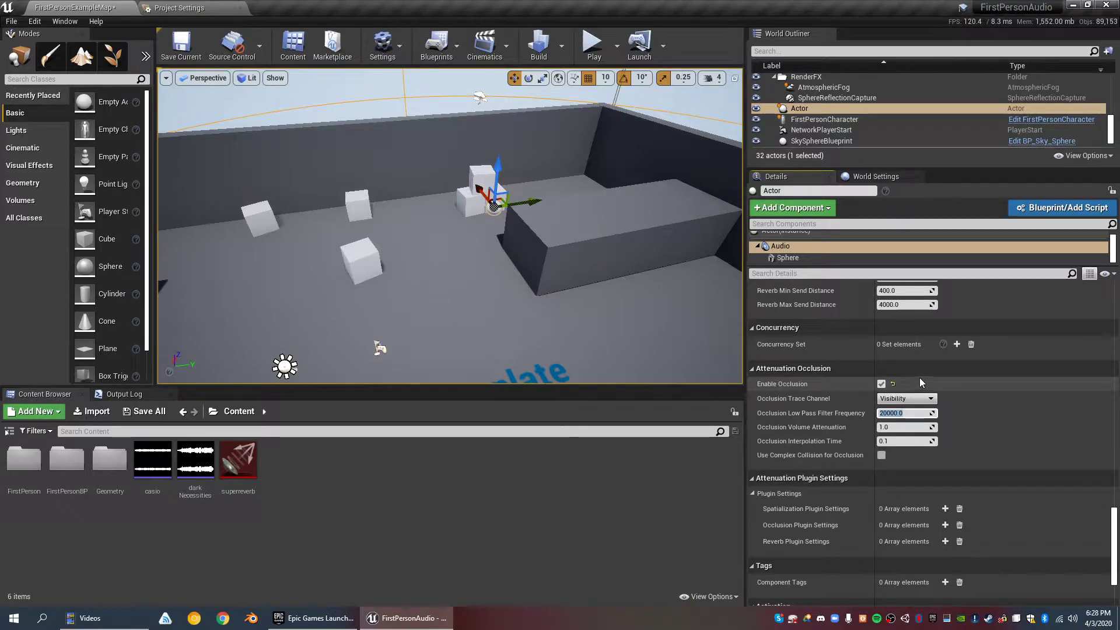
- Play the level and walk behind the large dark block to listen to the occluded sound, ending the session when done
{"action": "left_click", "coordinate": [587, 60]}
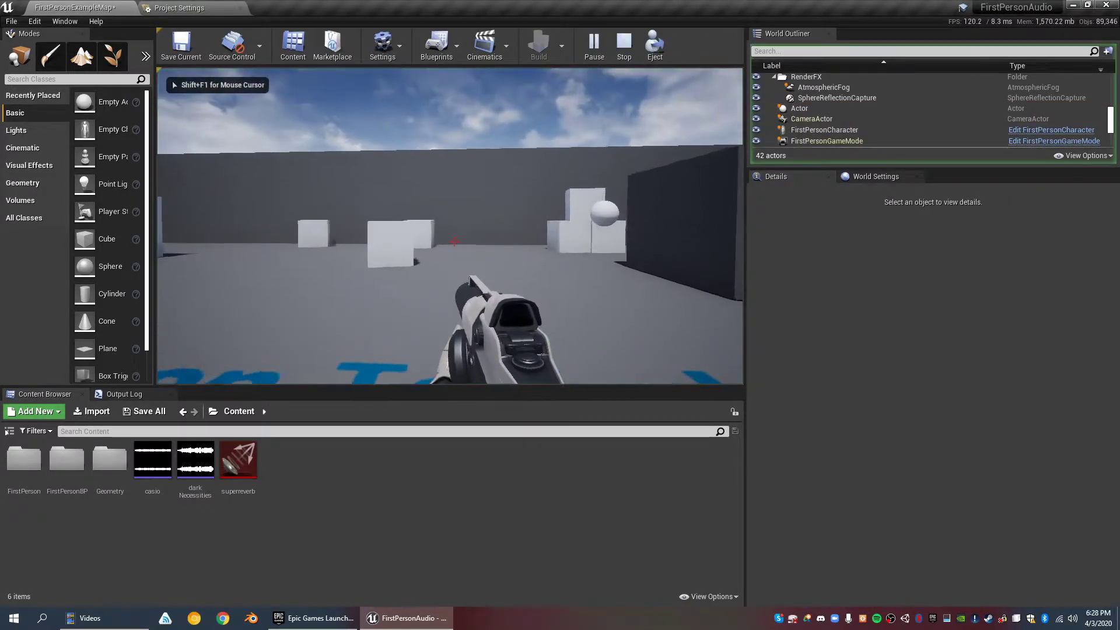
{"action": "key", "text": "w"}
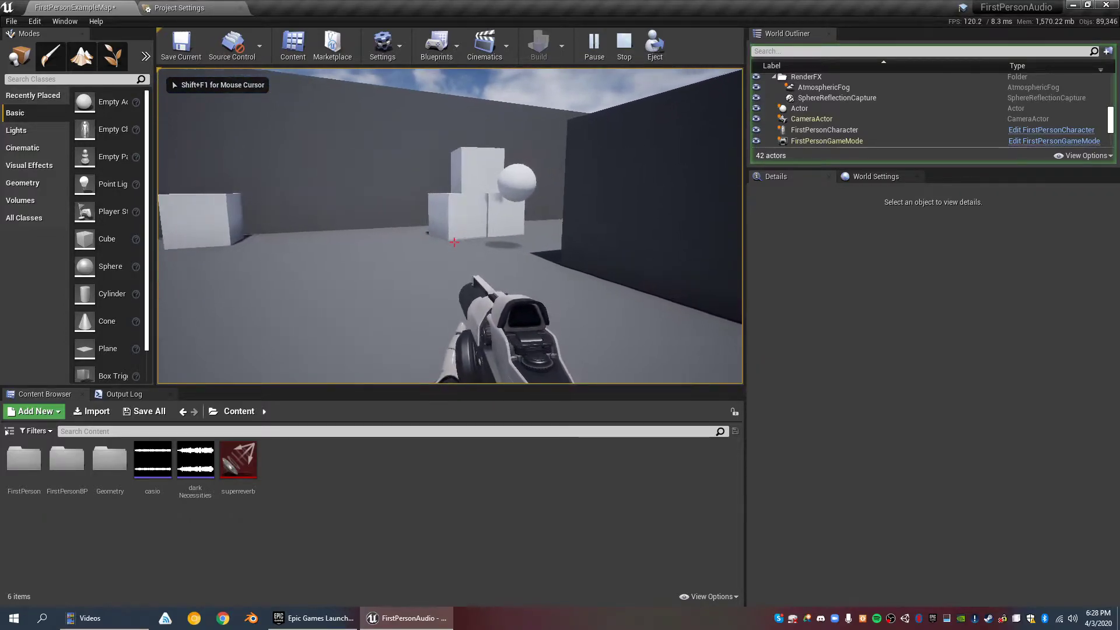
{"action": "key", "text": "d"}
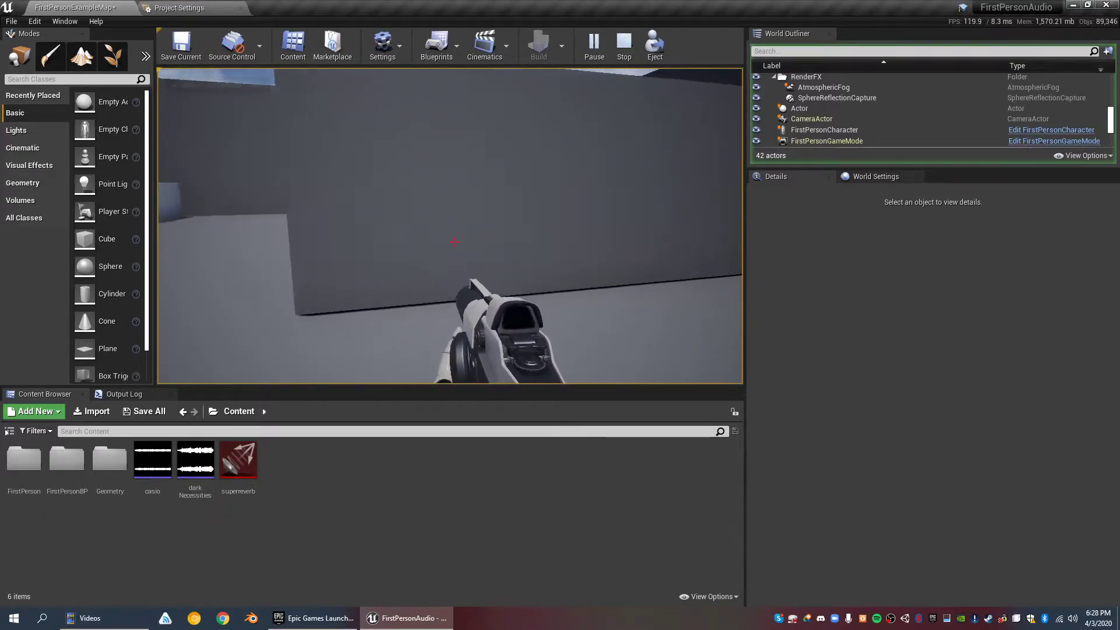
{"action": "key", "text": "a"}
{"action": "key", "text": "w"}
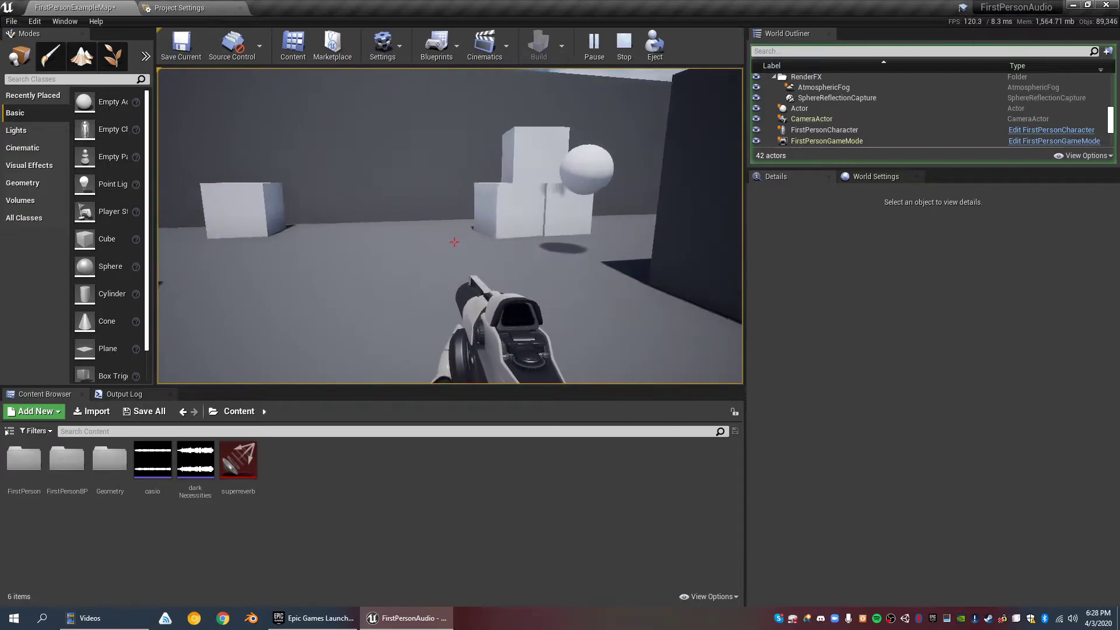
{"action": "key", "text": "Escape"}
- Set the occlusion low pass filter frequency of the actor's Audio component to 2000
{"action": "left_click", "coordinate": [799, 107]}
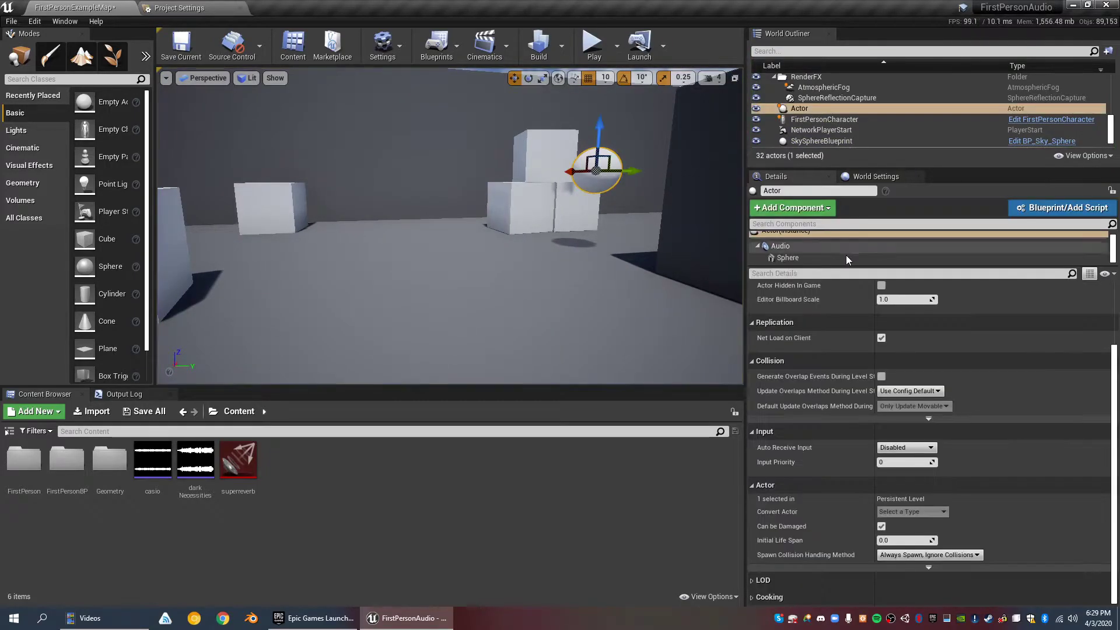
{"action": "left_click", "coordinate": [838, 252]}
{"action": "scroll", "coordinate": [891, 362], "scroll_direction": "down", "scroll_amount": 5}
{"action": "scroll", "coordinate": [898, 358], "scroll_direction": "down", "scroll_amount": 10}
{"action": "left_click", "coordinate": [909, 383]}
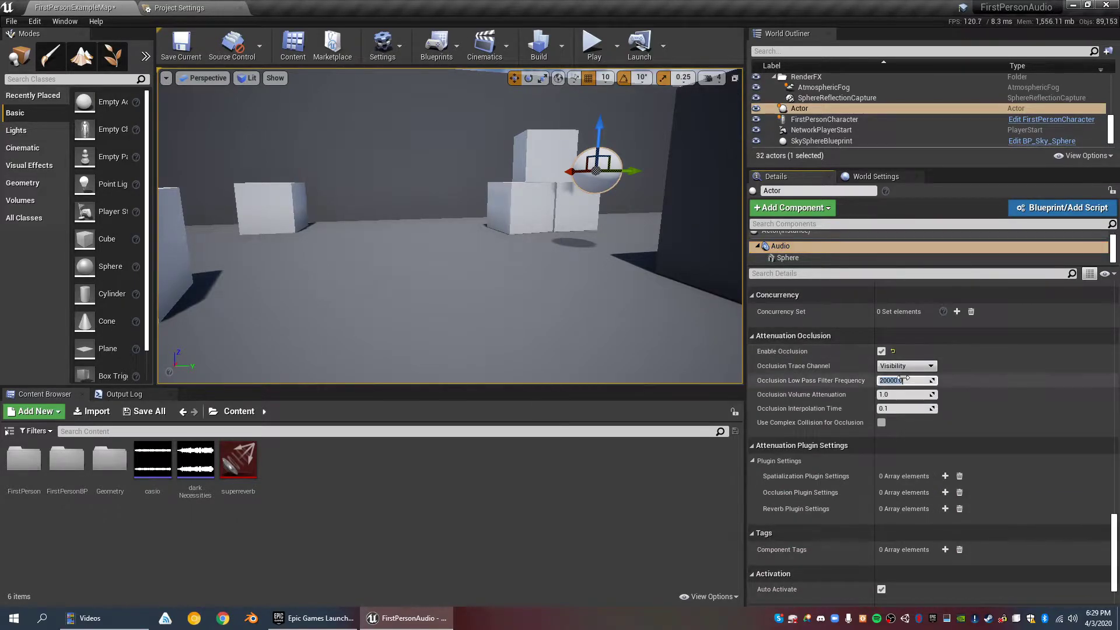
{"action": "type", "text": "2000"}
{"action": "key", "text": "Return"}
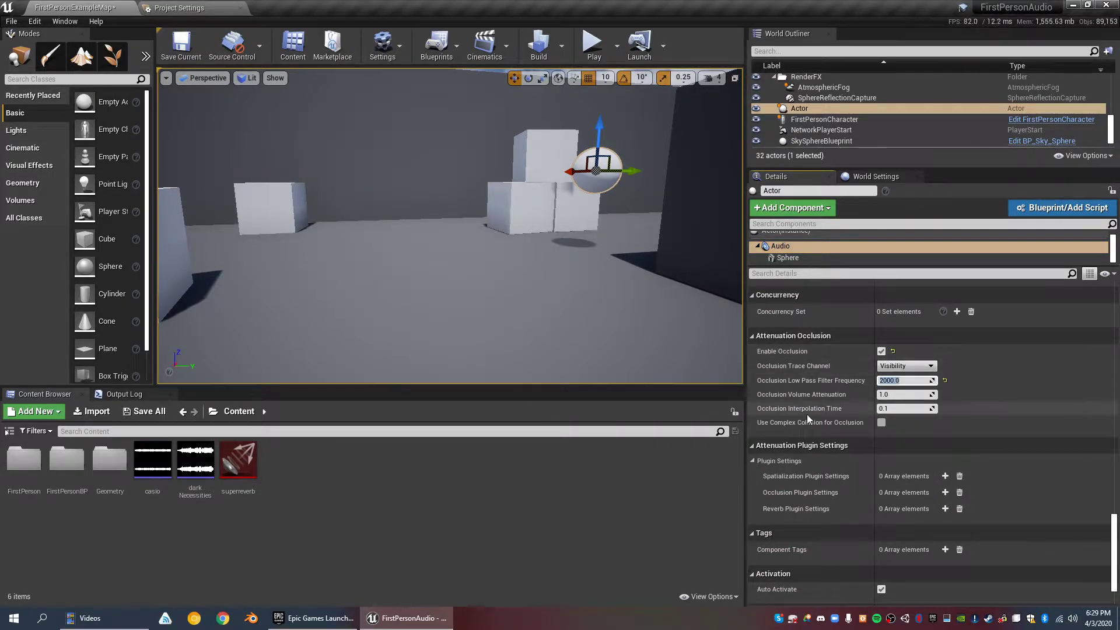
- Set the Audio component's occlusion volume attenuation to 0.1
{"action": "left_click", "coordinate": [898, 392]}
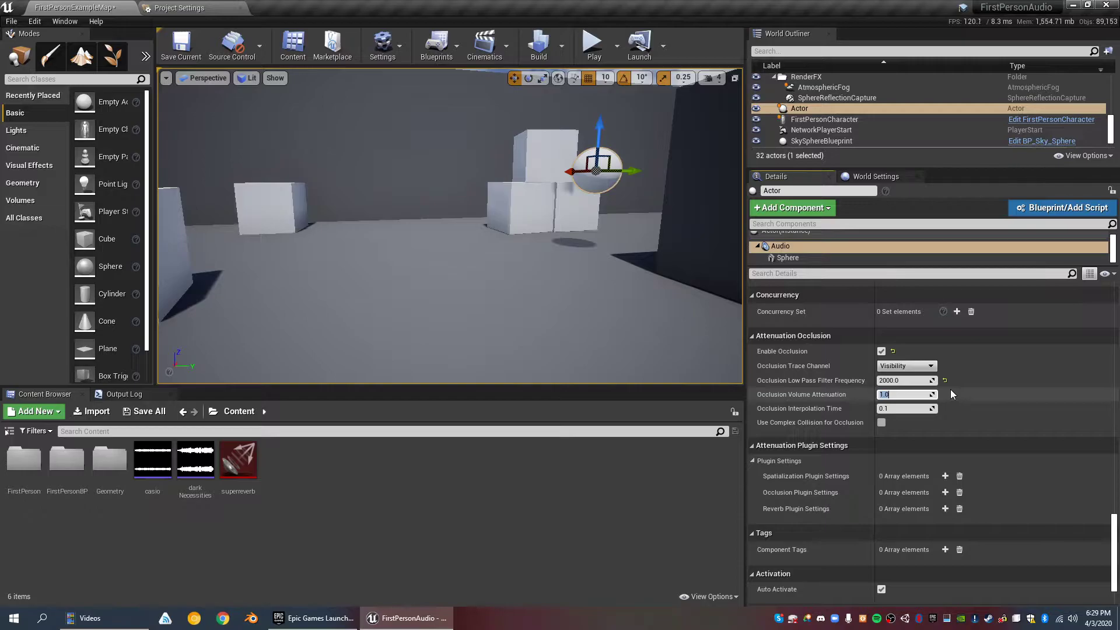
{"action": "type", "text": "0.1"}
{"action": "key", "text": "Return"}
- Play the level again, moving in and out from behind the block to hear the stronger occlusion, and end the session
{"action": "left_click", "coordinate": [595, 44]}
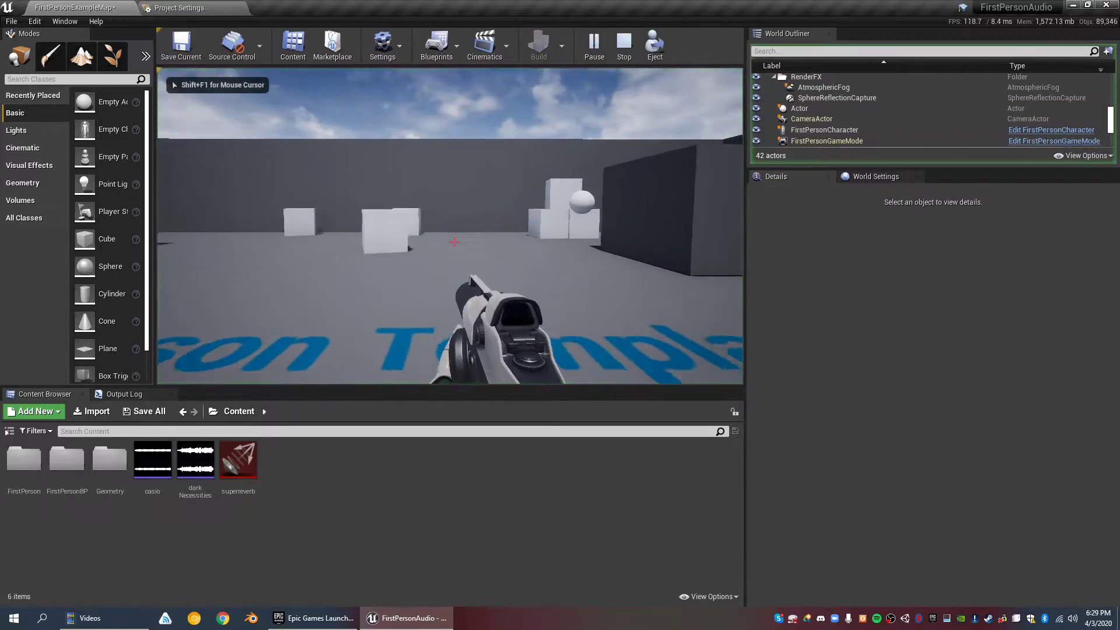
{"action": "key", "text": "s"}
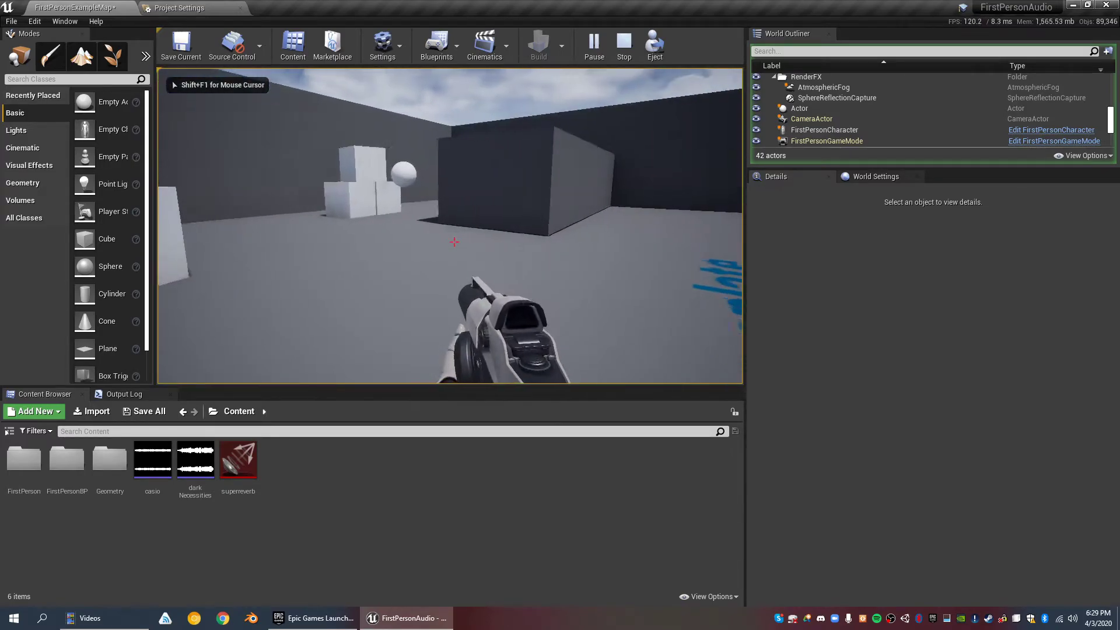
{"action": "key", "text": "d"}
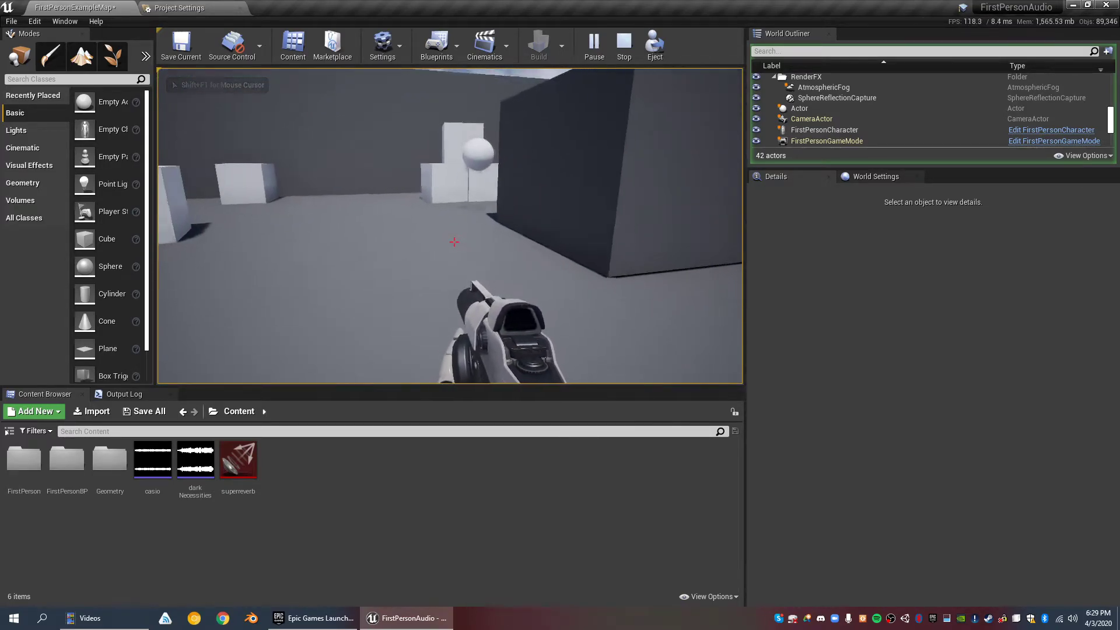
{"action": "key", "text": "w"}
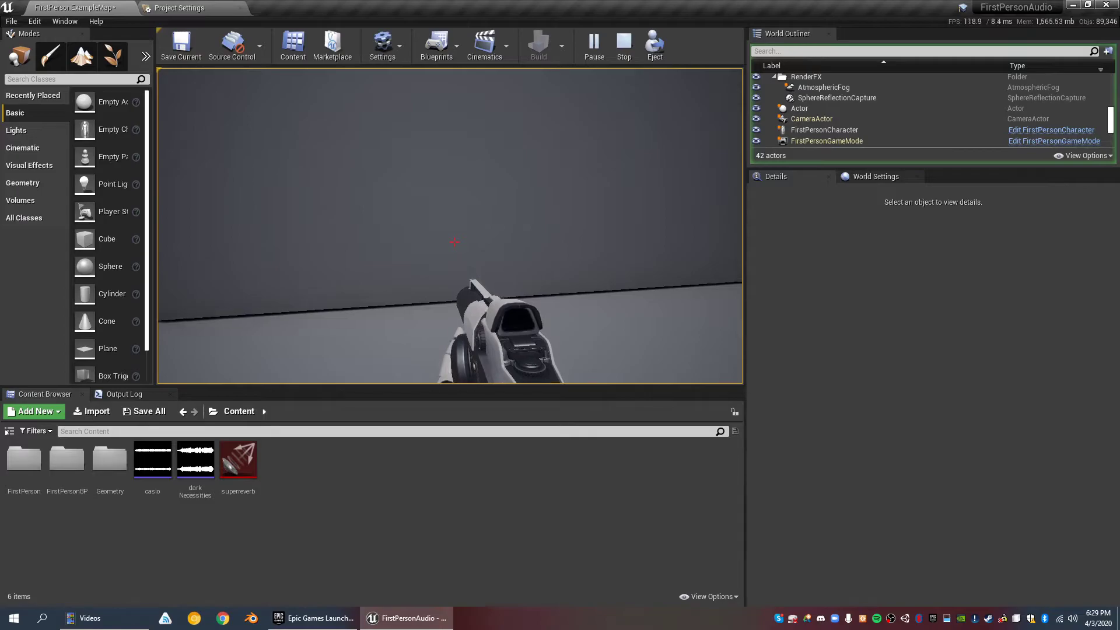
{"action": "mouse_move", "coordinate": [455, 242]}
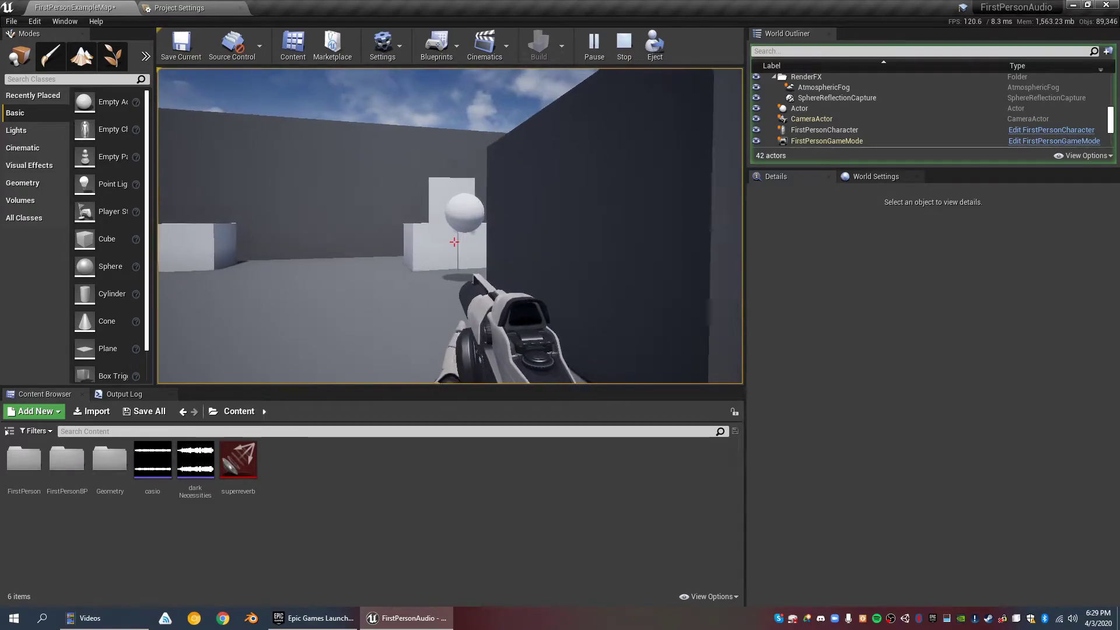
{"action": "key", "text": "Escape"}
{"action": "scroll", "coordinate": [422, 130], "scroll_direction": "down", "scroll_amount": 5}
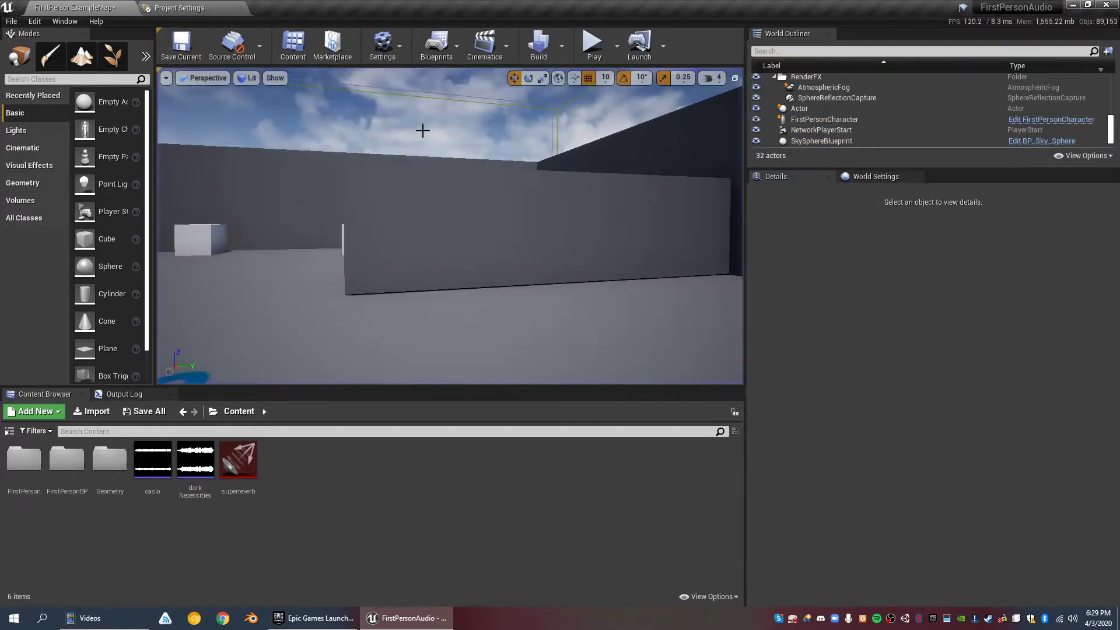
- Find the Audio Volume actor and place it on the arena floor at the First Person Template lettering
{"action": "right_click_drag", "start_coordinate": [422, 130], "coordinate": [385, 148]}
{"action": "right_click_drag", "start_coordinate": [498, 236], "coordinate": [521, 219]}
{"action": "left_click", "coordinate": [61, 79]}
{"action": "type", "text": "au"}
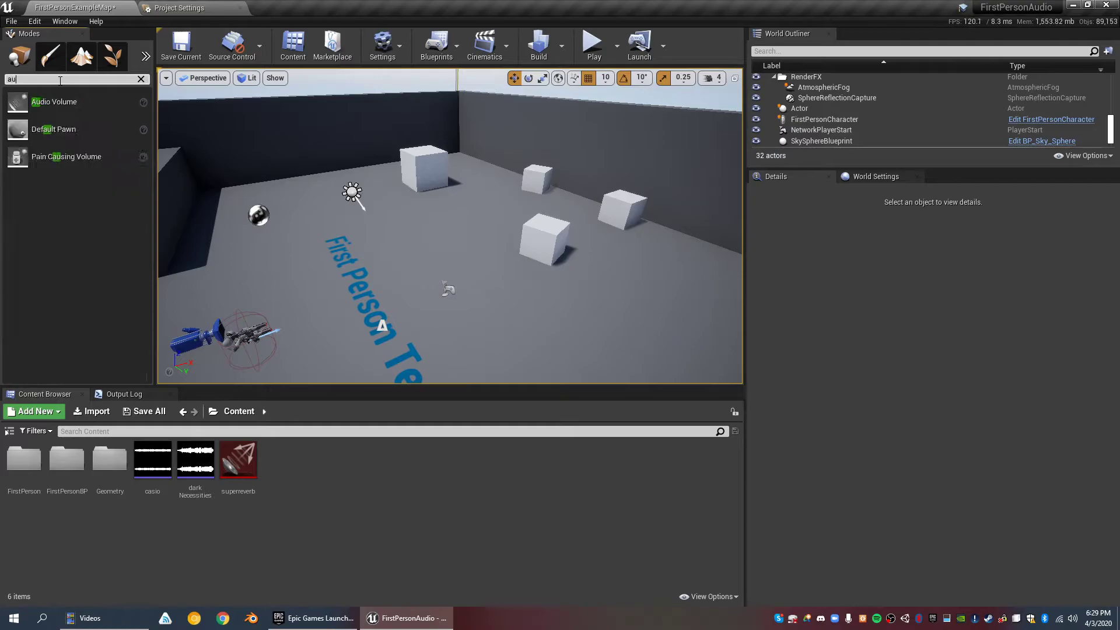
{"action": "type", "text": "dio"}
{"action": "left_click_drag", "start_coordinate": [56, 102], "coordinate": [468, 297]}
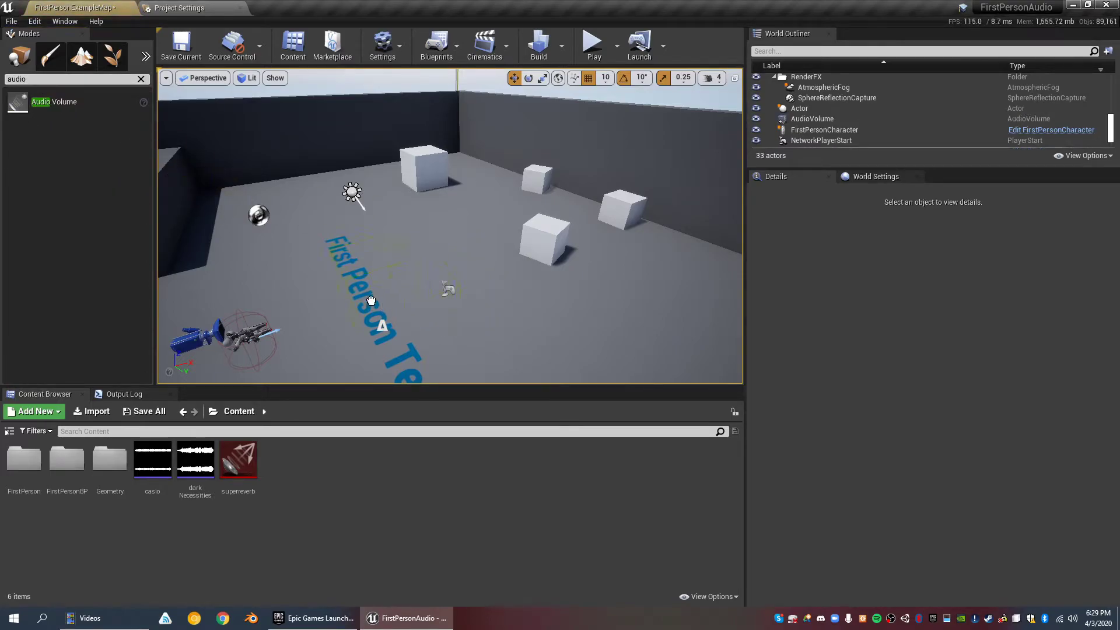
{"action": "left_click_drag", "start_coordinate": [367, 301], "coordinate": [369, 300]}
- Scale the audio volume uniformly to 28 so that it encloses the whole walled arena
{"action": "right_click_drag", "start_coordinate": [368, 300], "coordinate": [605, 217]}
{"action": "key", "text": "r"}
{"action": "scroll", "coordinate": [604, 219], "scroll_direction": "down", "scroll_amount": 5}
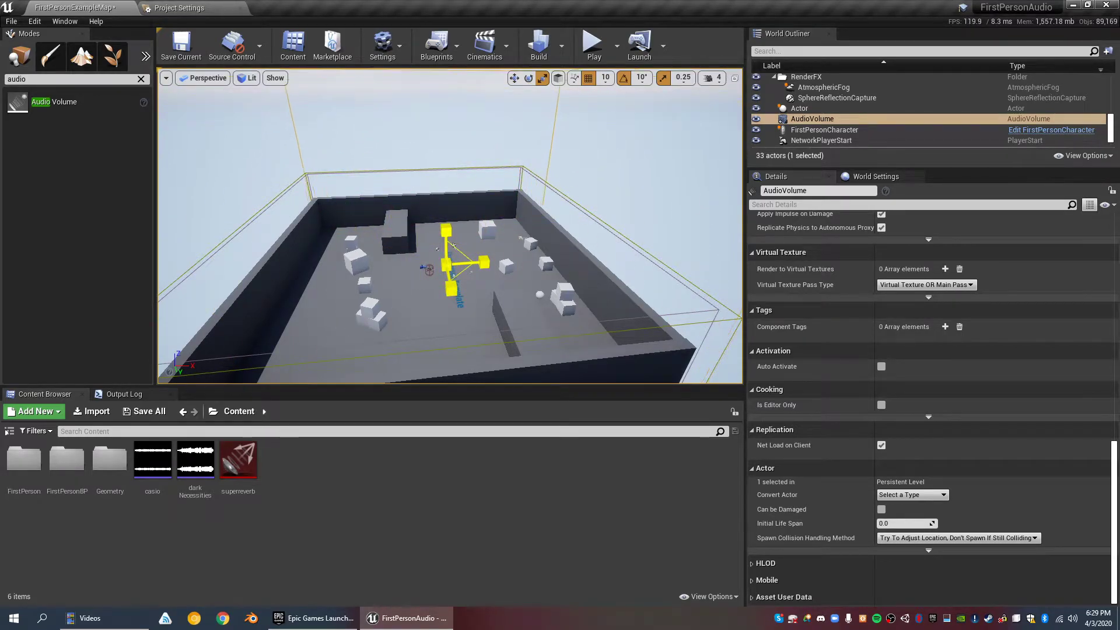
{"action": "mouse_move", "coordinate": [454, 245]}
{"action": "right_mouse_down"}
{"action": "mouse_move", "coordinate": [442, 227]}
{"action": "mouse_move", "coordinate": [513, 239]}
{"action": "right_mouse_up"}
{"action": "key", "text": "w"}
- Assign the ParkingLot reverb effect to the audio volume
{"action": "scroll", "coordinate": [939, 304], "scroll_direction": "up", "scroll_amount": 10}
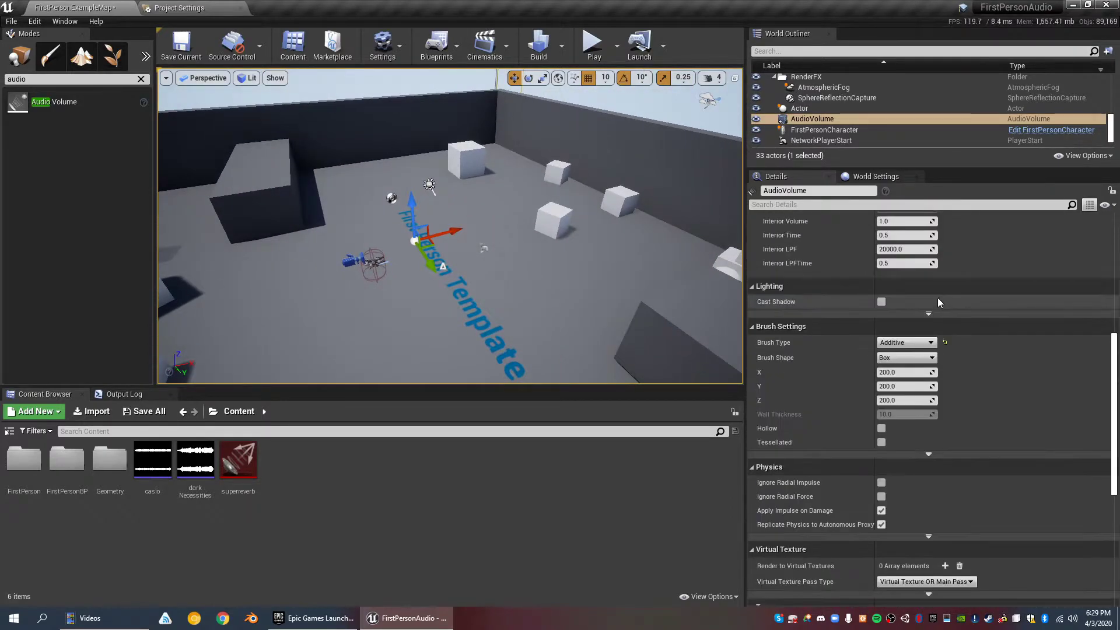
{"action": "scroll", "coordinate": [937, 297], "scroll_direction": "up", "scroll_amount": 5}
{"action": "scroll", "coordinate": [937, 296], "scroll_direction": "down", "scroll_amount": 3}
{"action": "scroll", "coordinate": [936, 294], "scroll_direction": "up", "scroll_amount": 4}
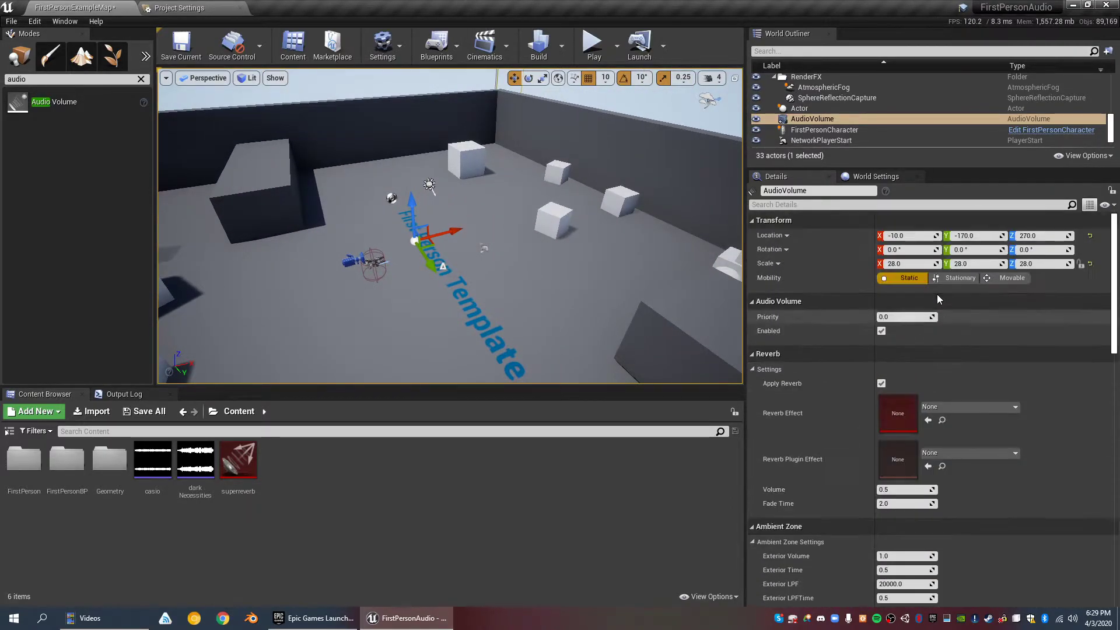
{"action": "scroll", "coordinate": [936, 294], "scroll_direction": "down", "scroll_amount": 3}
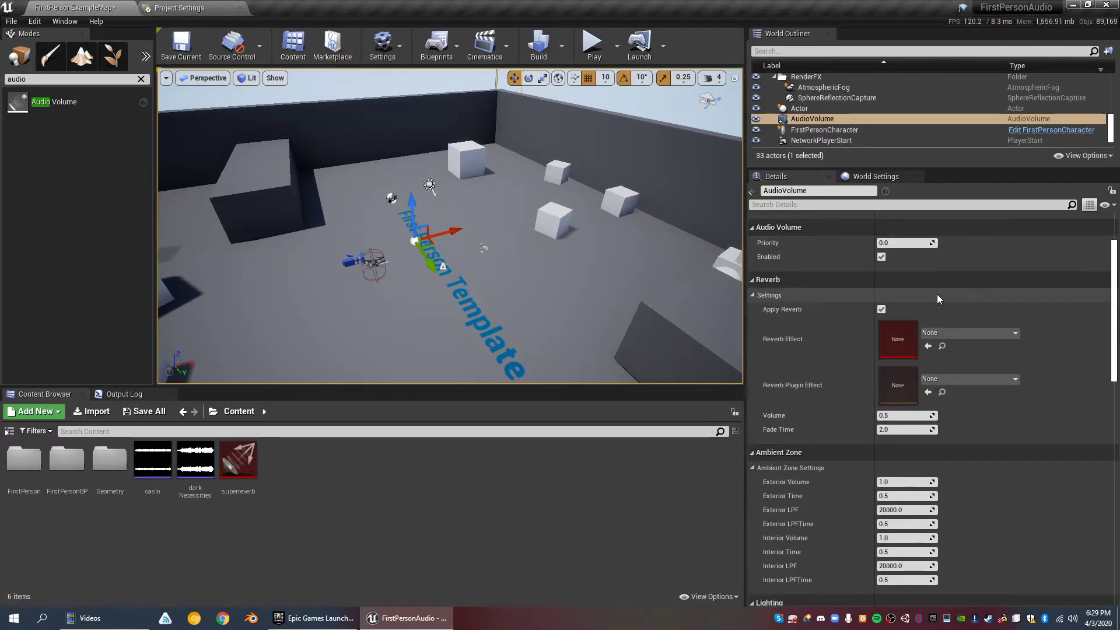
{"action": "left_click", "coordinate": [954, 334]}
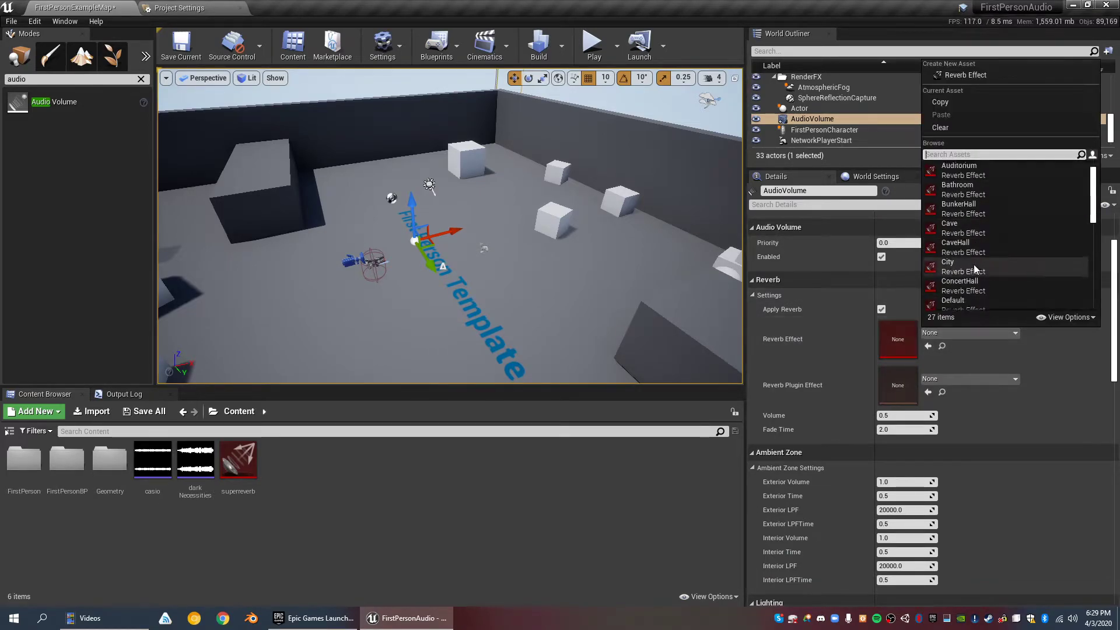
{"action": "scroll", "coordinate": [981, 256], "scroll_direction": "up", "scroll_amount": 2}
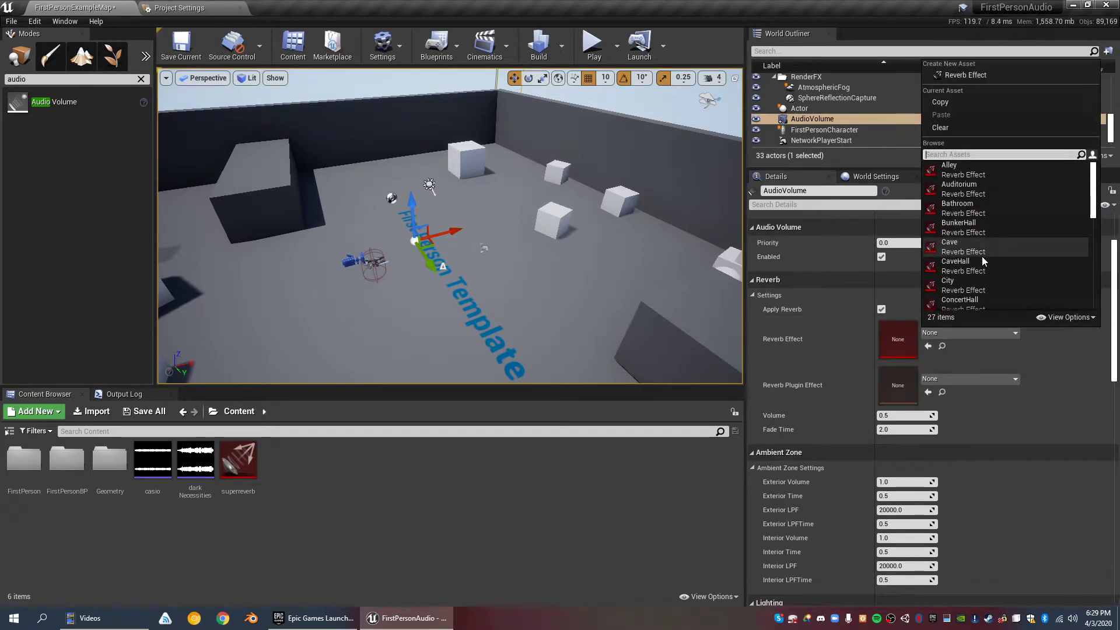
{"action": "scroll", "coordinate": [982, 257], "scroll_direction": "down", "scroll_amount": 6}
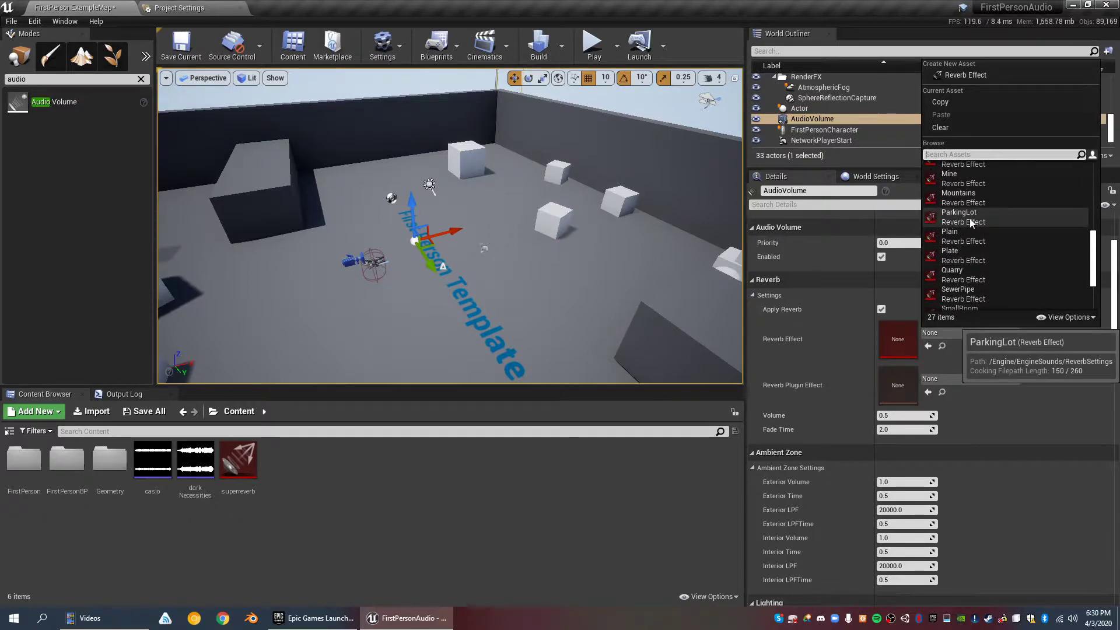
{"action": "left_click", "coordinate": [970, 224]}
- Save the level and play it to listen to the reverb around the arena, ending the session when done
{"action": "right_click_drag", "start_coordinate": [580, 209], "coordinate": [616, 215]}
{"action": "key", "text": "ctrl+s"}
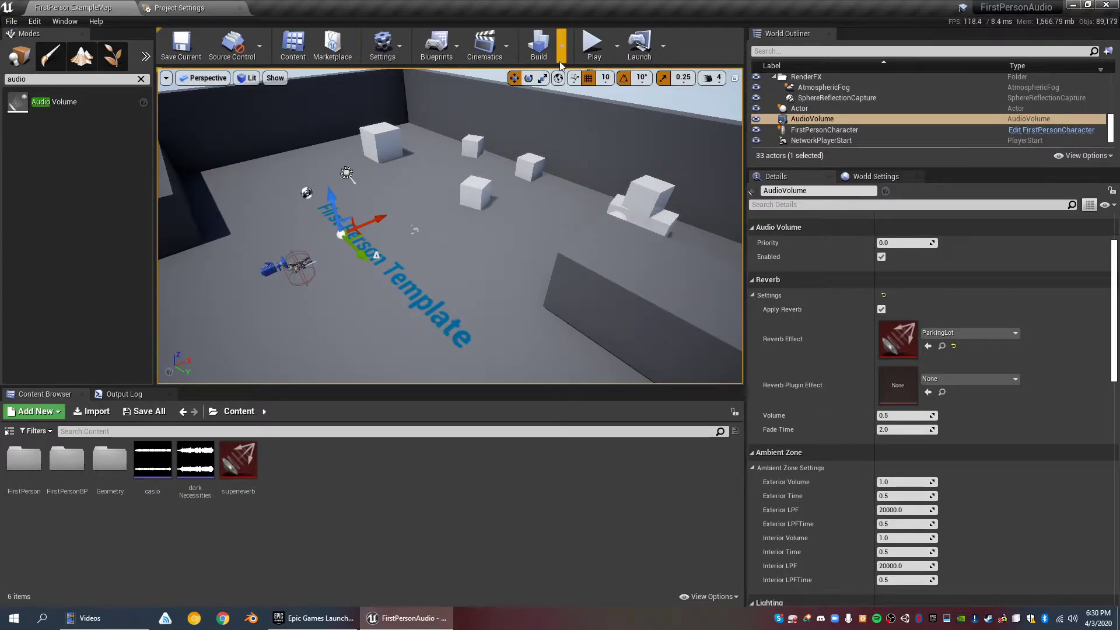
{"action": "left_click", "coordinate": [593, 44]}
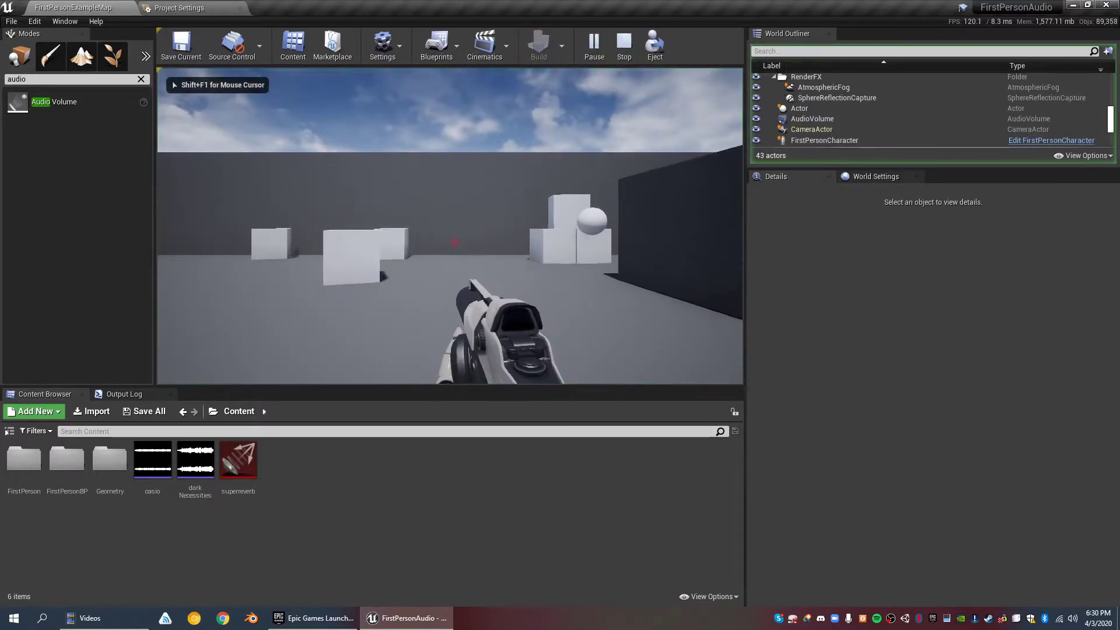
{"action": "key", "text": "s"}
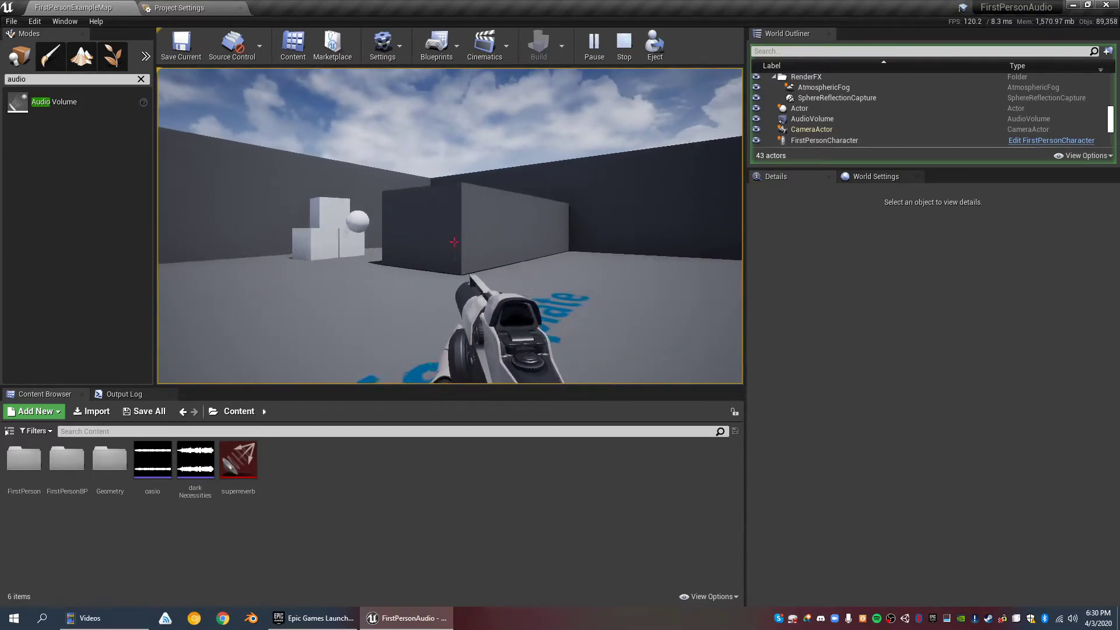
{"action": "key", "text": "Escape"}
- Select the audio volume that surrounds the arena by its outline above the walls
{"action": "middle_click_drag", "start_coordinate": [502, 183], "coordinate": [523, 201]}
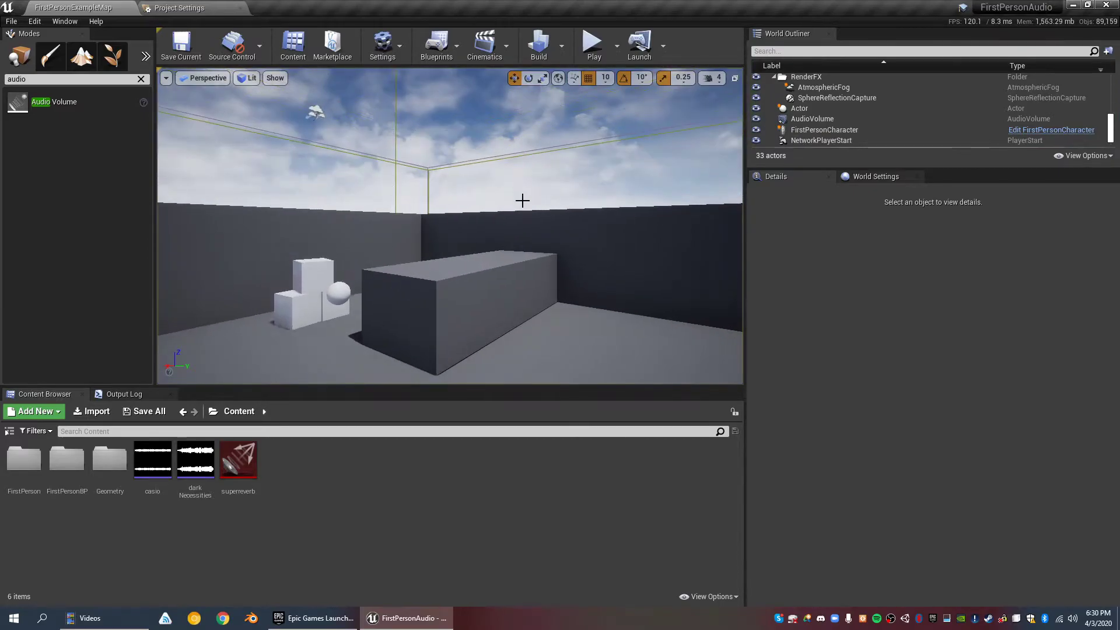
{"action": "right_click_drag", "start_coordinate": [506, 195], "coordinate": [465, 174]}
{"action": "key", "text": "w"}
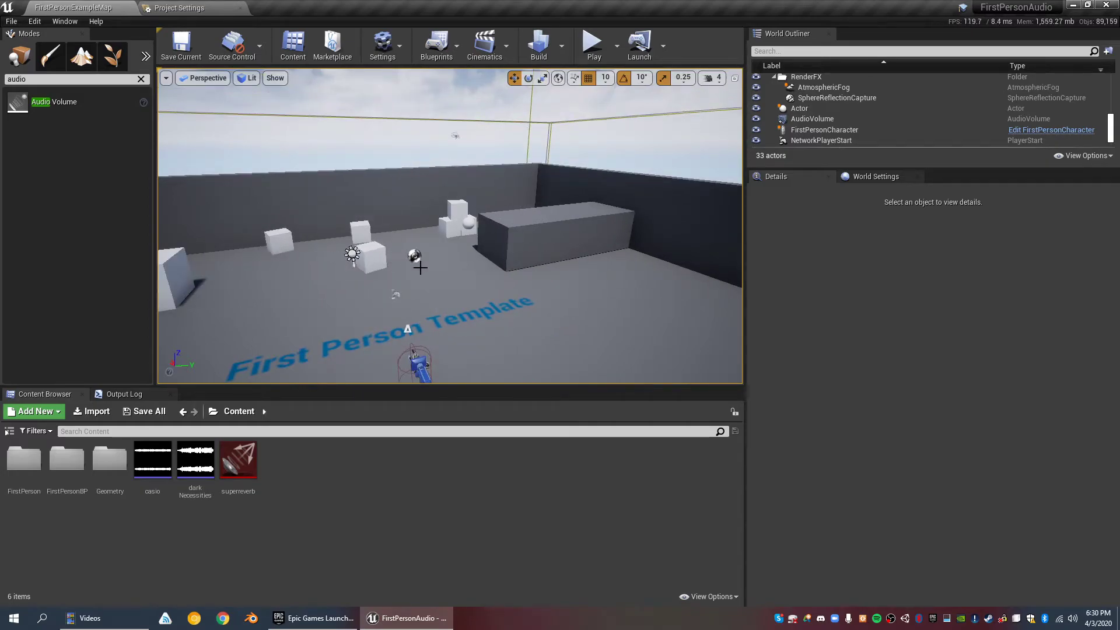
{"action": "key", "text": "w"}
{"action": "right_click_drag", "start_coordinate": [429, 268], "coordinate": [533, 212]}
{"action": "key", "text": "s"}
{"action": "key", "text": "s"}
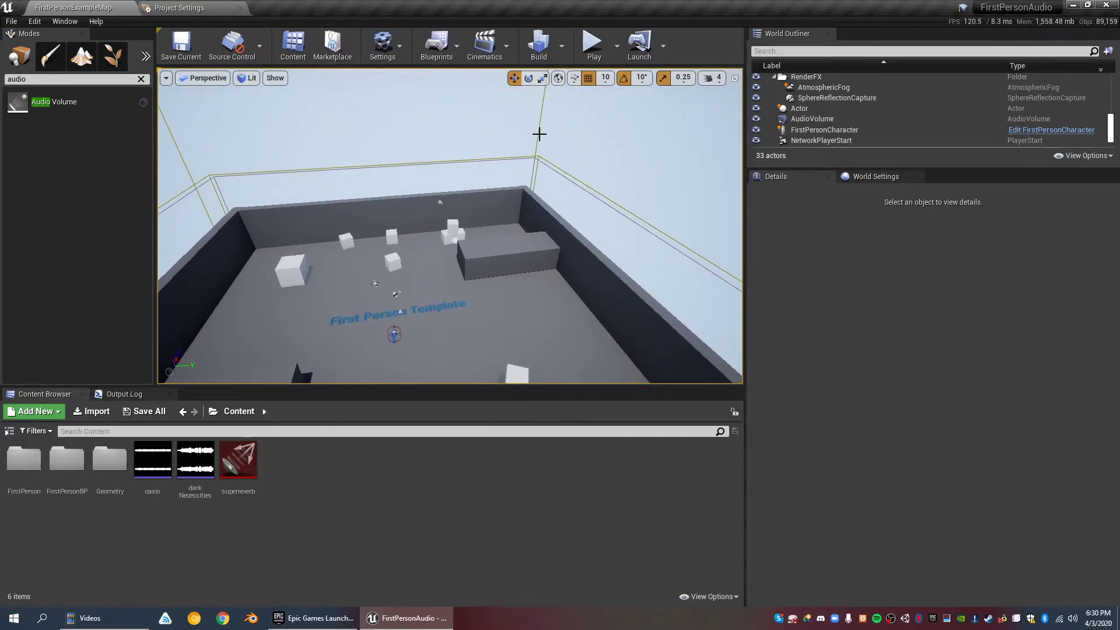
{"action": "left_click", "coordinate": [539, 134]}
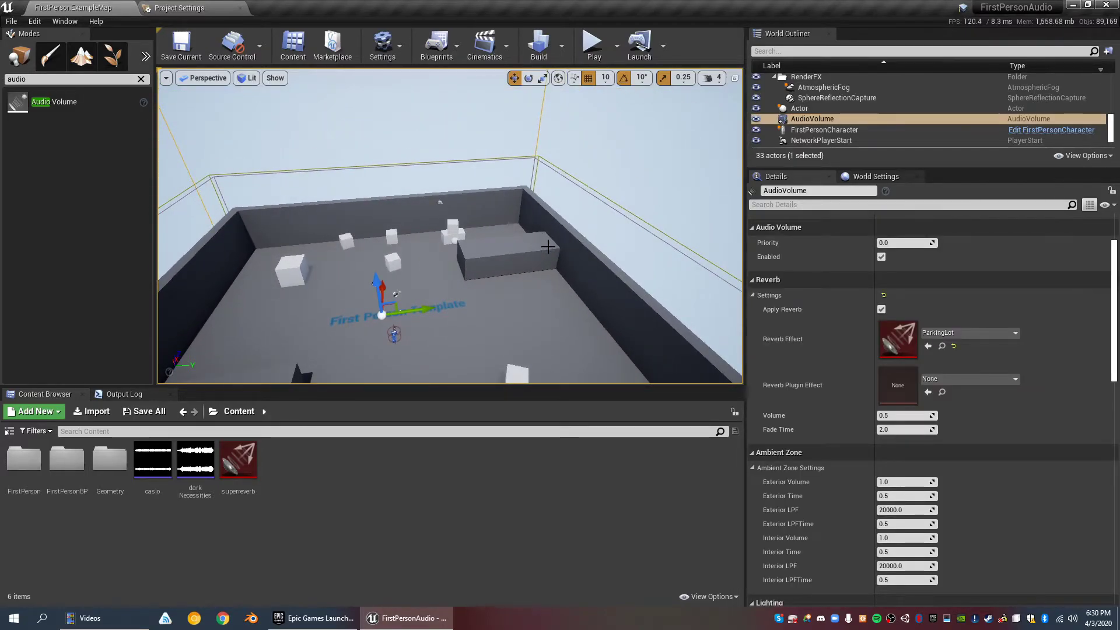
- Examine the area around and behind the large dark block inside the audio volume from several angles
{"action": "scroll", "coordinate": [548, 246], "scroll_direction": "up", "scroll_amount": 2}
{"action": "scroll", "coordinate": [548, 245], "scroll_direction": "down", "scroll_amount": 4}
{"action": "scroll", "coordinate": [547, 240], "scroll_direction": "up", "scroll_amount": 12}
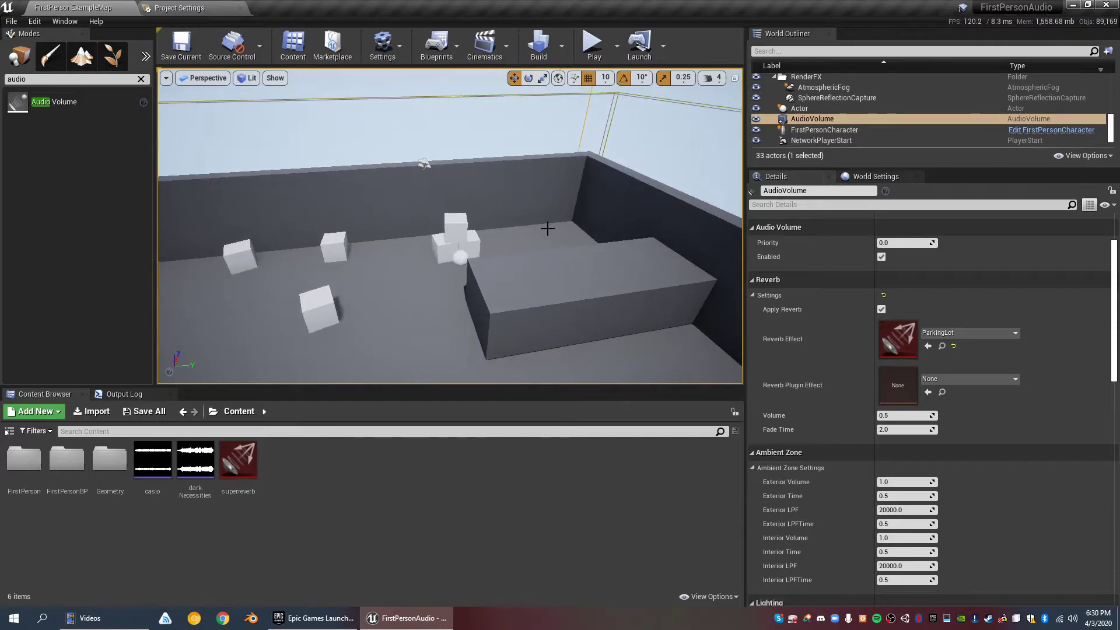
{"action": "right_click_drag", "start_coordinate": [547, 229], "coordinate": [561, 204]}
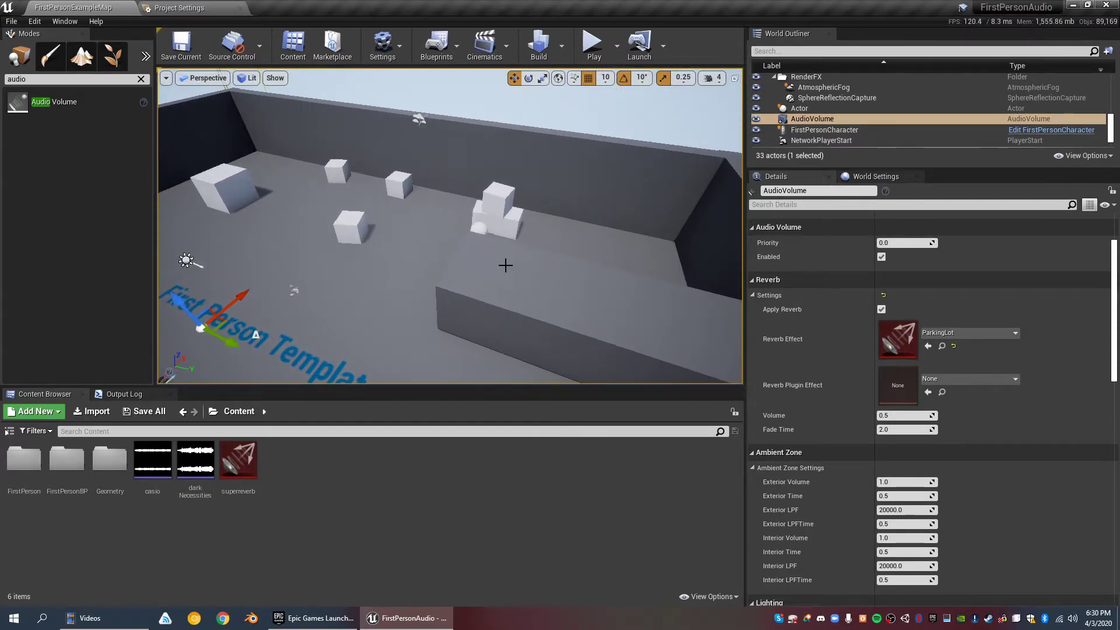
{"action": "scroll", "coordinate": [504, 266], "scroll_direction": "up", "scroll_amount": 5}
{"action": "right_click_drag", "start_coordinate": [505, 275], "coordinate": [427, 276]}
{"action": "right_click_drag", "start_coordinate": [327, 278], "coordinate": [429, 222]}
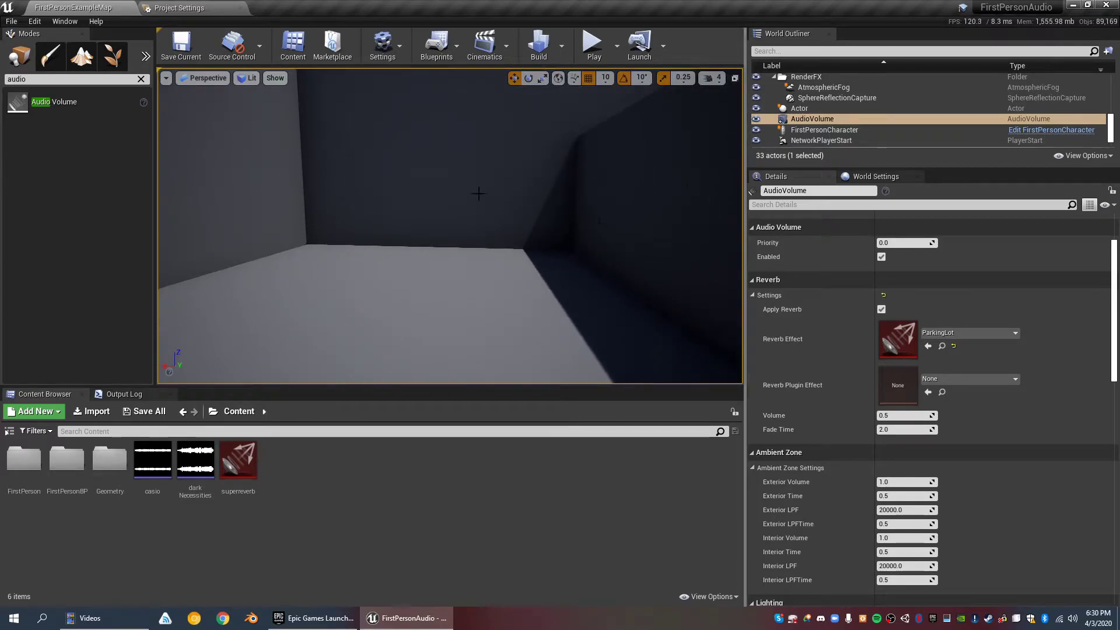
{"action": "scroll", "coordinate": [367, 187], "scroll_direction": "down", "scroll_amount": 5}
{"action": "scroll", "coordinate": [424, 188], "scroll_direction": "up", "scroll_amount": 4}
{"action": "scroll", "coordinate": [424, 188], "scroll_direction": "down", "scroll_amount": 8}
{"action": "scroll", "coordinate": [424, 189], "scroll_direction": "up", "scroll_amount": 10}
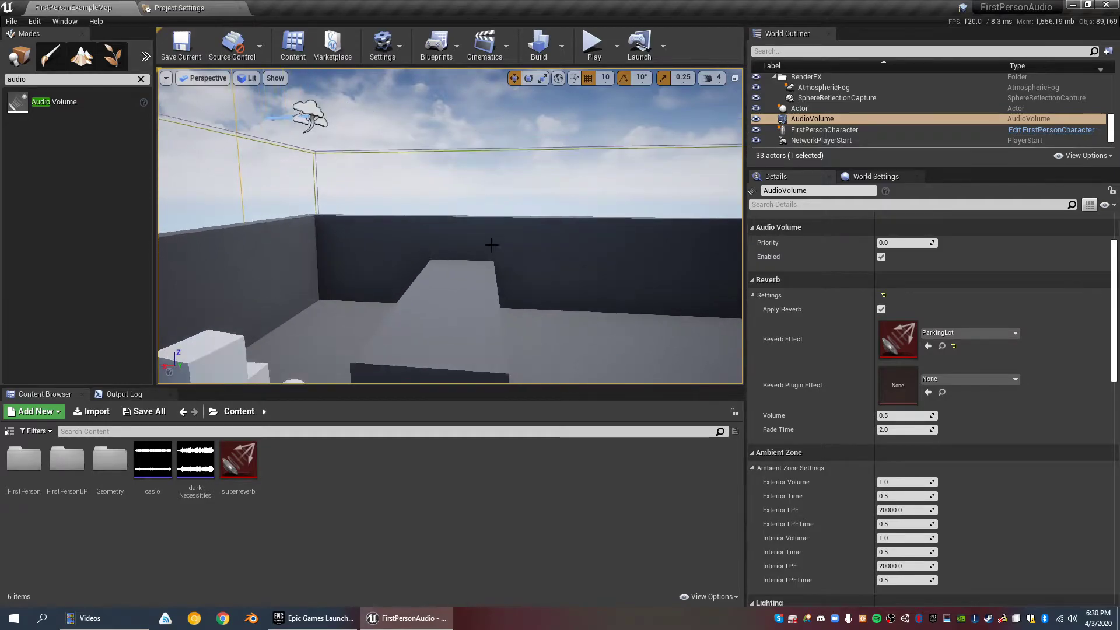
{"action": "right_click_drag", "start_coordinate": [500, 238], "coordinate": [494, 237]}
{"action": "scroll", "coordinate": [552, 223], "scroll_direction": "down", "scroll_amount": 10}
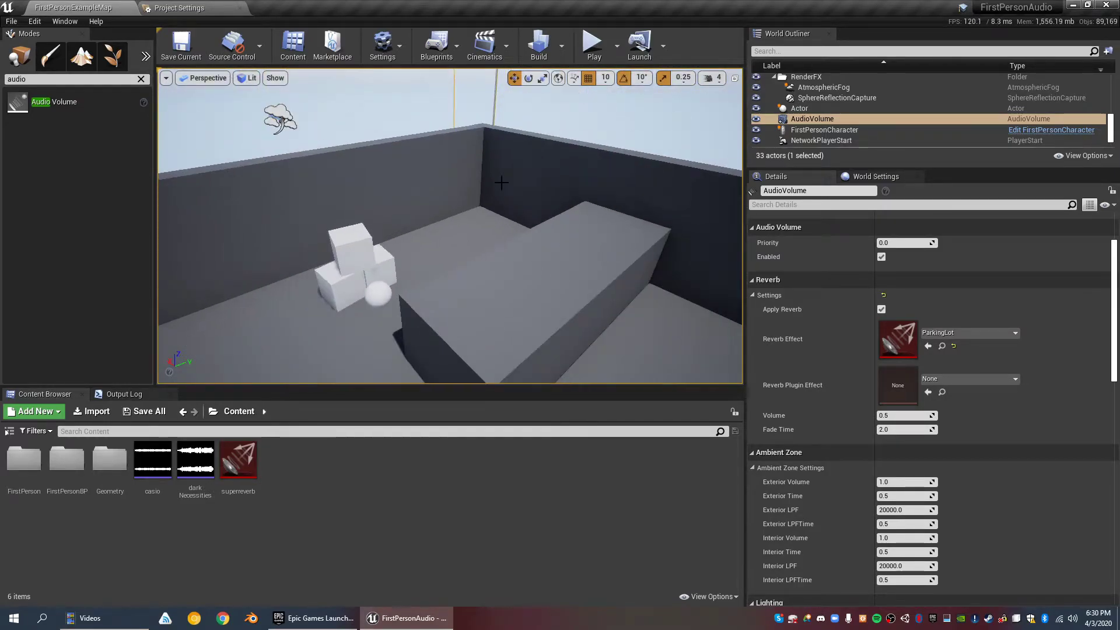
{"action": "scroll", "coordinate": [472, 198], "scroll_direction": "down", "scroll_amount": 2}
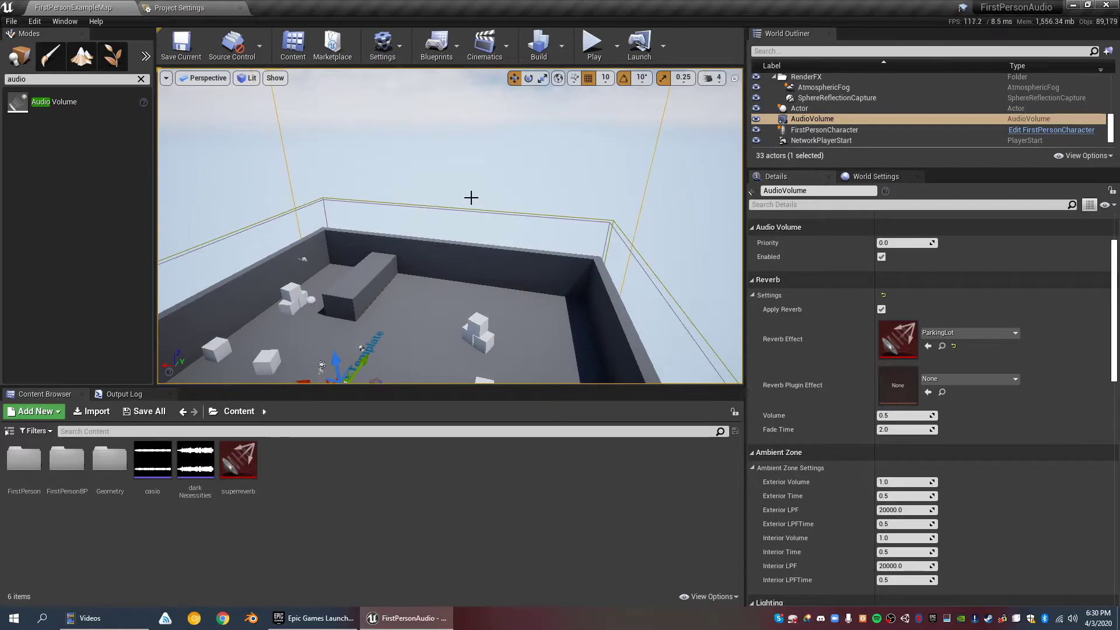
- Duplicate the arena-wide audio volume and select the copy
{"action": "key", "text": "ctrl+w"}
{"action": "scroll", "coordinate": [467, 201], "scroll_direction": "down", "scroll_amount": 3}
{"action": "left_click", "coordinate": [869, 121]}
{"action": "left_click", "coordinate": [849, 129]}
- Scale the duplicated audio volume down to a low box much smaller than the arena
{"action": "right_click_drag", "start_coordinate": [511, 174], "coordinate": [520, 184]}
{"action": "scroll", "coordinate": [502, 177], "scroll_direction": "down", "scroll_amount": 6}
{"action": "key", "text": "e"}
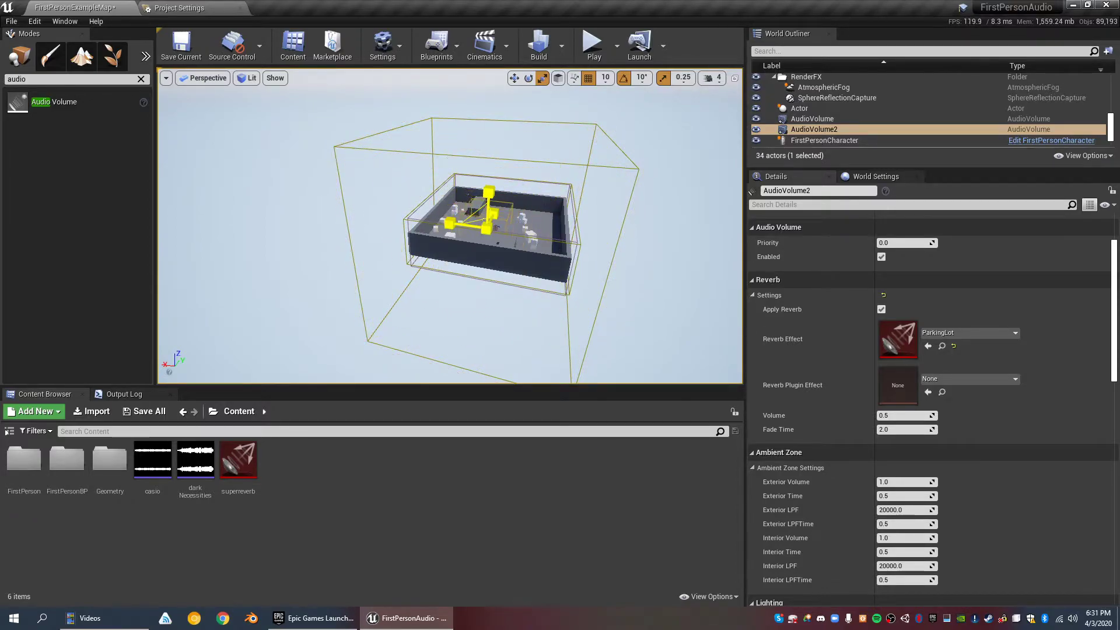
{"action": "double_click", "coordinate": [810, 131]}
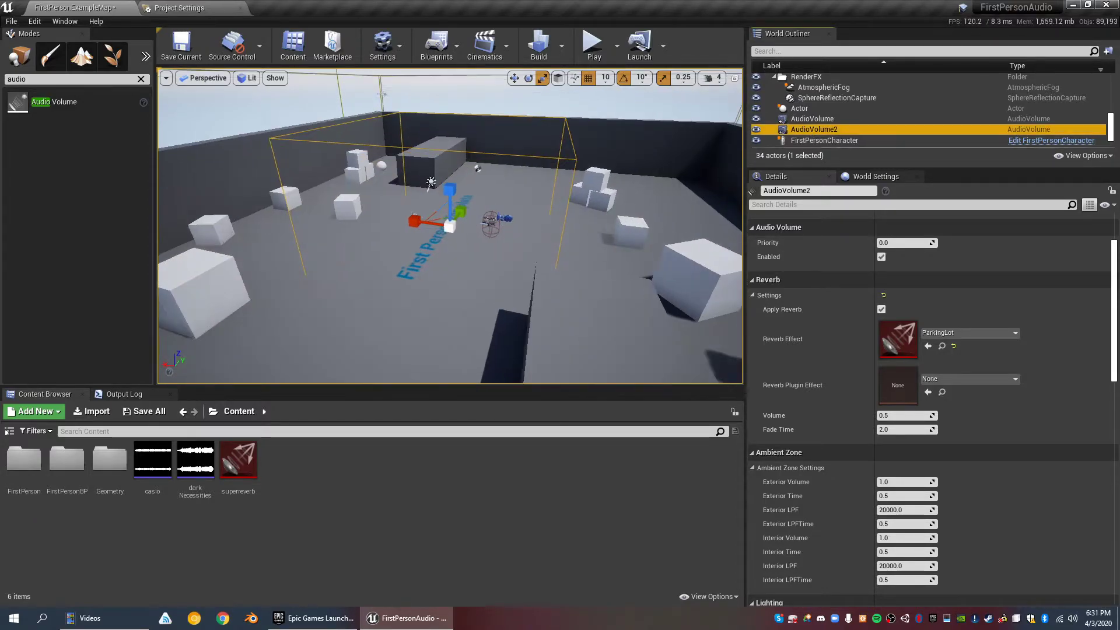
{"action": "right_click", "coordinate": [459, 223]}
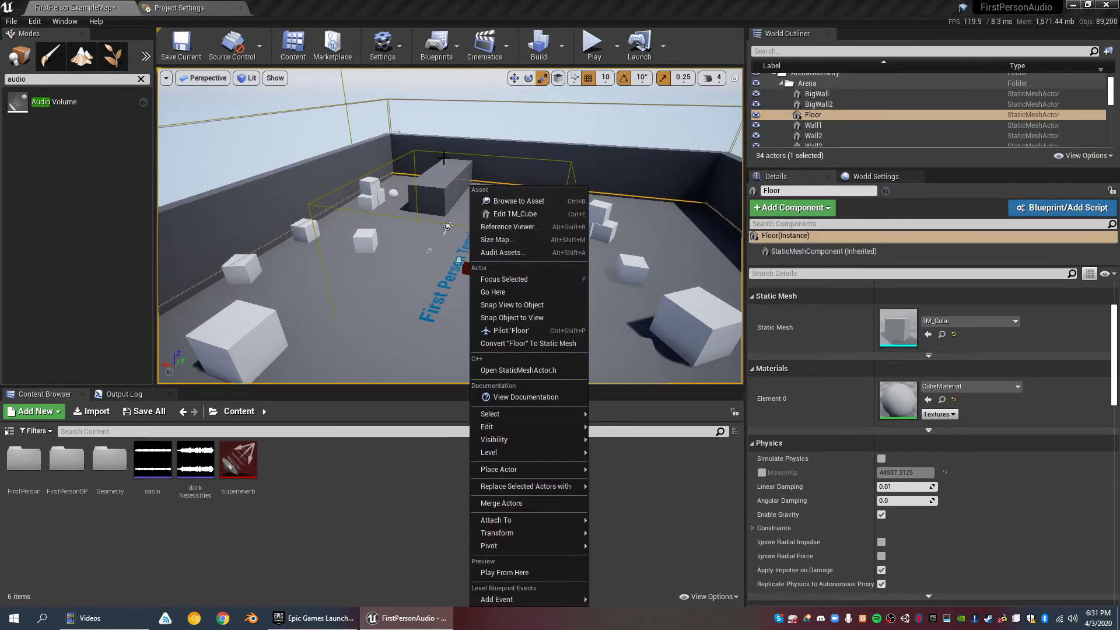
{"action": "left_click", "coordinate": [443, 156]}
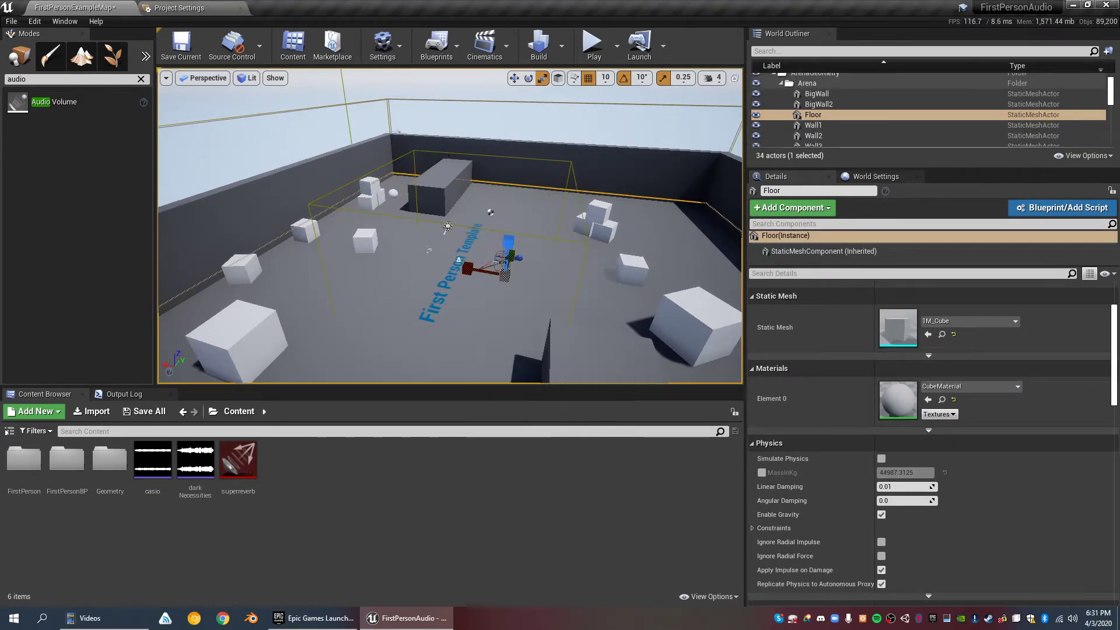
- Move the smaller audio volume to the arena corner so that it covers the large dark block
{"action": "key", "text": "w"}
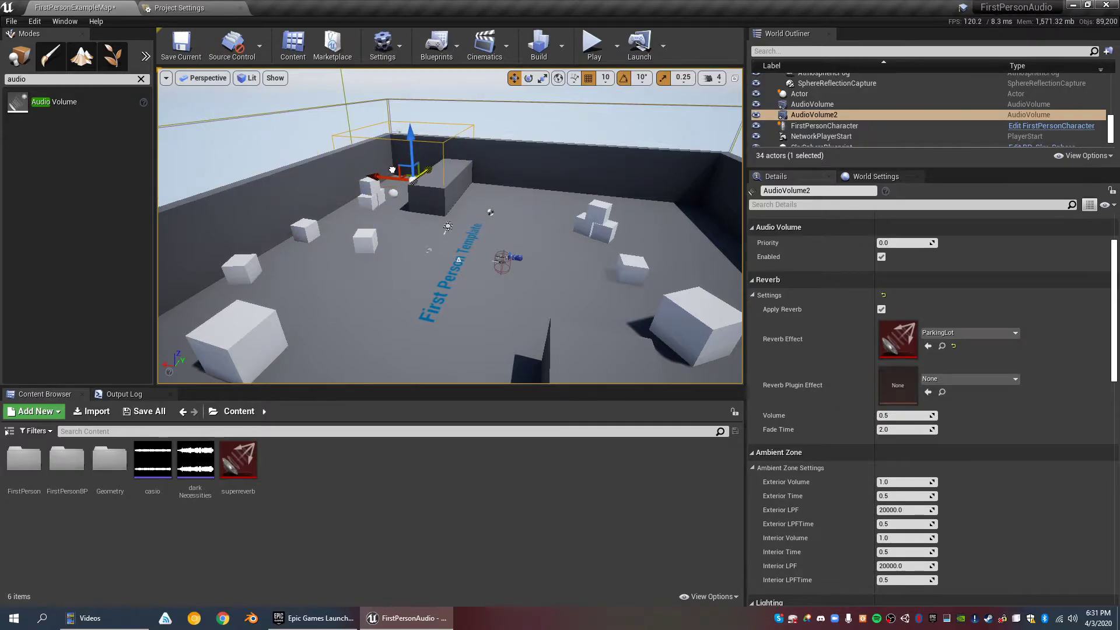
{"action": "right_click_drag", "start_coordinate": [735, 202], "coordinate": [579, 180]}
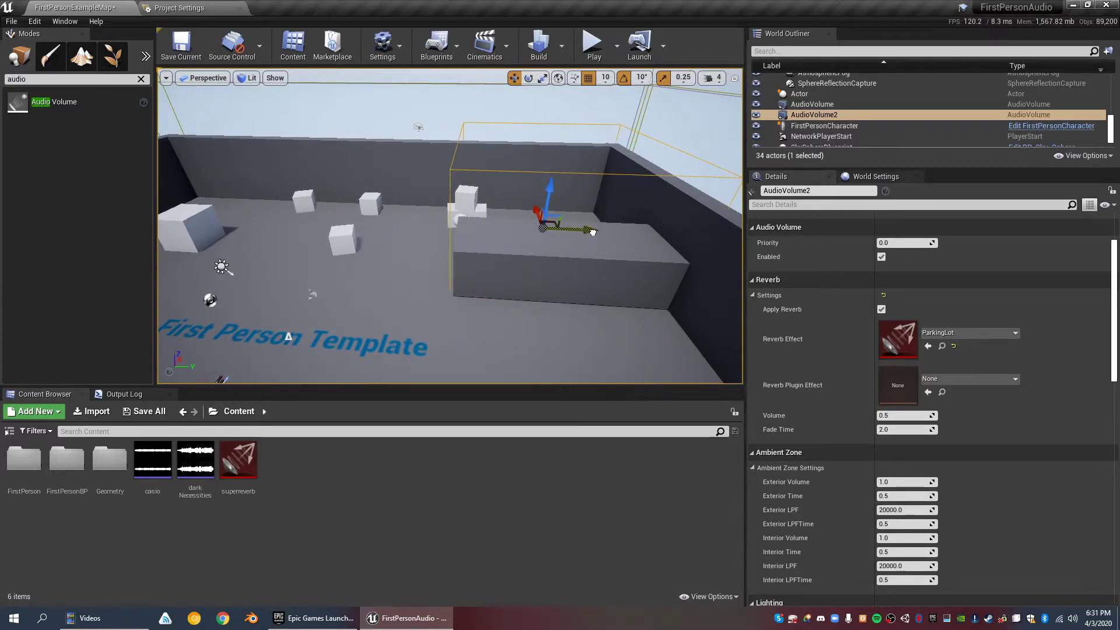
{"action": "scroll", "coordinate": [564, 192], "scroll_direction": "up", "scroll_amount": 1}
{"action": "scroll", "coordinate": [557, 177], "scroll_direction": "down", "scroll_amount": 10}
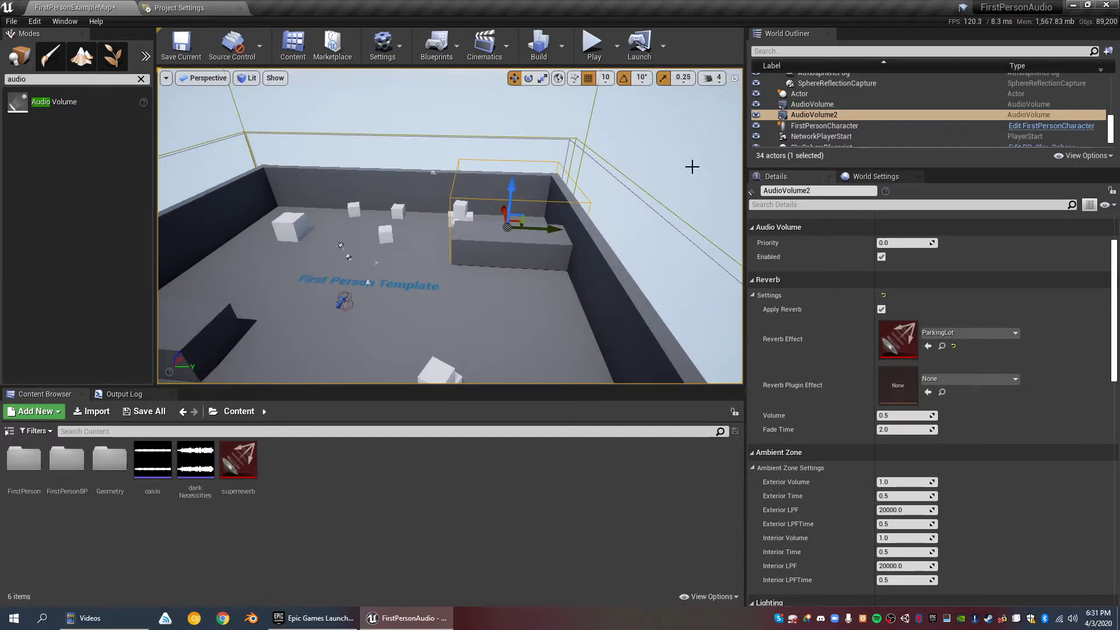
{"action": "scroll", "coordinate": [486, 220], "scroll_direction": "up", "scroll_amount": 2}
{"action": "scroll", "coordinate": [549, 248], "scroll_direction": "down", "scroll_amount": 3}
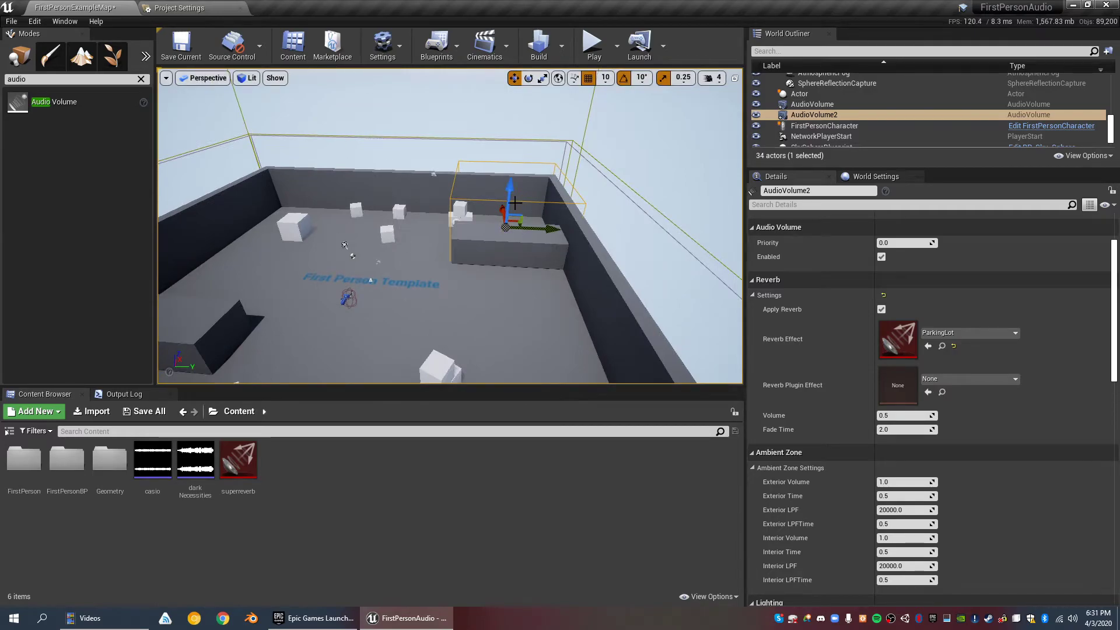
{"action": "scroll", "coordinate": [438, 230], "scroll_direction": "up", "scroll_amount": 2}
{"action": "scroll", "coordinate": [439, 229], "scroll_direction": "down", "scroll_amount": 1}
{"action": "scroll", "coordinate": [810, 310], "scroll_direction": "up", "scroll_amount": 4}
{"action": "scroll", "coordinate": [802, 306], "scroll_direction": "down", "scroll_amount": 4}
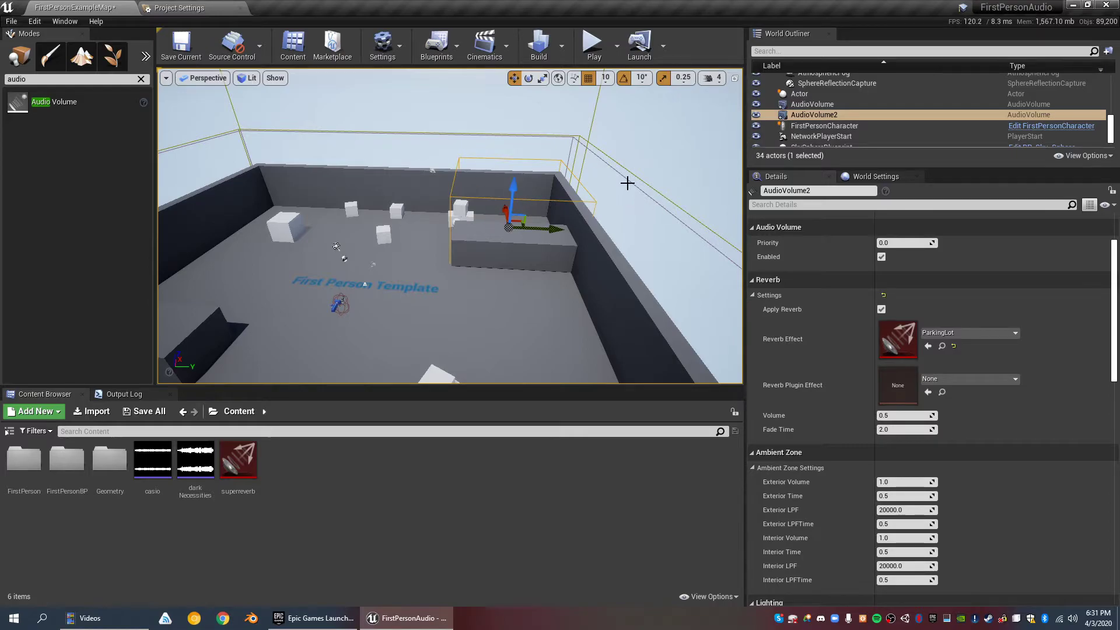
- Set the priority of the smaller audio volume over the dark block to 100
{"action": "left_click", "coordinate": [821, 136]}
{"action": "left_click", "coordinate": [814, 114]}
{"action": "left_click", "coordinate": [907, 242]}
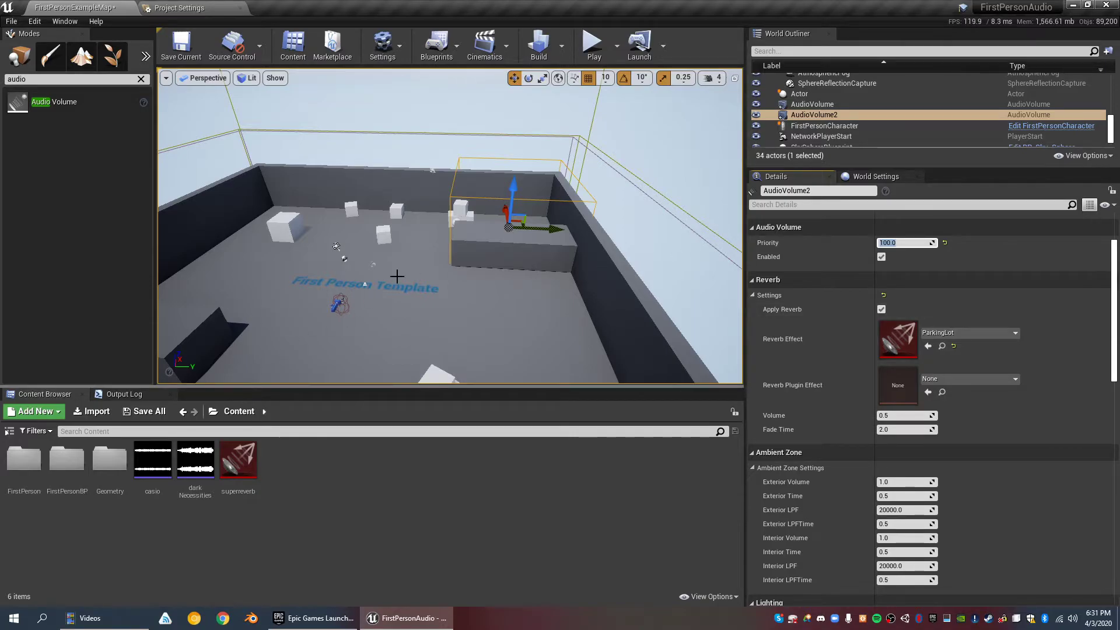
- Check the superreverb asset's parameters and assign superreverb as the reverb effect of the smaller audio volume
{"action": "double_click", "coordinate": [238, 459]}
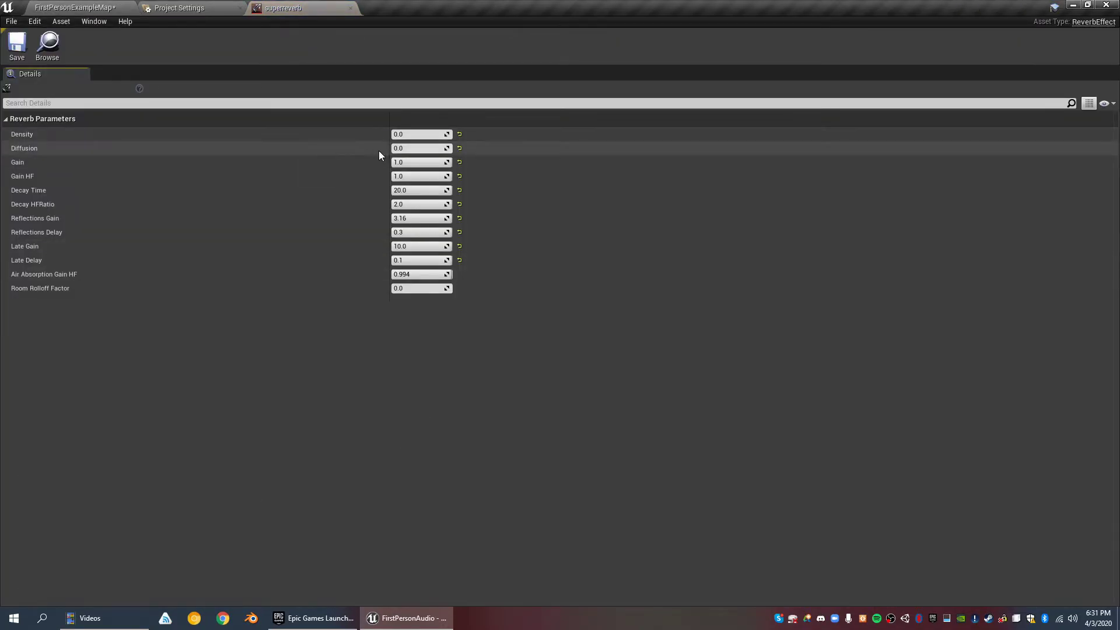
{"action": "left_click", "coordinate": [67, 8]}
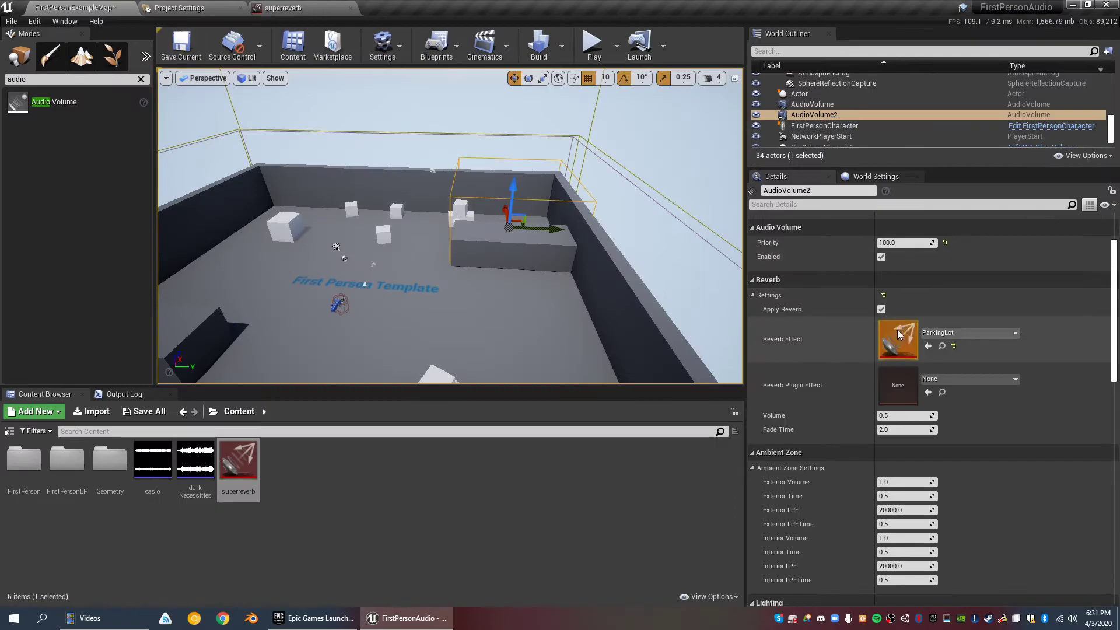
{"action": "left_click", "coordinate": [976, 338]}
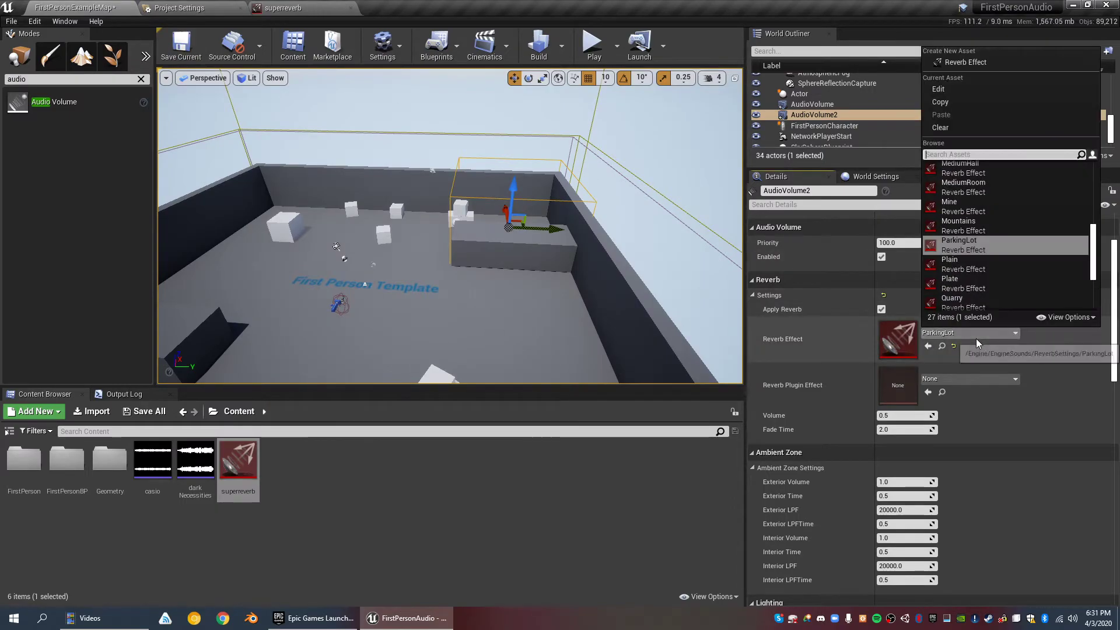
{"action": "left_click", "coordinate": [875, 22]}
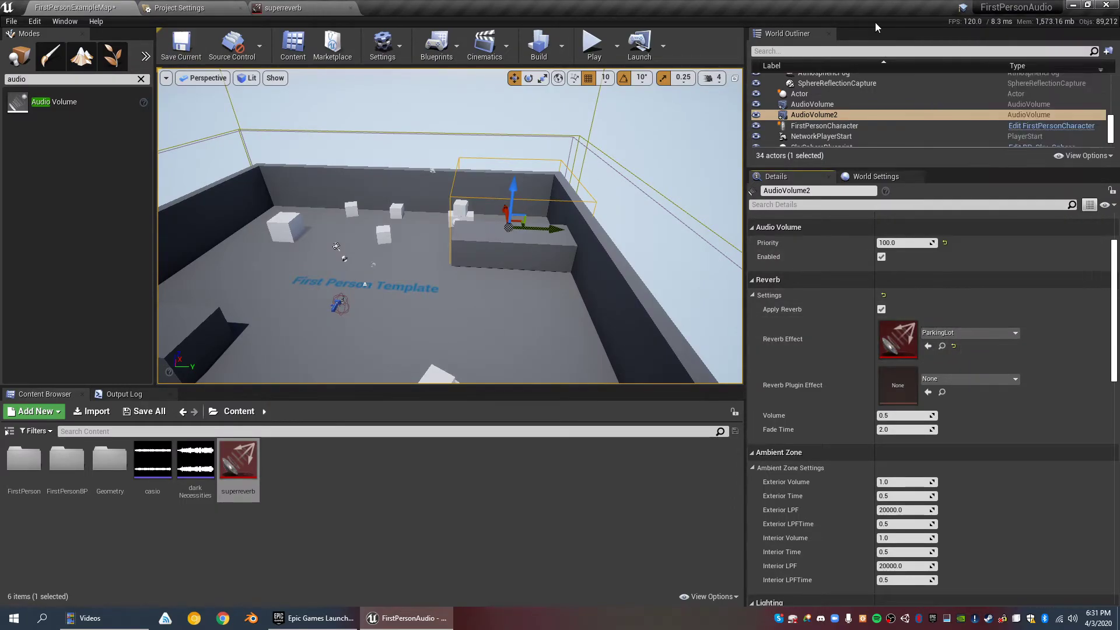
{"action": "left_click", "coordinate": [989, 331]}
{"action": "scroll", "coordinate": [1000, 271], "scroll_direction": "down", "scroll_amount": 2}
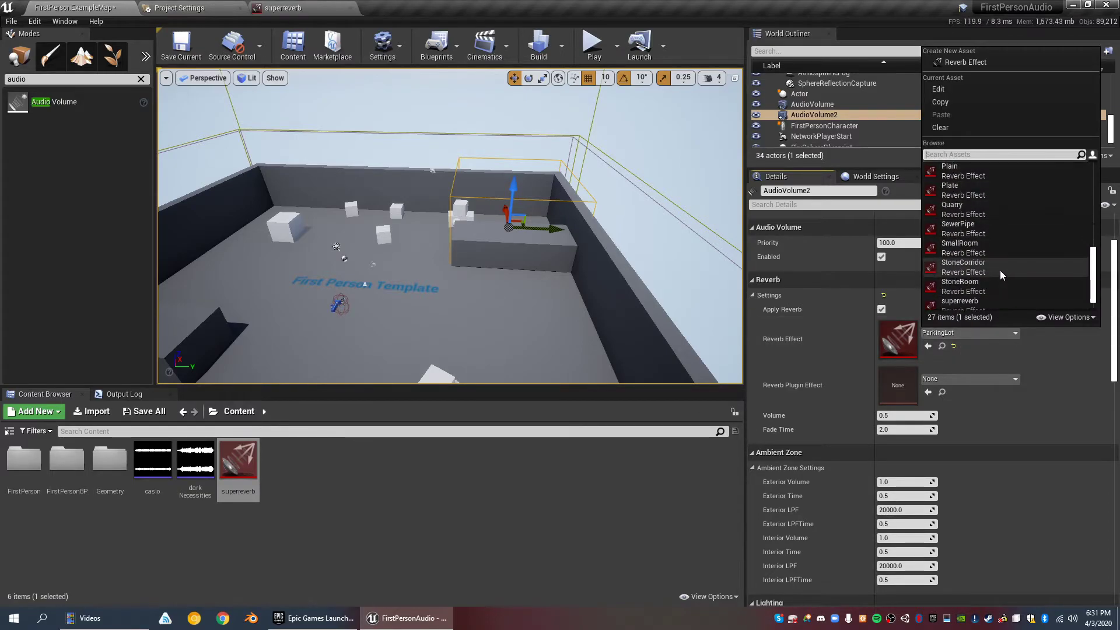
{"action": "left_click", "coordinate": [982, 302]}
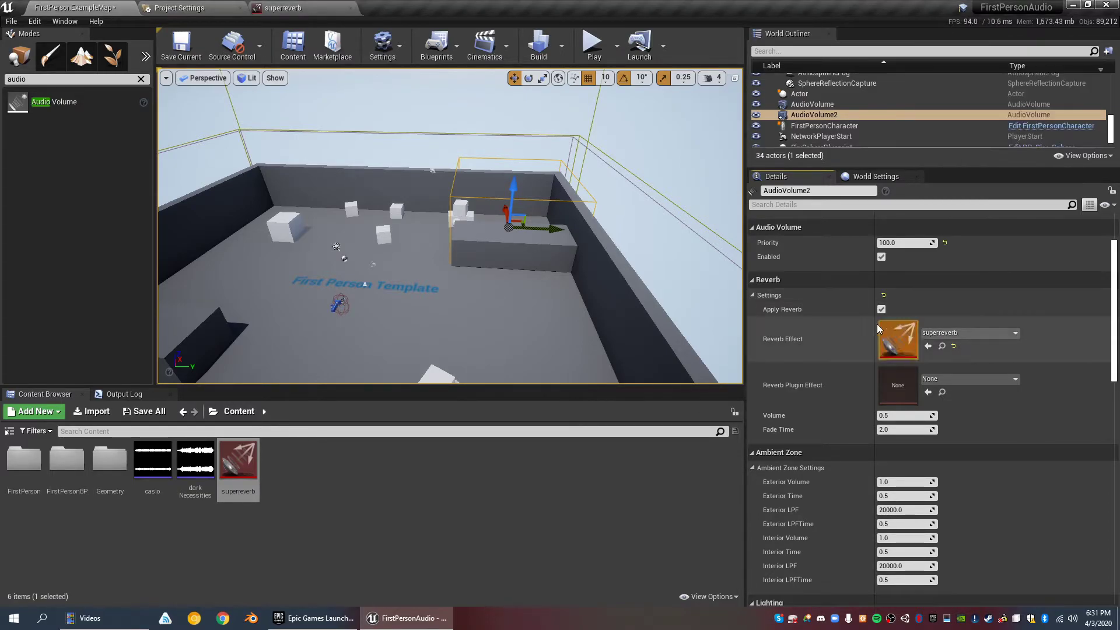
- Set the smaller audio volume's reverb fade time to 0 and its reverb volume to 1
{"action": "scroll", "coordinate": [655, 309], "scroll_direction": "up", "scroll_amount": 10}
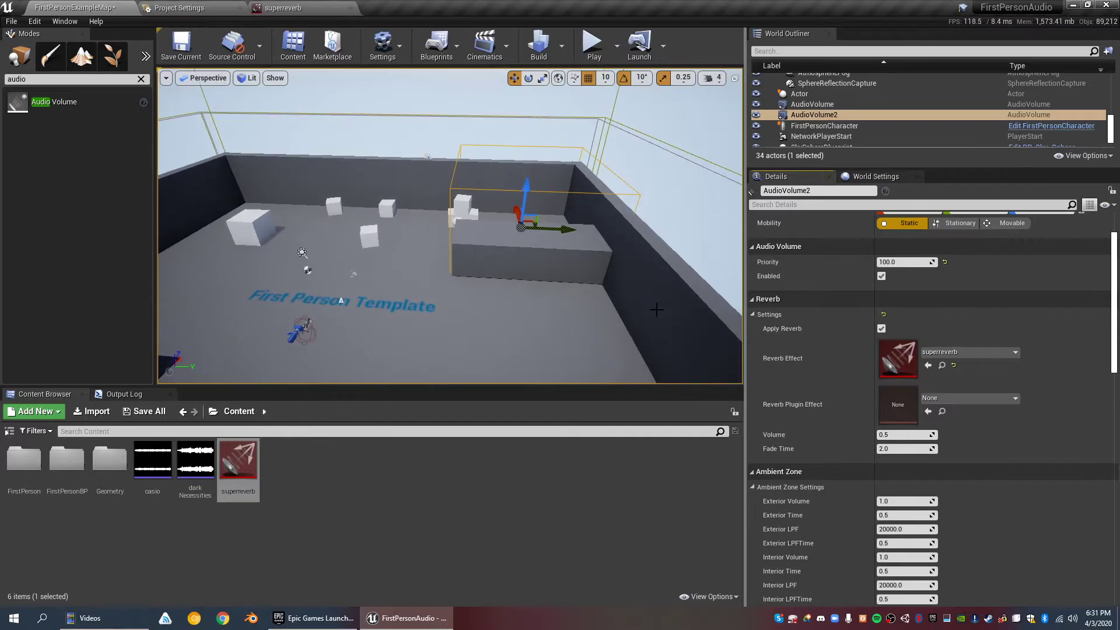
{"action": "right_click_drag", "start_coordinate": [655, 310], "coordinate": [688, 295]}
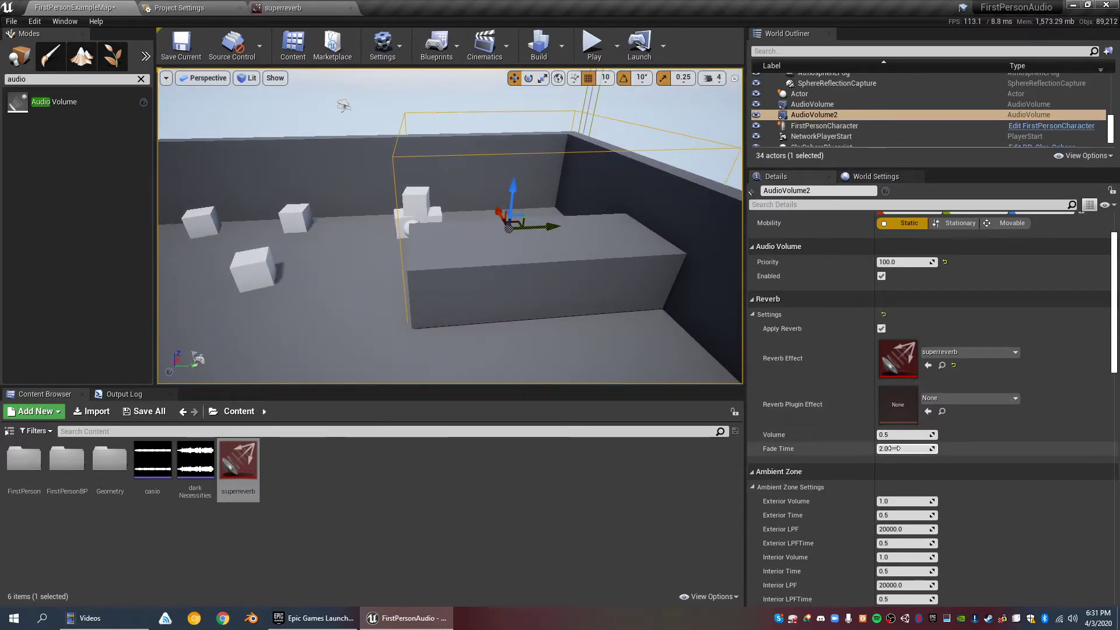
{"action": "left_click_drag", "start_coordinate": [890, 450], "coordinate": [877, 449]}
{"action": "scroll", "coordinate": [282, 247], "scroll_direction": "down", "scroll_amount": 5}
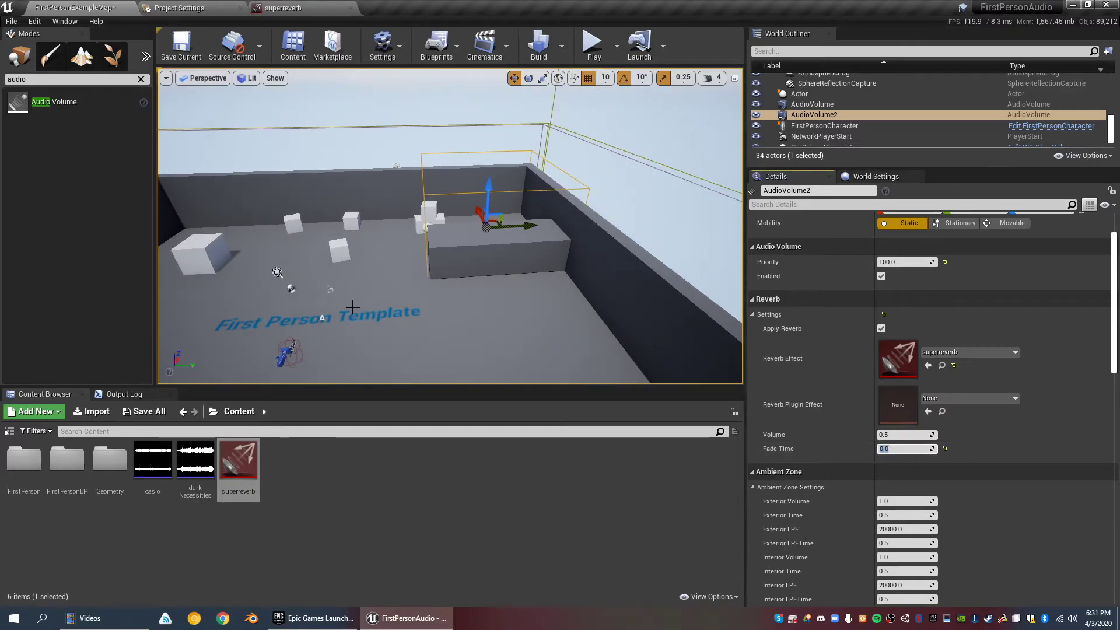
{"action": "left_click", "coordinate": [898, 435]}
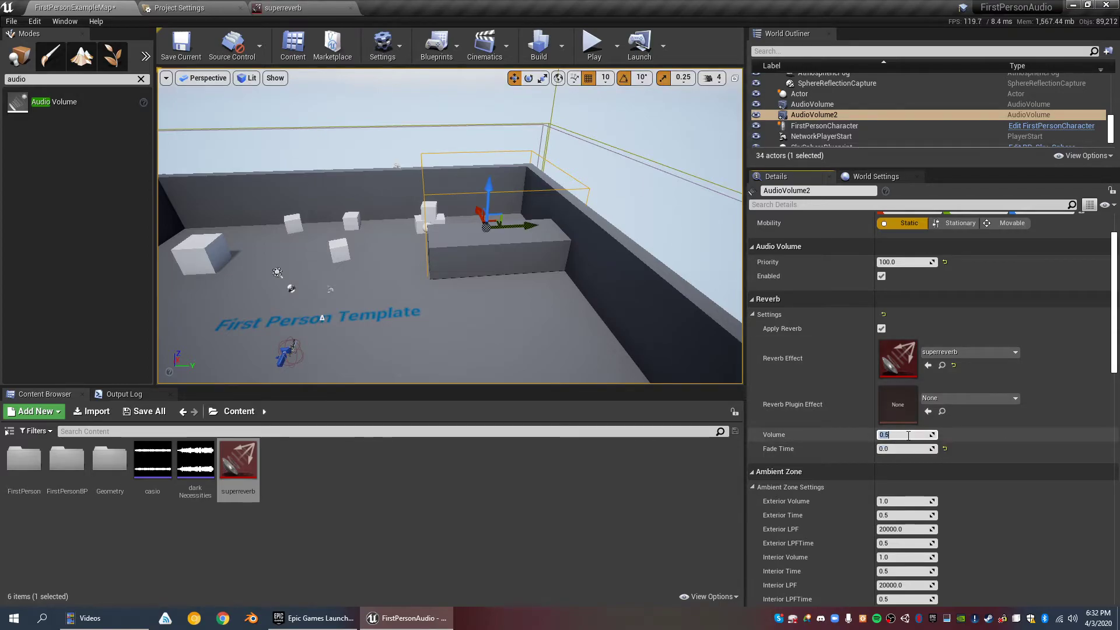
{"action": "type", "text": "1"}
{"action": "key", "text": "Return"}
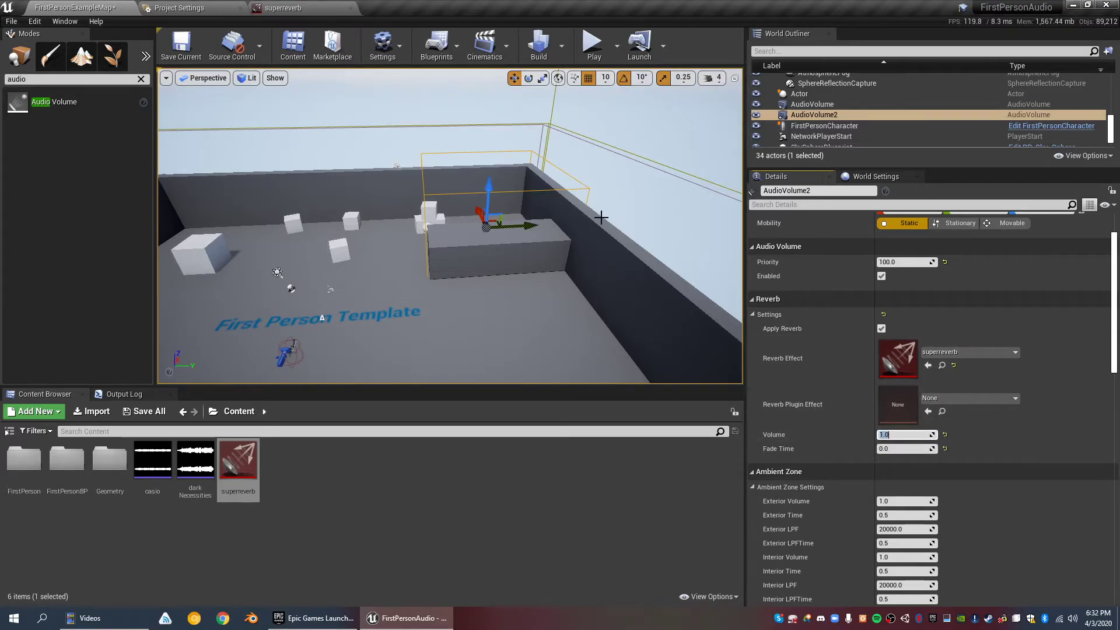
- Play the level and walk into the smaller audio volume behind the large dark block to hear its reverb
{"action": "scroll", "coordinate": [942, 410], "scroll_direction": "down", "scroll_amount": 5}
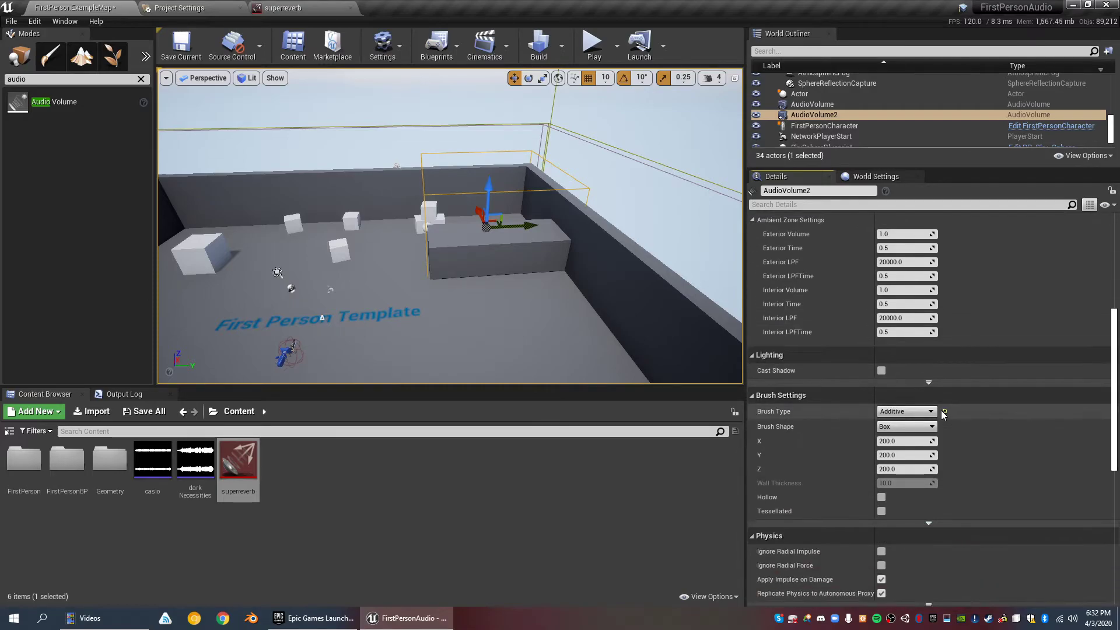
{"action": "scroll", "coordinate": [944, 413], "scroll_direction": "up", "scroll_amount": 5}
{"action": "scroll", "coordinate": [492, 152], "scroll_direction": "up", "scroll_amount": 3}
{"action": "scroll", "coordinate": [493, 151], "scroll_direction": "down", "scroll_amount": 4}
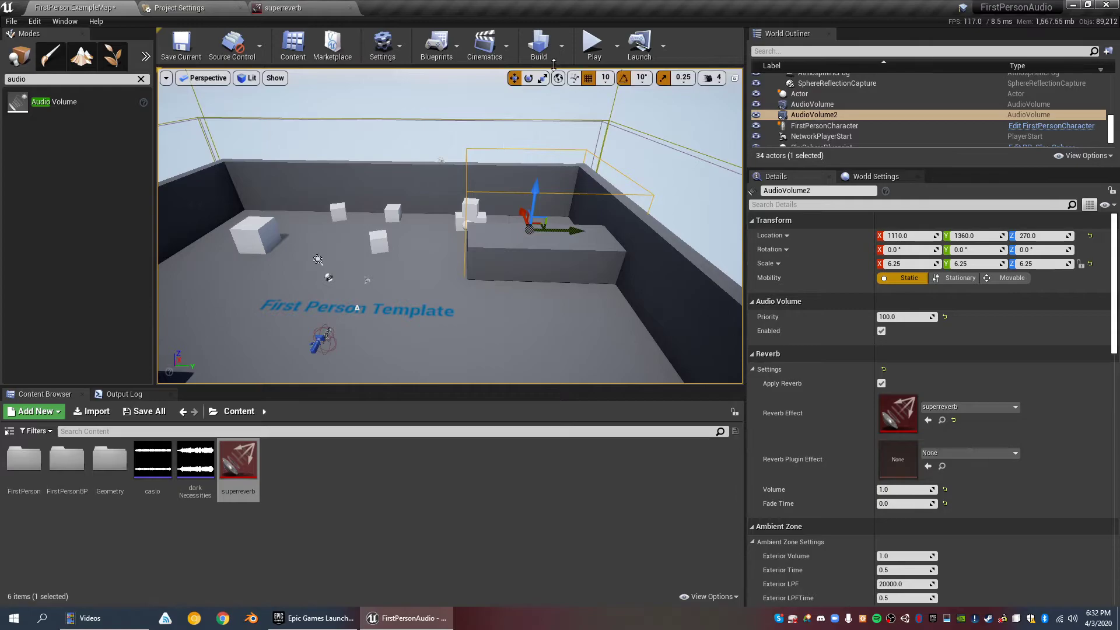
{"action": "left_click", "coordinate": [593, 51]}
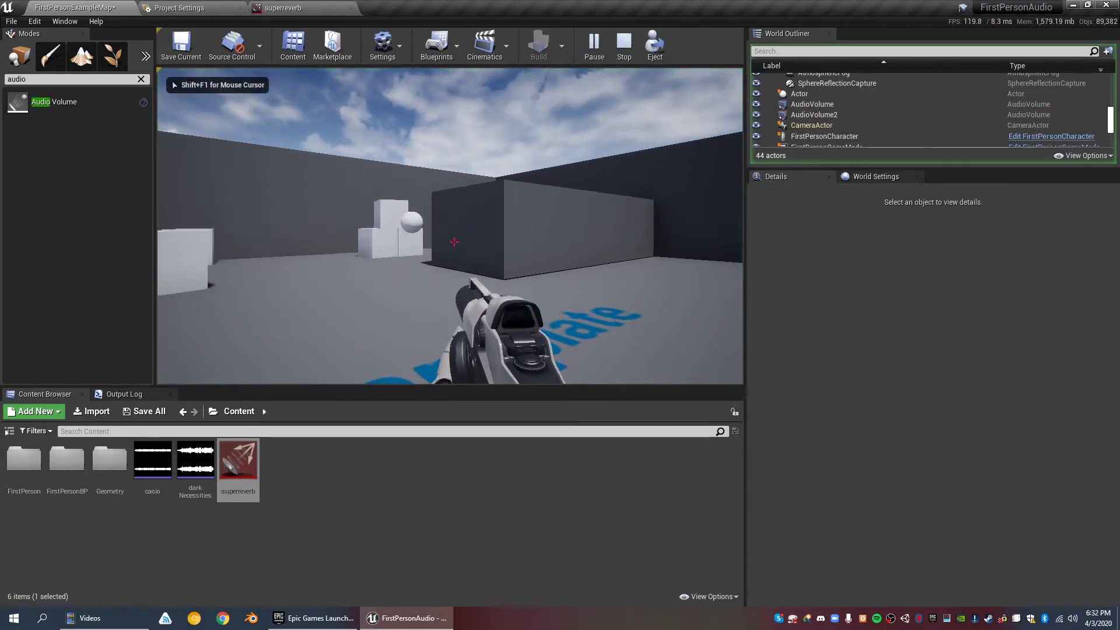
{"action": "key", "text": "s"}
{"action": "key", "text": "w"}
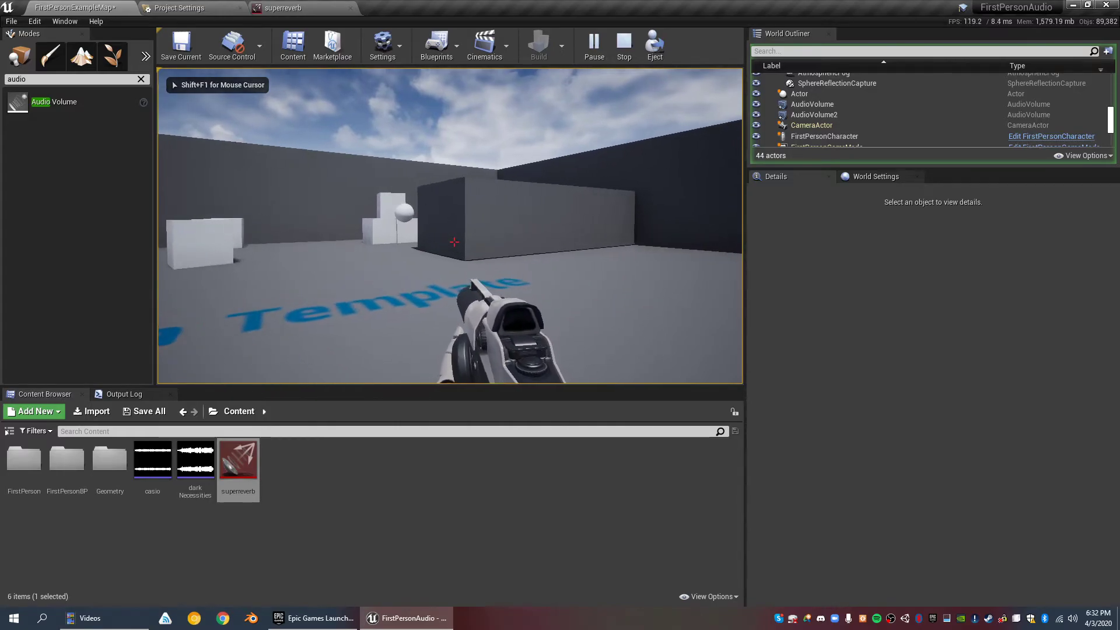
{"action": "key", "text": "a"}
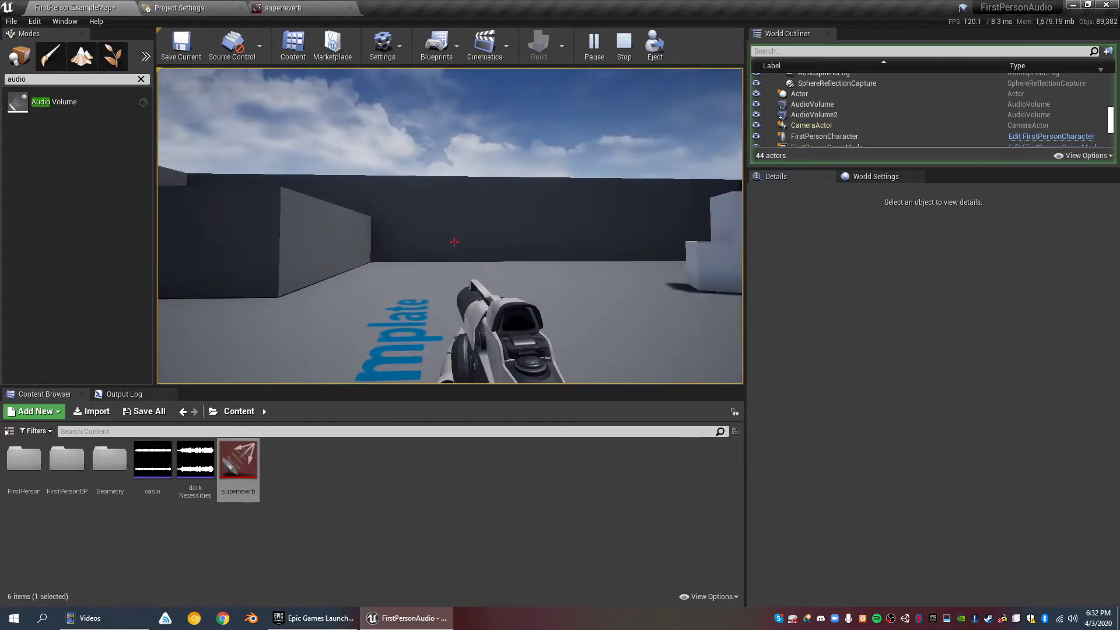
{"action": "key", "text": "w"}
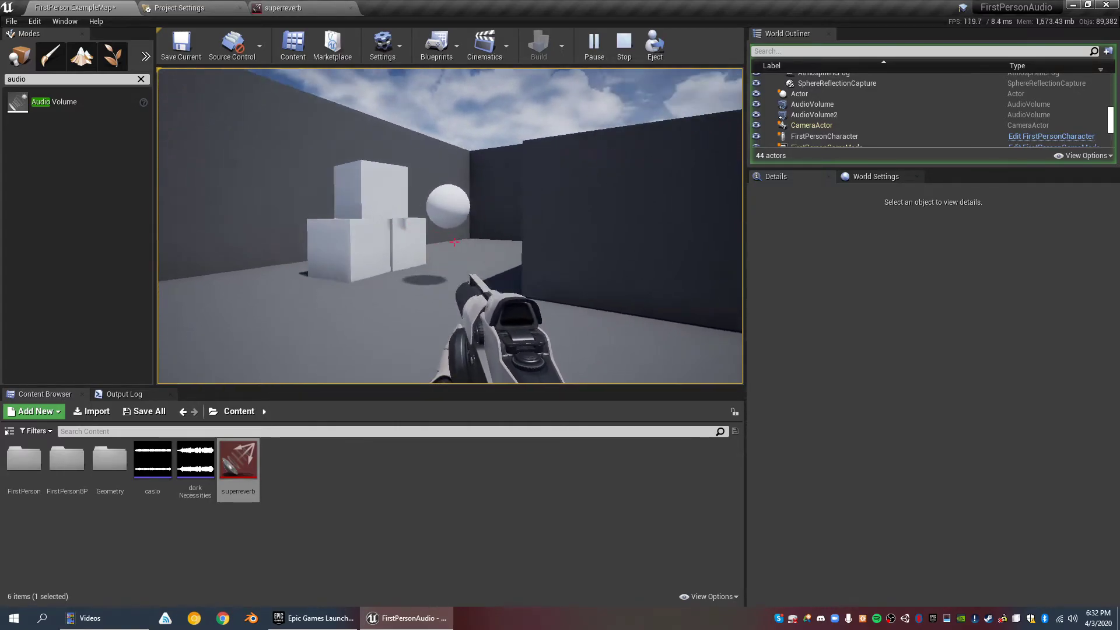
{"action": "key", "text": "w"}
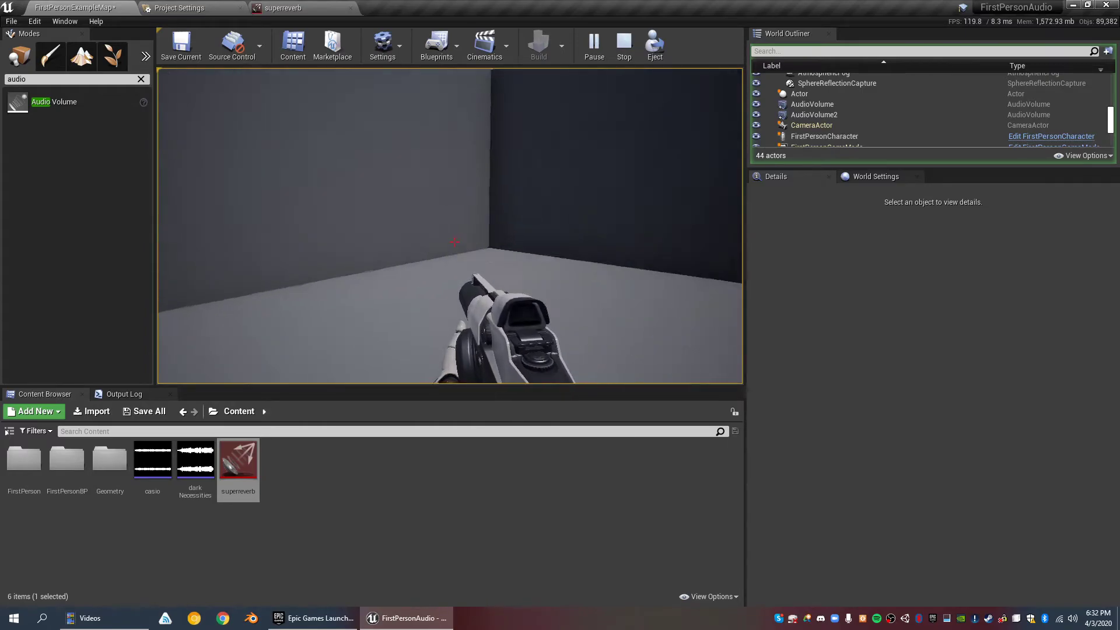
{"action": "key", "text": "d"}
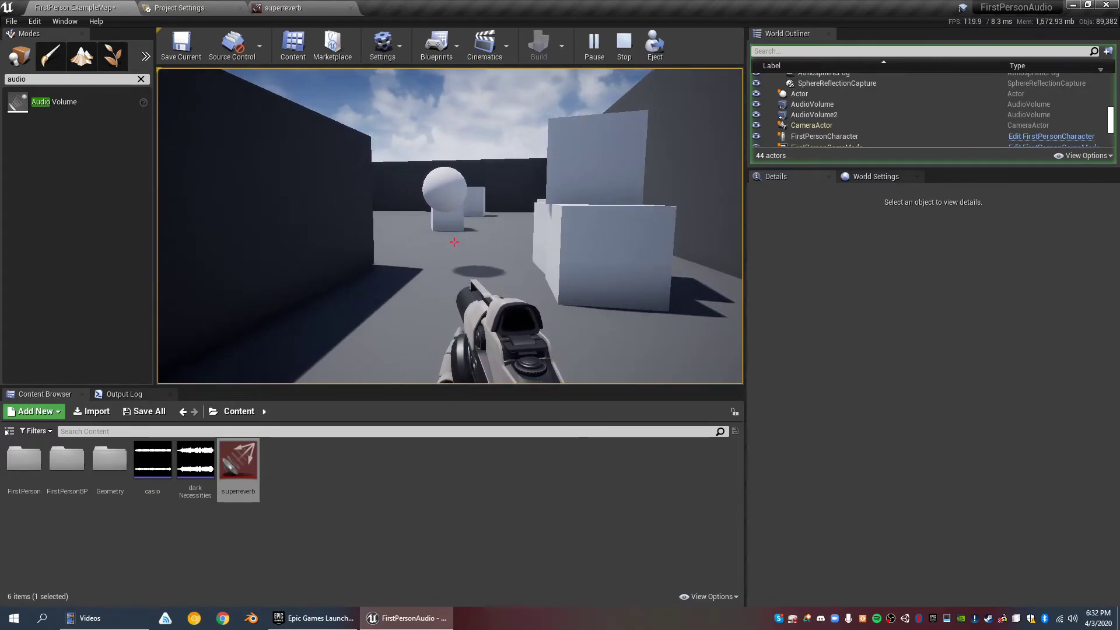
- Walk in and out of the corner audio volume and around the arena to compare the reverbs, and end the play test
{"action": "key", "text": "s"}
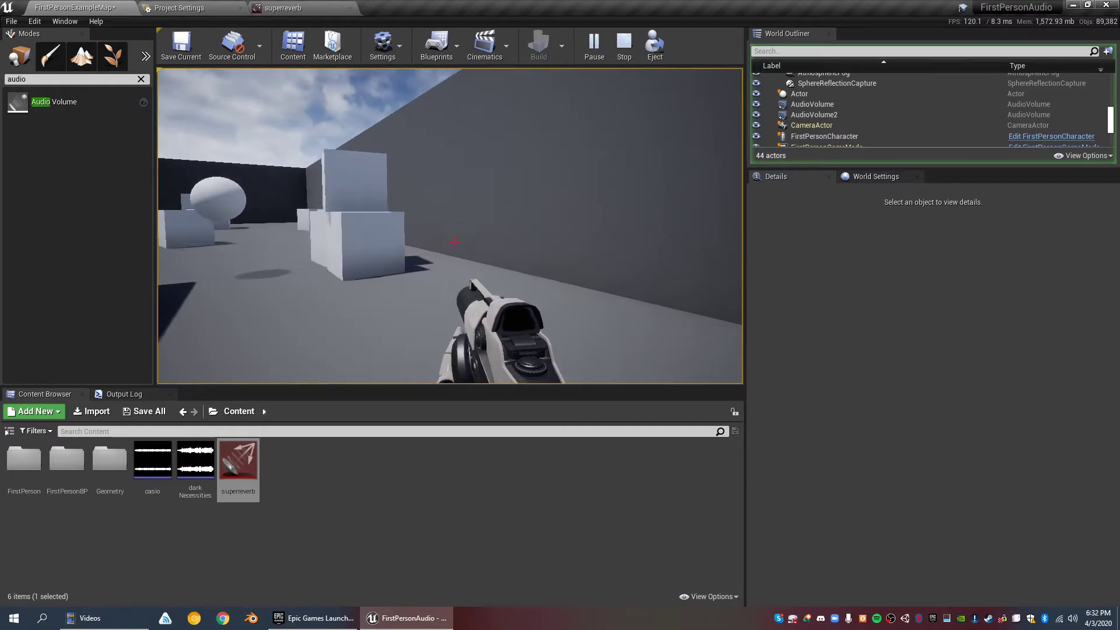
{"action": "key", "text": "w"}
{"action": "key", "text": "s"}
{"action": "key", "text": "w"}
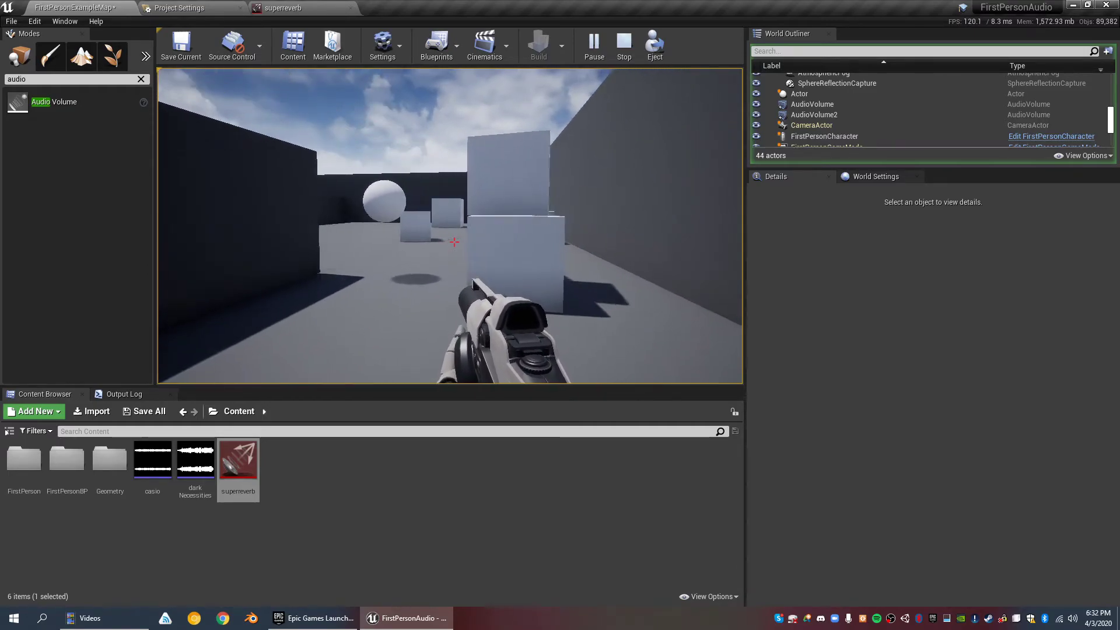
{"action": "key", "text": "w"}
{"action": "key", "text": "s"}
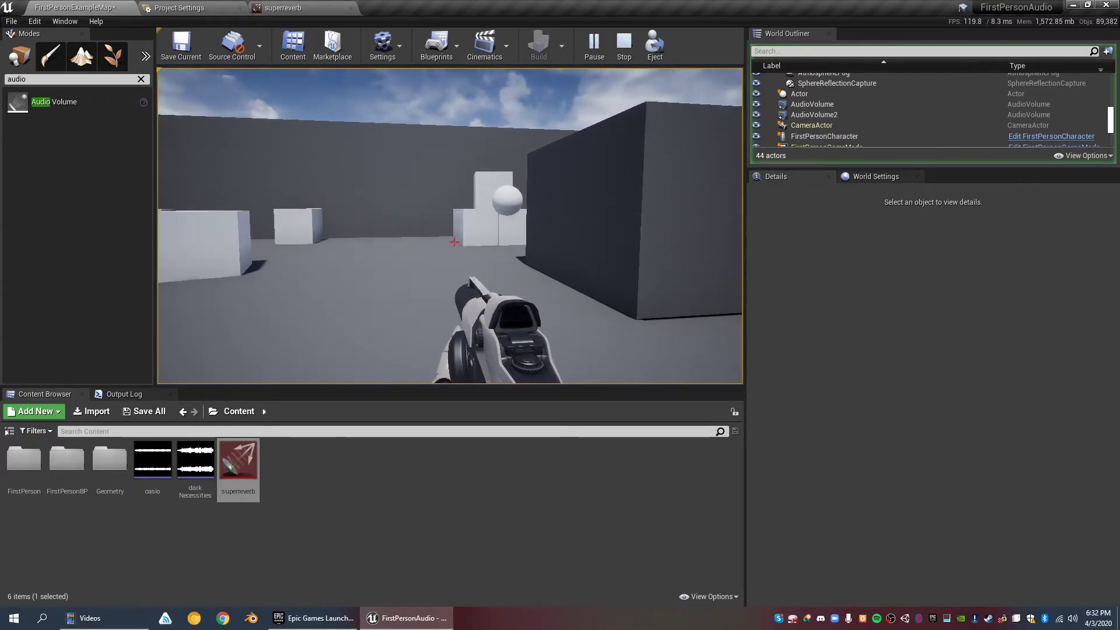
{"action": "key", "text": "w"}
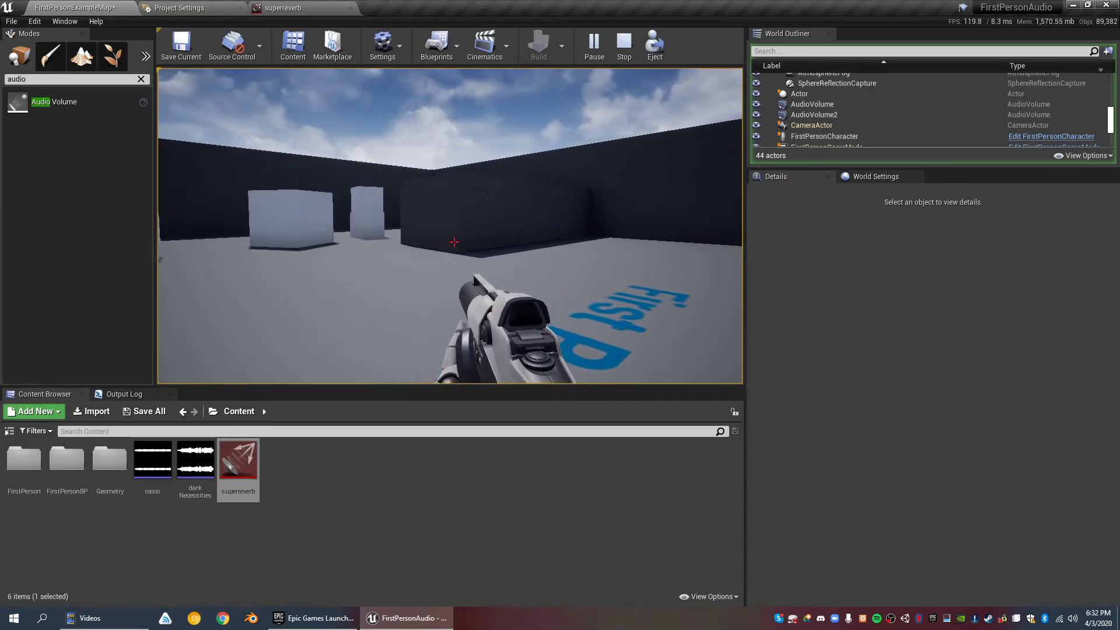
{"action": "key", "text": "w"}
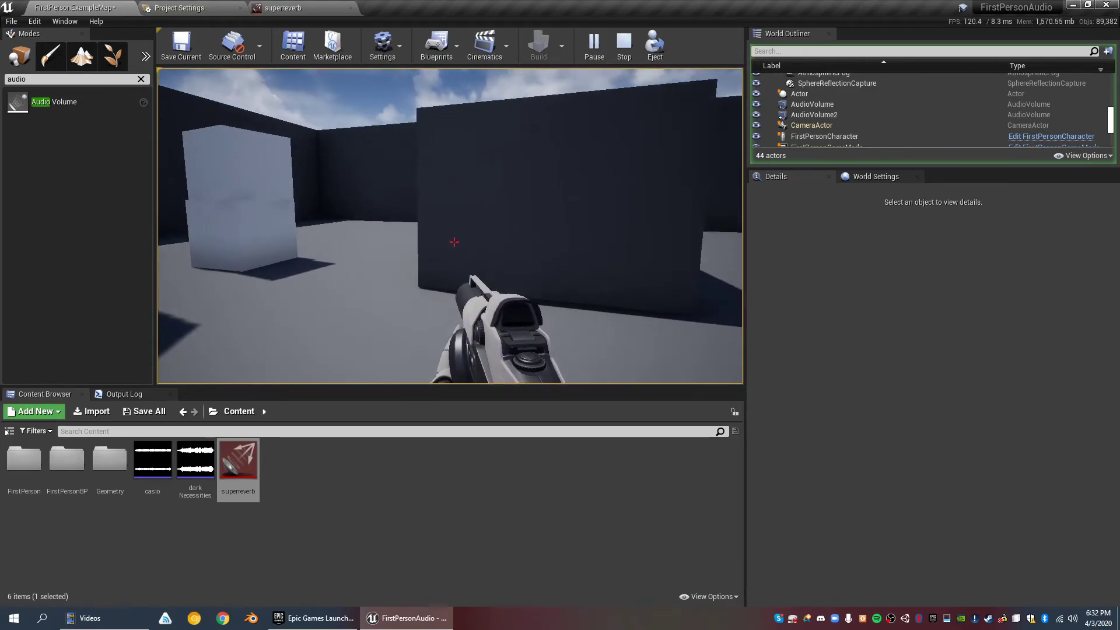
{"action": "key", "text": "w"}
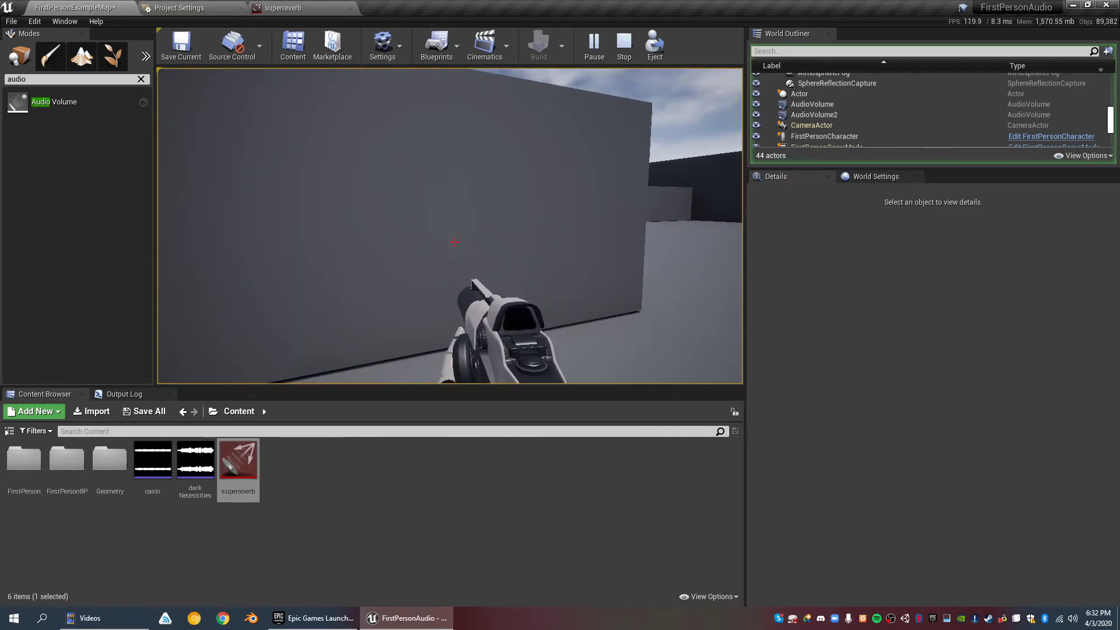
{"action": "key", "text": "Escape"}
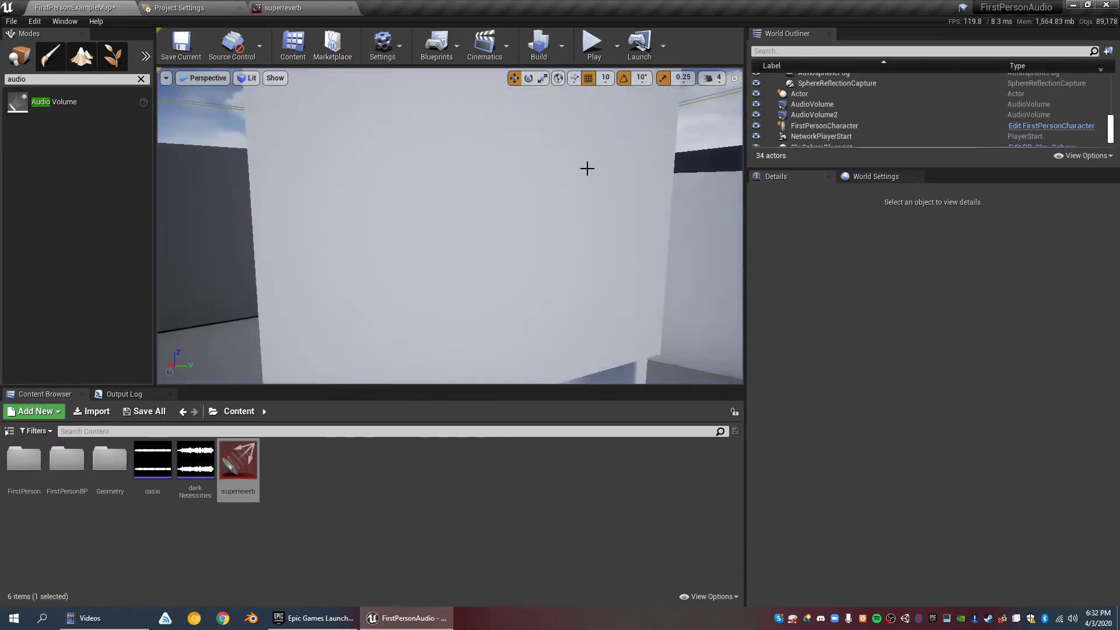
- Examine from above how the smaller audio volume around the dark block overlaps the arena-wide volume
{"action": "scroll", "coordinate": [587, 169], "scroll_direction": "down", "scroll_amount": 15}
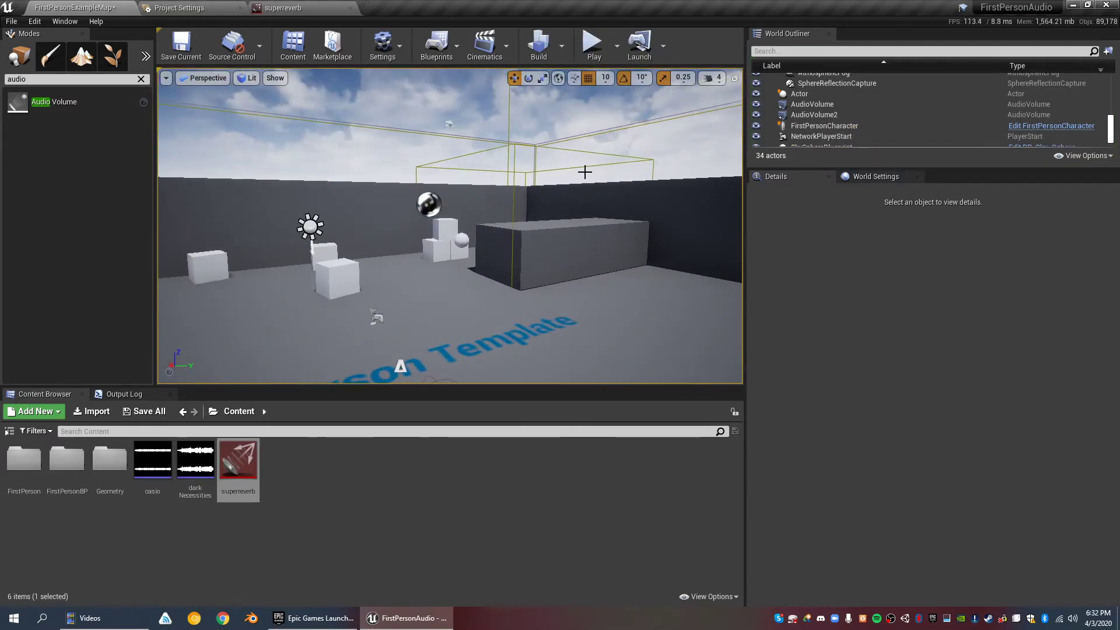
{"action": "right_click_drag", "start_coordinate": [584, 174], "coordinate": [525, 247]}
{"action": "key", "text": "w"}
{"action": "key", "text": "s"}
{"action": "scroll", "coordinate": [528, 240], "scroll_direction": "down", "scroll_amount": 5}
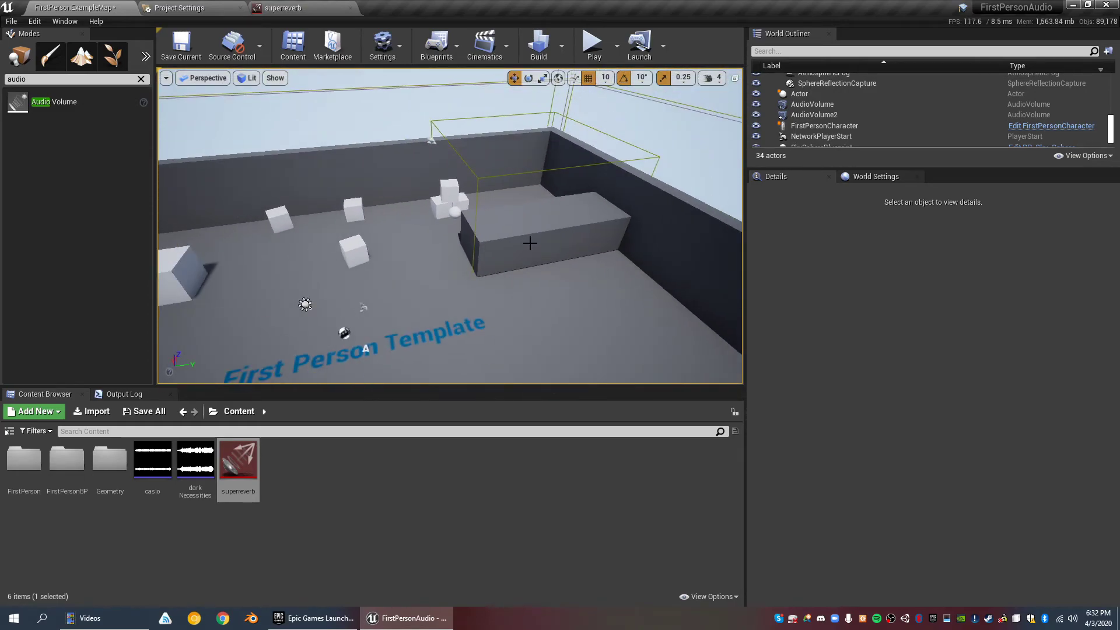
{"action": "scroll", "coordinate": [500, 232], "scroll_direction": "up", "scroll_amount": 6}
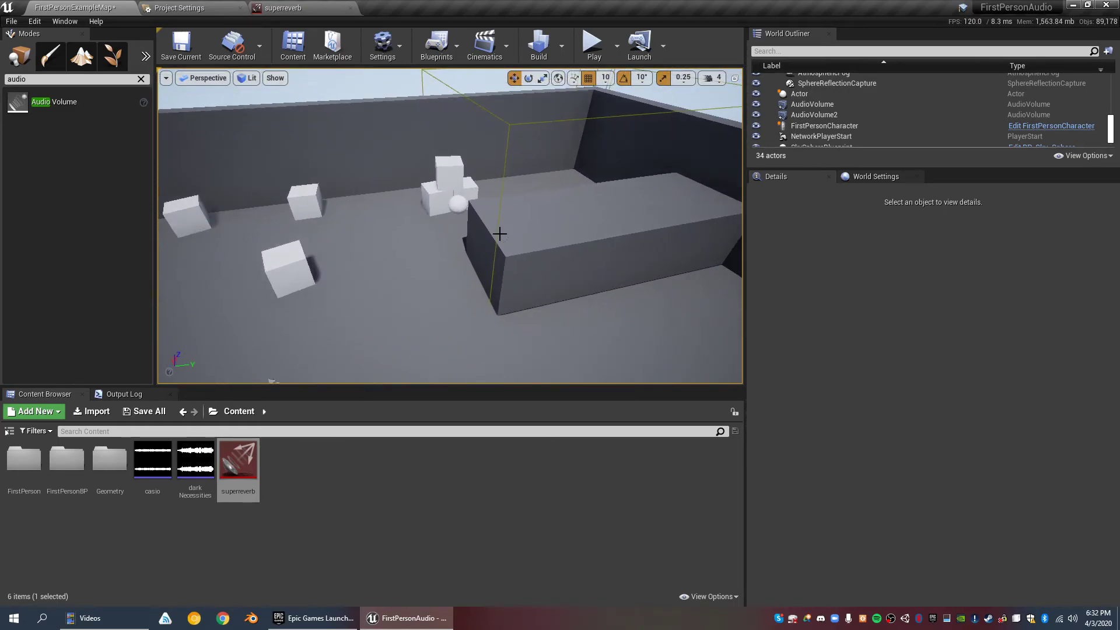
{"action": "scroll", "coordinate": [499, 234], "scroll_direction": "down", "scroll_amount": 3}
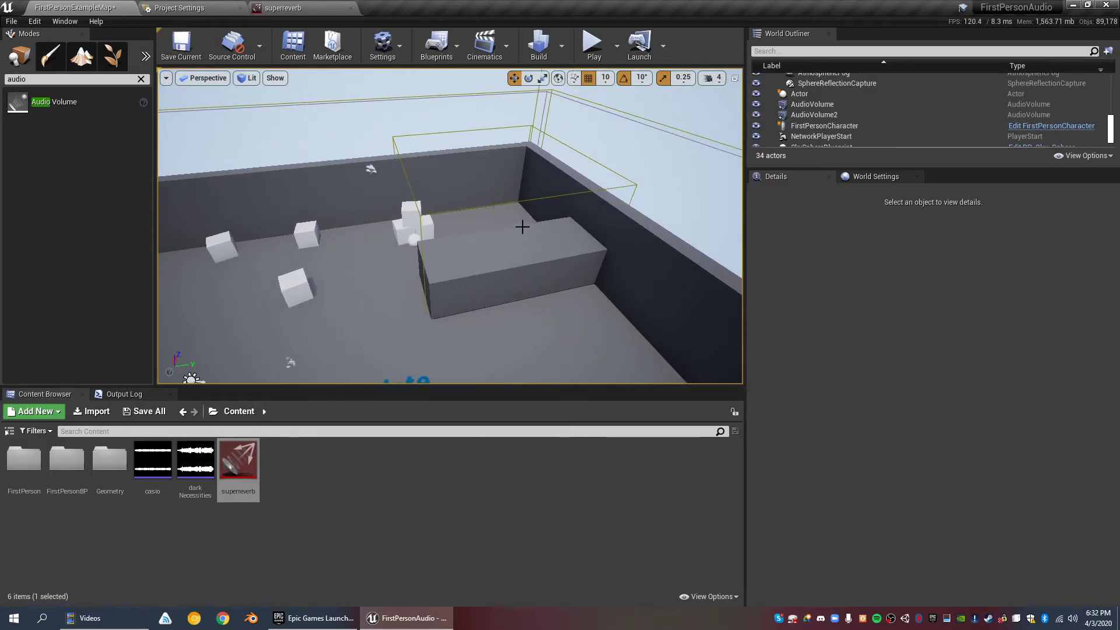
{"action": "right_click_drag", "start_coordinate": [513, 223], "coordinate": [437, 263]}
{"action": "scroll", "coordinate": [513, 223], "scroll_direction": "down", "scroll_amount": 5}
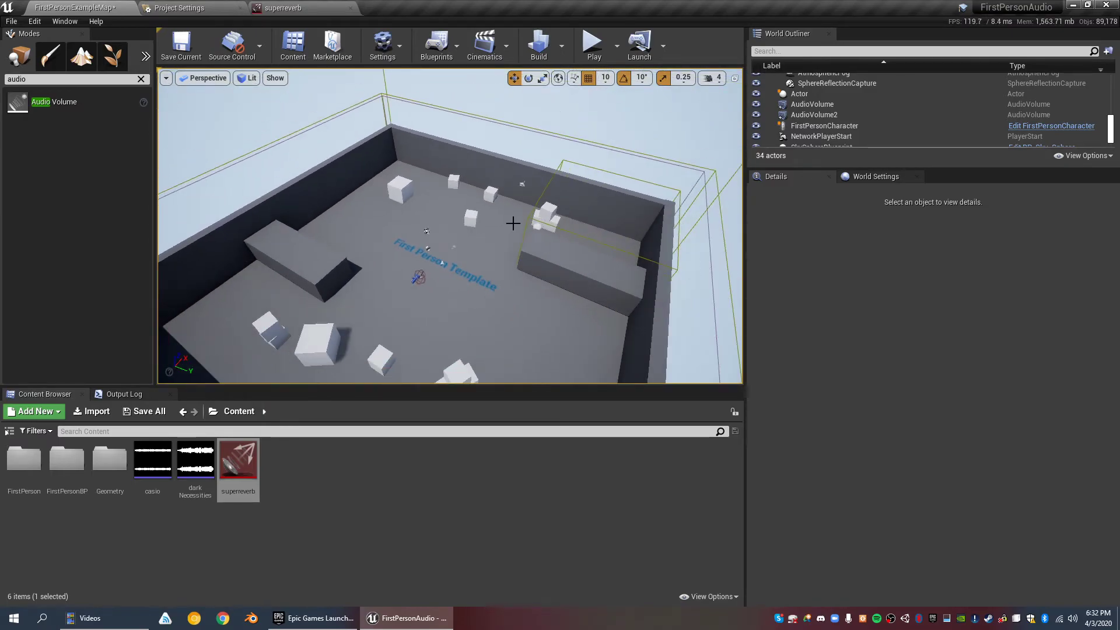
{"action": "right_click_drag", "start_coordinate": [409, 109], "coordinate": [382, 146]}
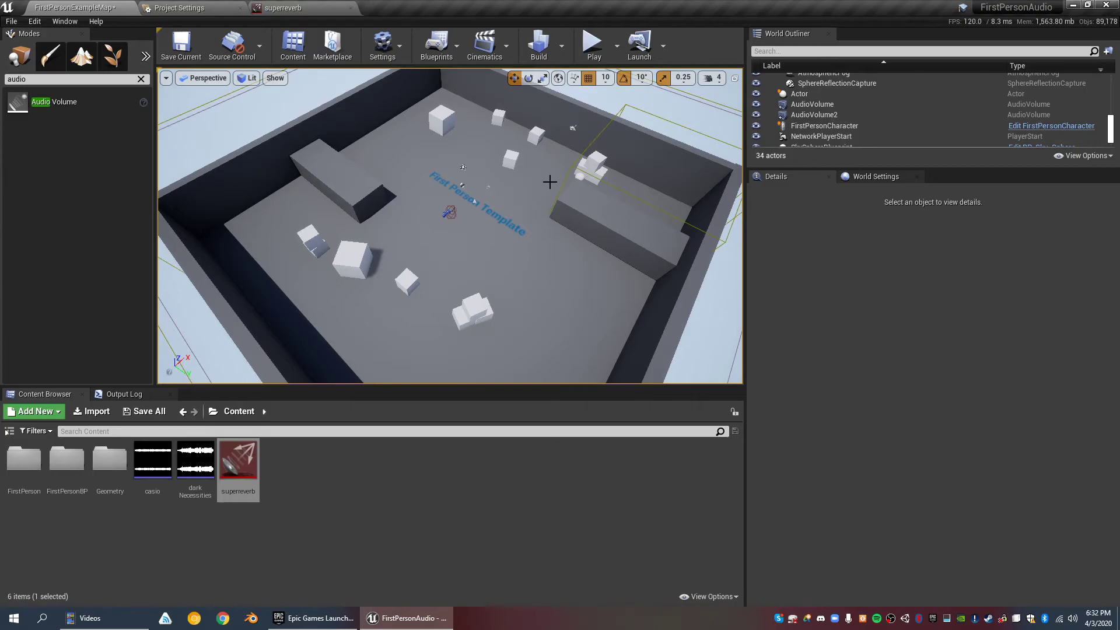
{"action": "right_click_drag", "start_coordinate": [550, 182], "coordinate": [594, 158]}
{"action": "scroll", "coordinate": [532, 204], "scroll_direction": "up", "scroll_amount": 4}
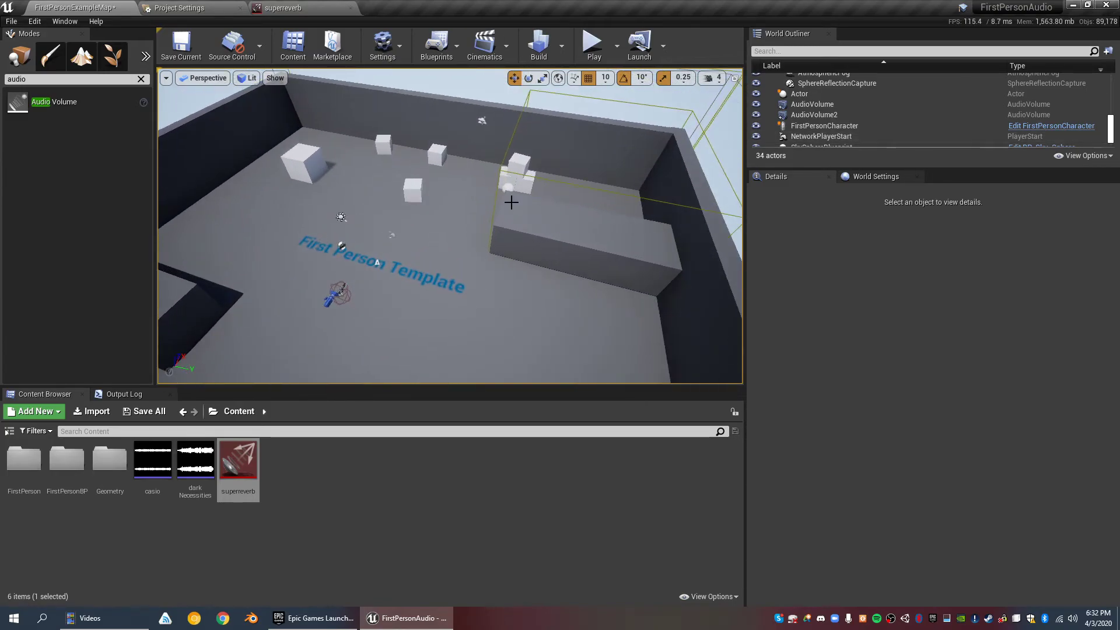
- Select the smaller audio volume and inspect its extent around the dark block and its reverb settings
{"action": "left_click", "coordinate": [829, 115]}
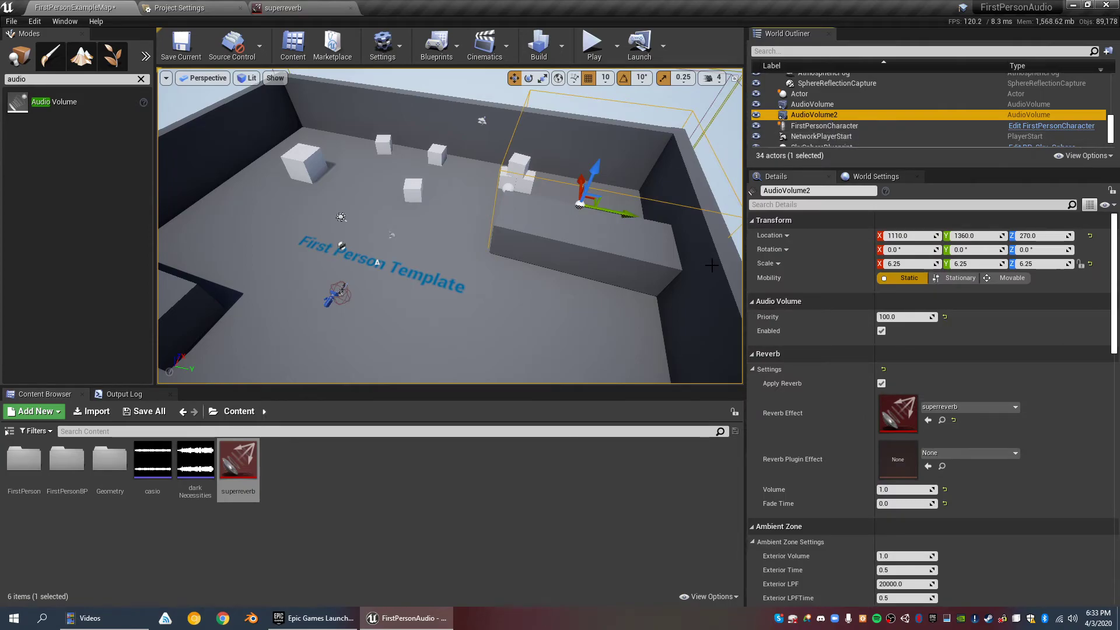
{"action": "key", "text": "a"}
{"action": "right_click_drag", "start_coordinate": [542, 190], "coordinate": [541, 190]}
{"action": "key", "text": "s"}
{"action": "key", "text": "w"}
{"action": "key", "text": "a"}
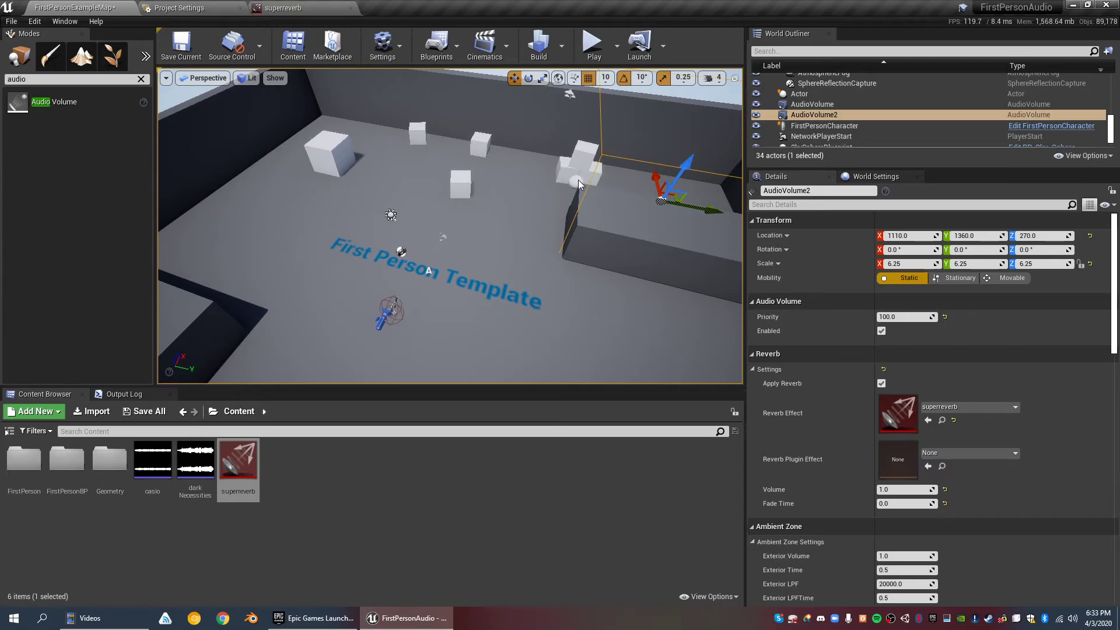
- Add the sound-emitting sphere actor to the selection and duplicate it together with the smaller audio volume
{"action": "left_click", "coordinate": [578, 183], "text": "ctrl"}
{"action": "scroll", "coordinate": [579, 185], "scroll_direction": "down", "scroll_amount": 5}
{"action": "key", "text": "ctrl+w"}
{"action": "scroll", "coordinate": [594, 205], "scroll_direction": "down", "scroll_amount": 1}
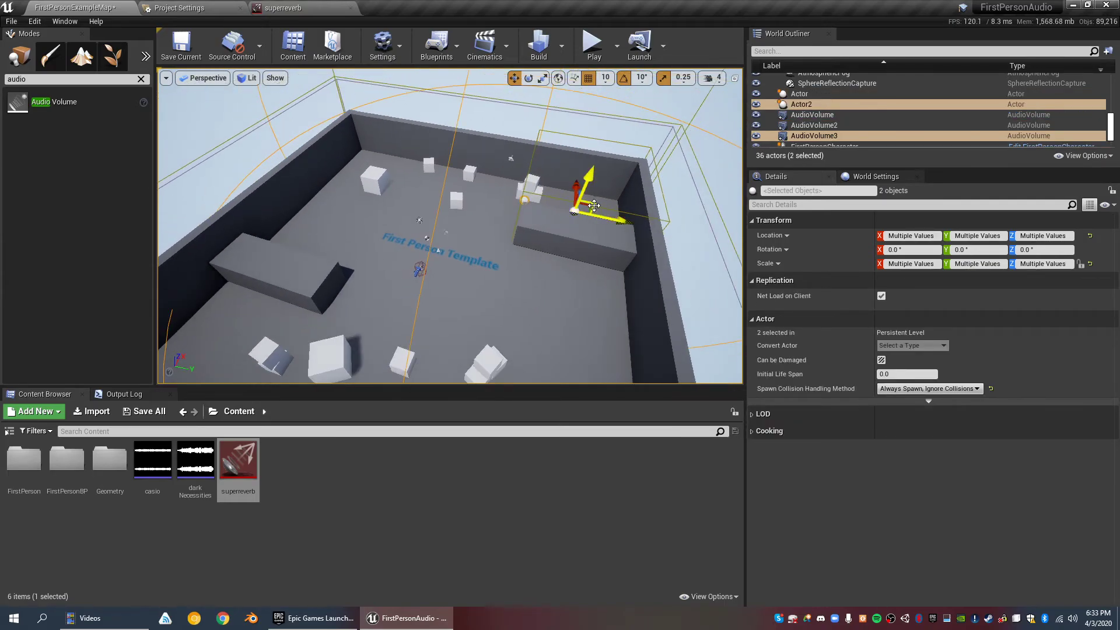
- Rotate the duplicated sphere and audio volume 180° about the vertical axis and move them around the dark block in the opposite corner
{"action": "right_click_drag", "start_coordinate": [574, 298], "coordinate": [612, 278]}
{"action": "left_click_drag", "start_coordinate": [483, 288], "coordinate": [474, 304]}
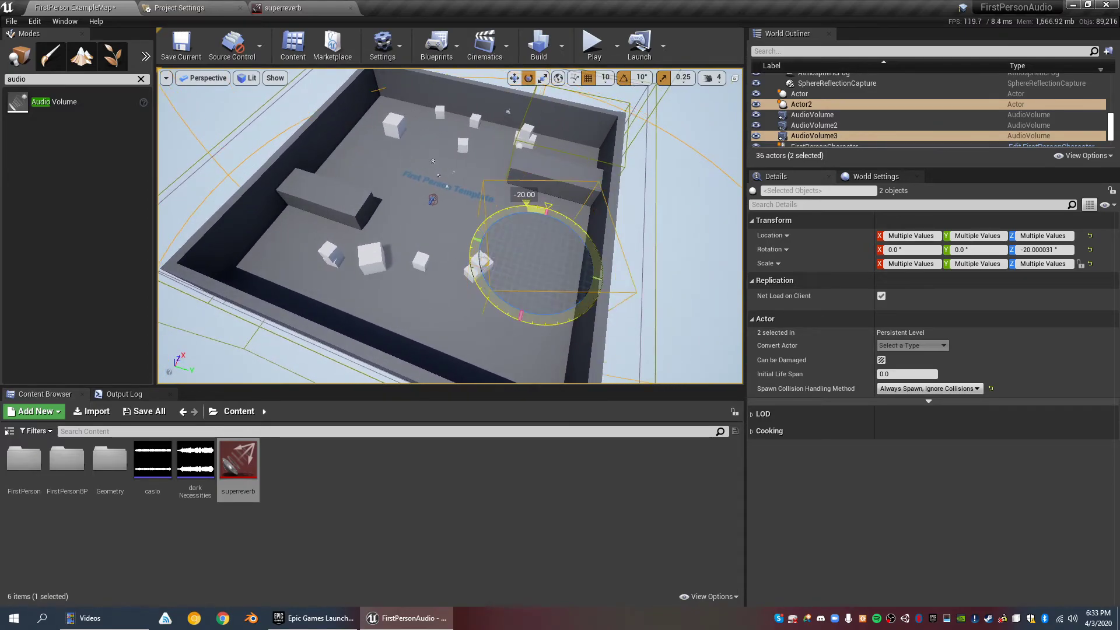
{"action": "left_click_drag", "start_coordinate": [468, 246], "coordinate": [499, 280]}
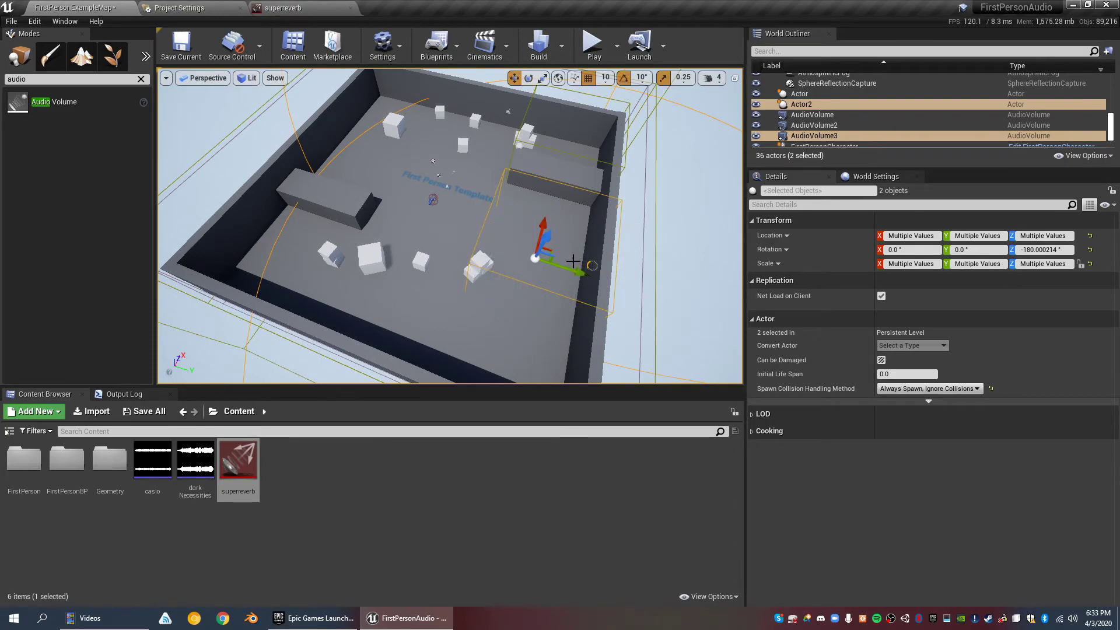
{"action": "left_click_drag", "start_coordinate": [342, 238], "coordinate": [345, 238]}
{"action": "middle_click_drag", "start_coordinate": [476, 138], "coordinate": [350, 146]}
{"action": "scroll", "coordinate": [476, 138], "scroll_direction": "up", "scroll_amount": 3}
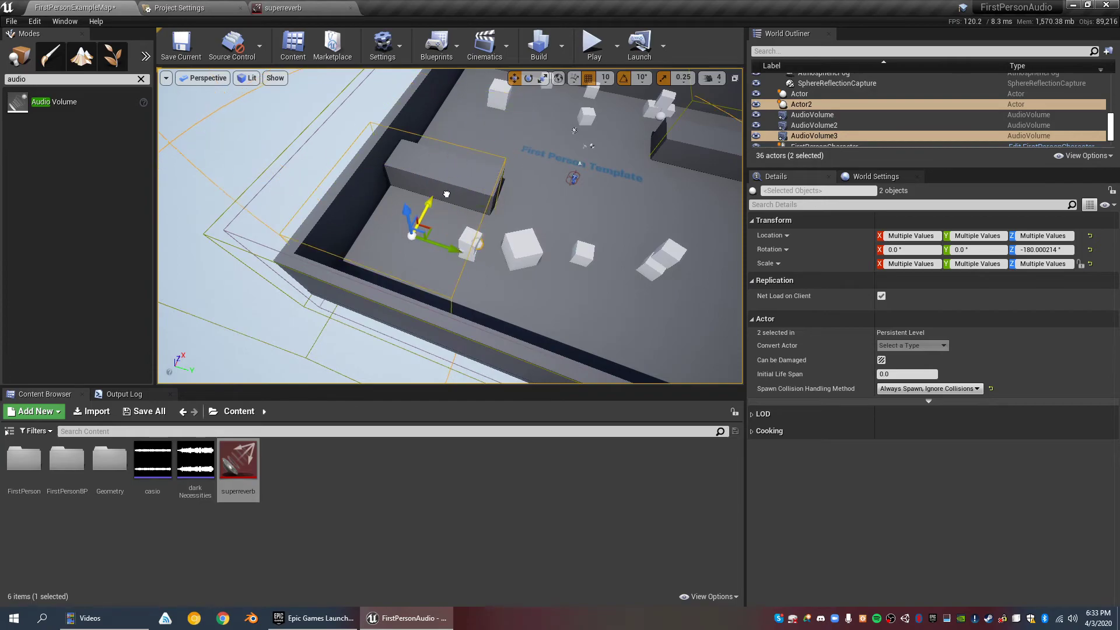
- Move the duplicated sphere clear of the white boxes to about X -1180, Y -840 and set its audio component's sound to darkNecessities
{"action": "scroll", "coordinate": [540, 185], "scroll_direction": "up", "scroll_amount": 4}
{"action": "right_click_drag", "start_coordinate": [455, 240], "coordinate": [403, 241]}
{"action": "left_click", "coordinate": [411, 327]}
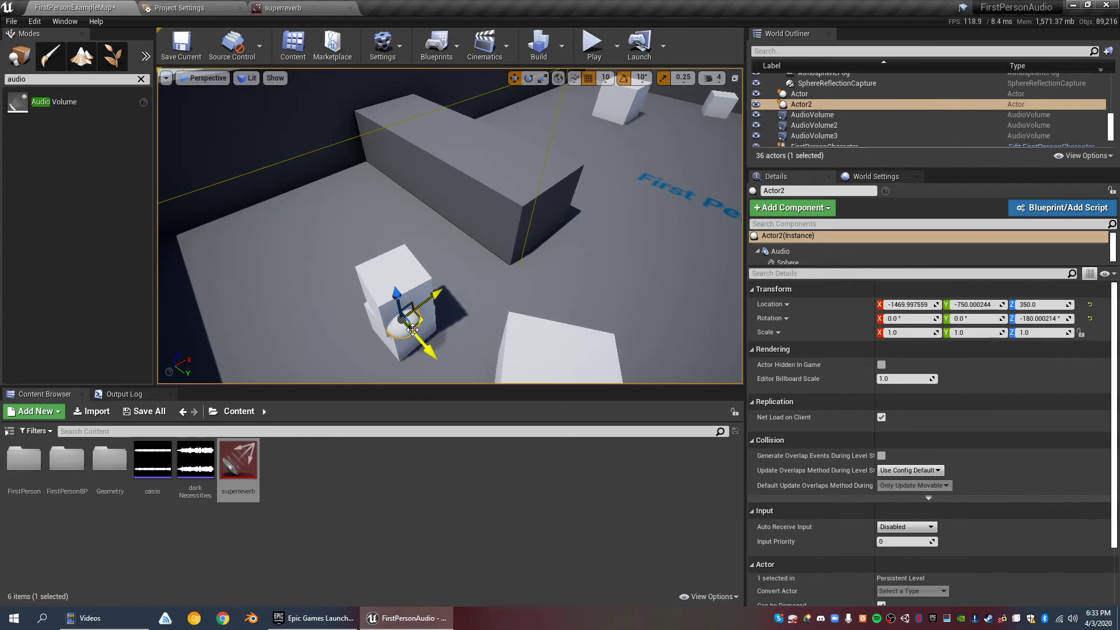
{"action": "left_click_drag", "start_coordinate": [467, 301], "coordinate": [485, 278]}
{"action": "right_click_drag", "start_coordinate": [551, 243], "coordinate": [636, 243]}
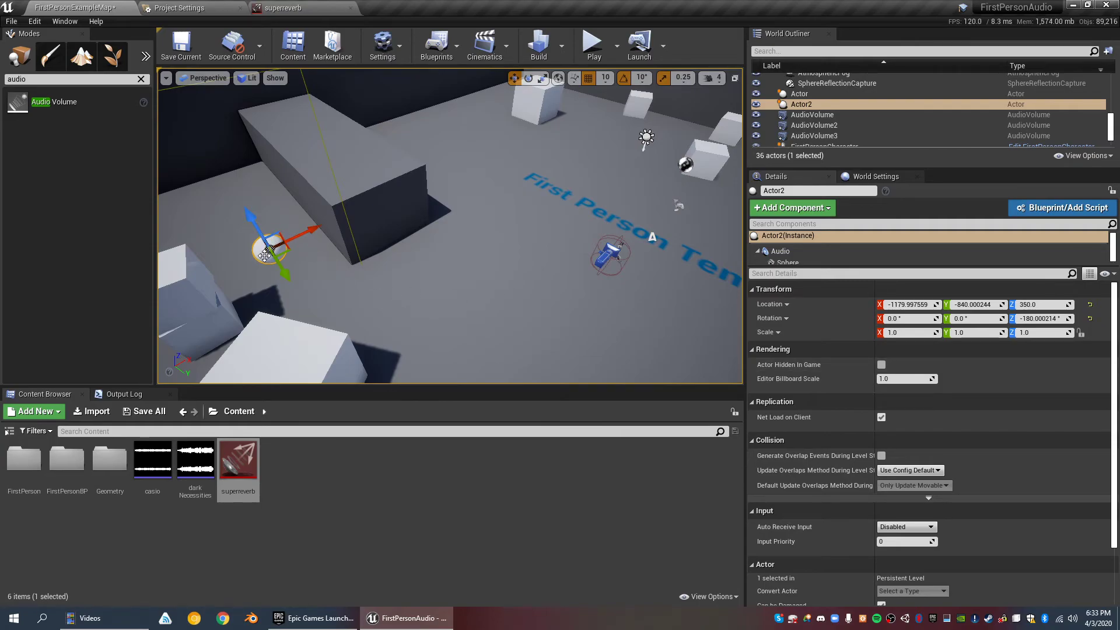
{"action": "left_click", "coordinate": [813, 252]}
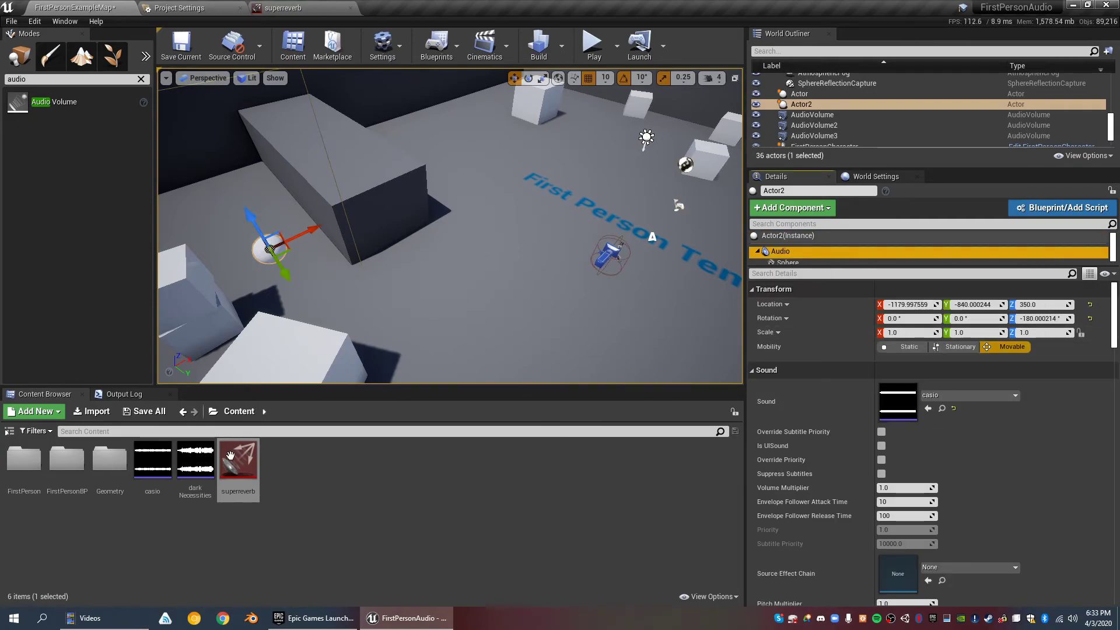
{"action": "left_click_drag", "start_coordinate": [193, 466], "coordinate": [917, 400]}
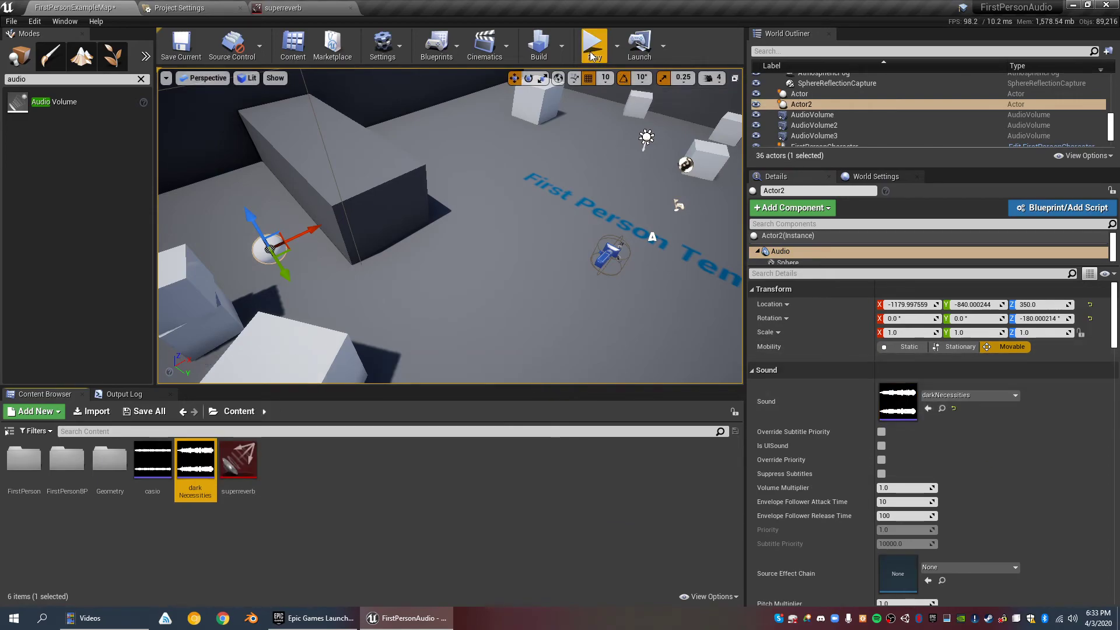
- Play the level and walk past the dark block to the white boxes to hear the duplicated sphere's darkNecessities sound
{"action": "left_click", "coordinate": [594, 44]}
{"action": "left_click", "coordinate": [607, 154]}
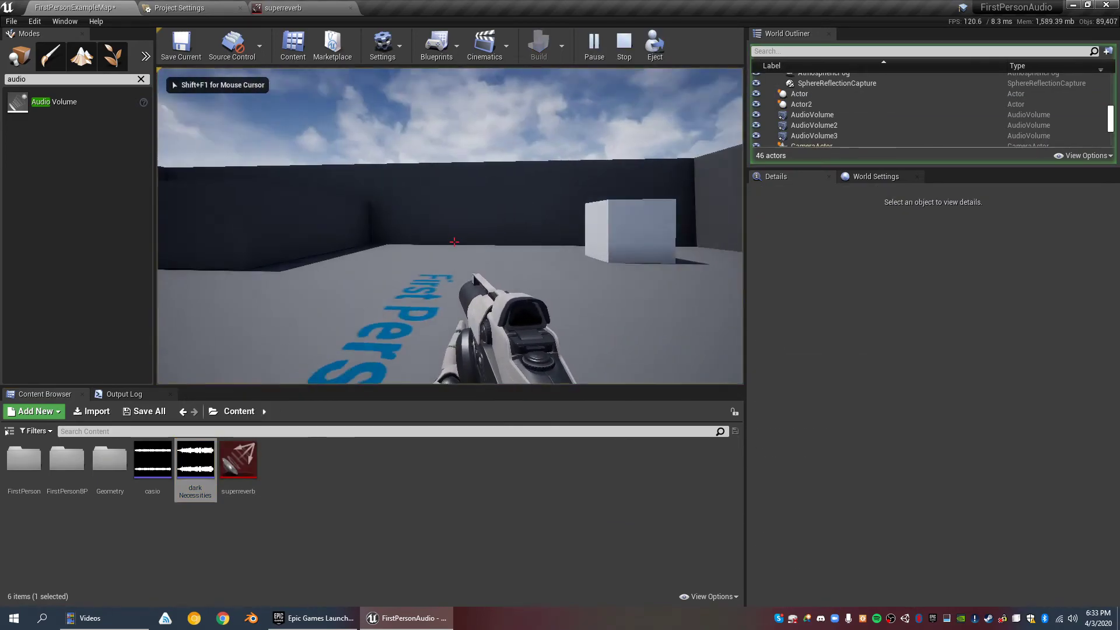
{"action": "key", "text": "w"}
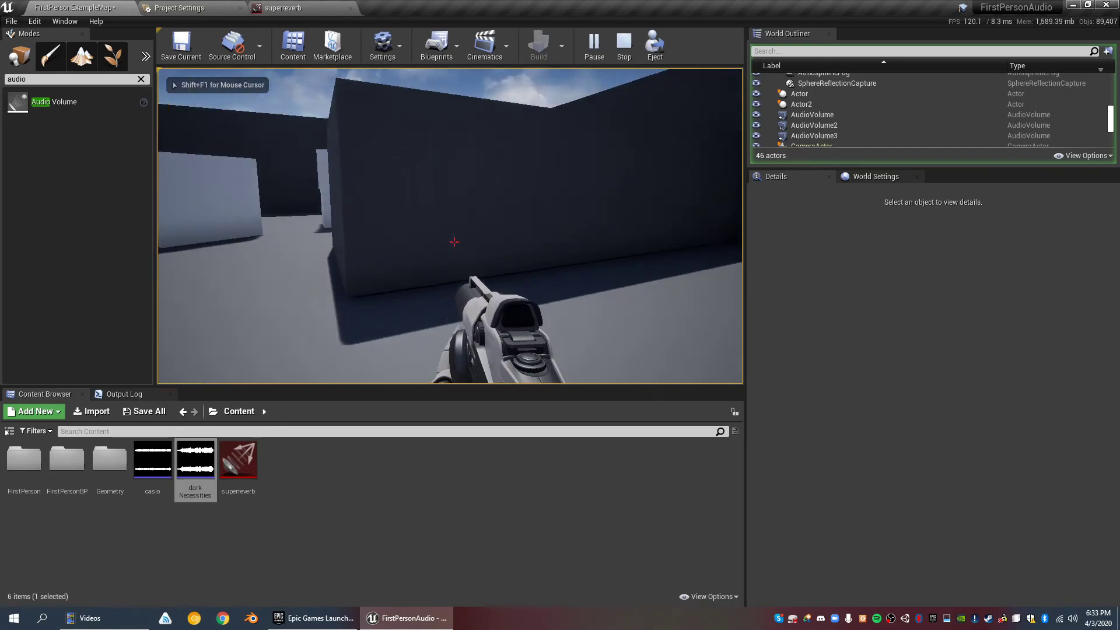
{"action": "key", "text": "s"}
{"action": "key", "text": "w"}
{"action": "key", "text": "w"}
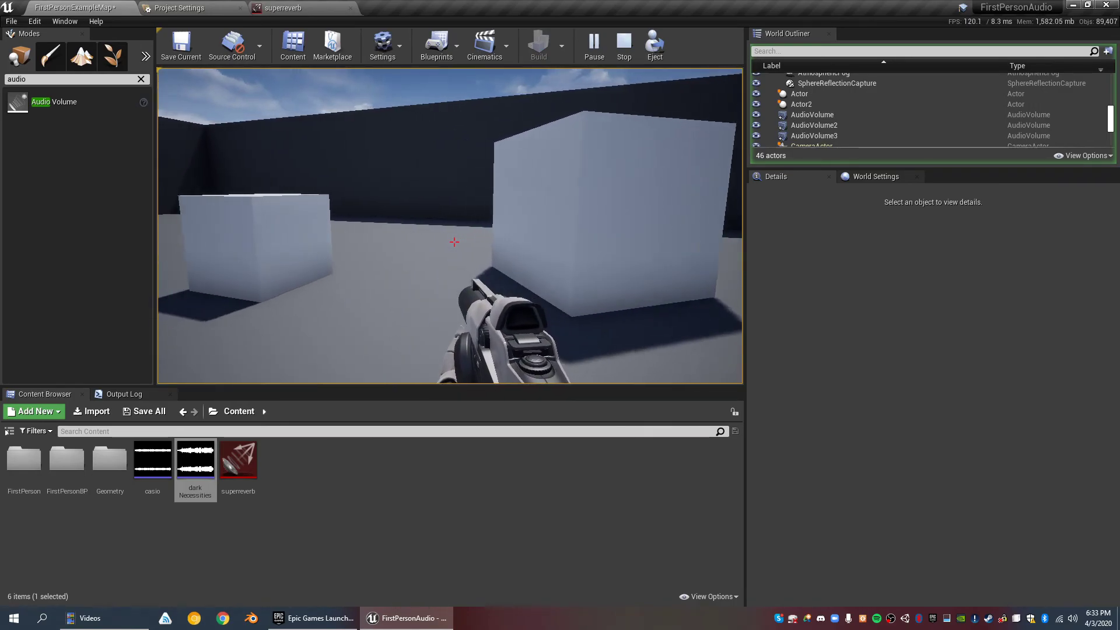
{"action": "key", "text": "w"}
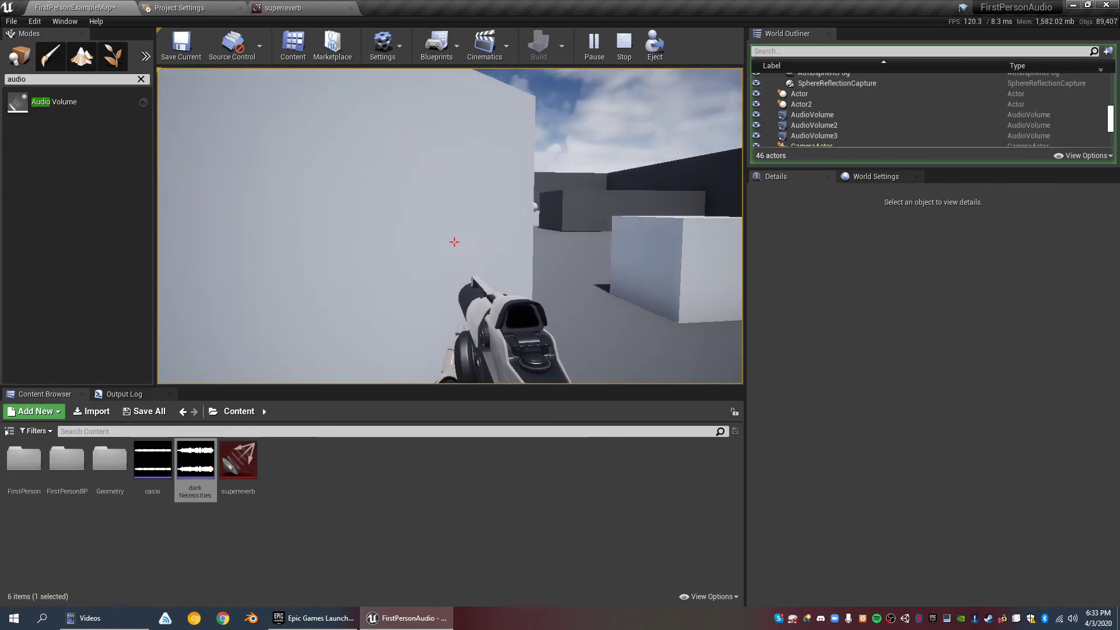
- Walk back and forth around the white boxes near the duplicated sphere to hear the reverb change across the new volume's edge
{"action": "key", "text": "s"}
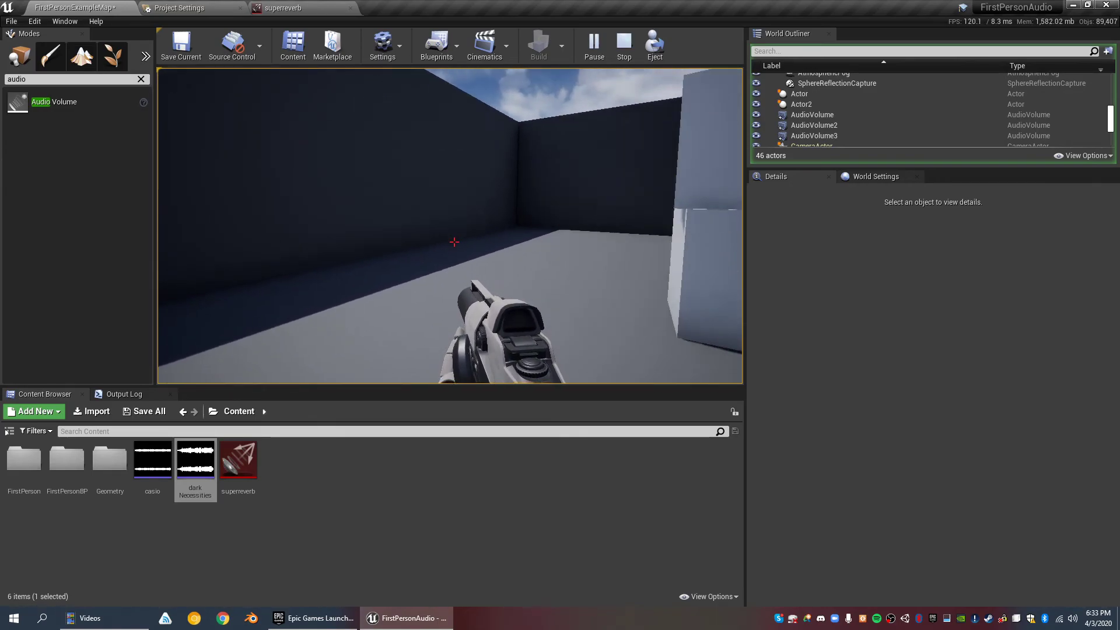
{"action": "key", "text": "w"}
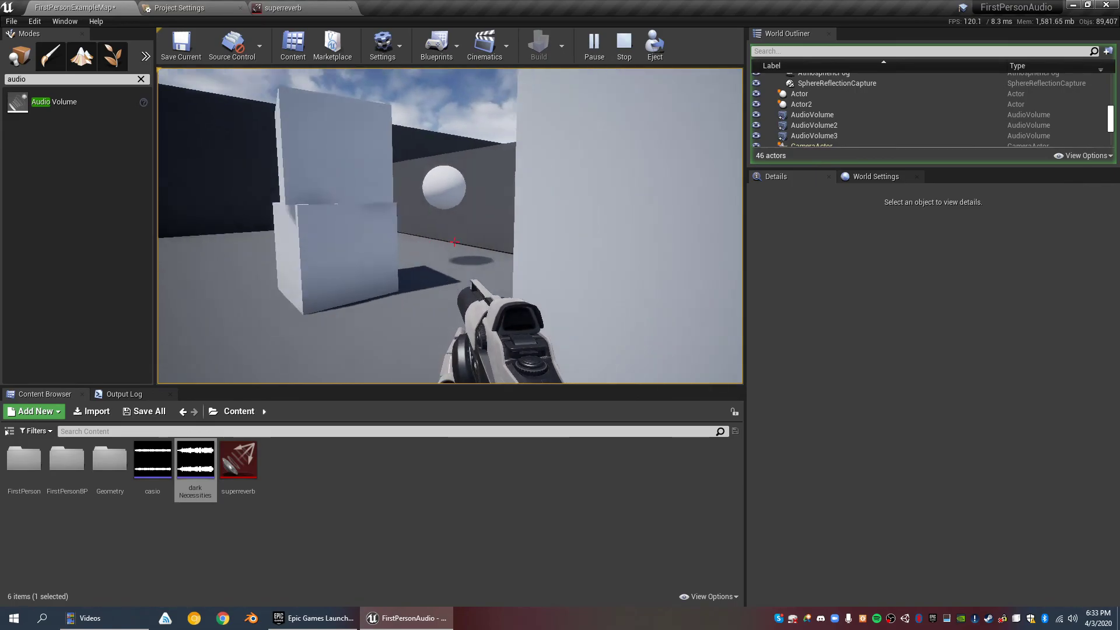
{"action": "key", "text": "w"}
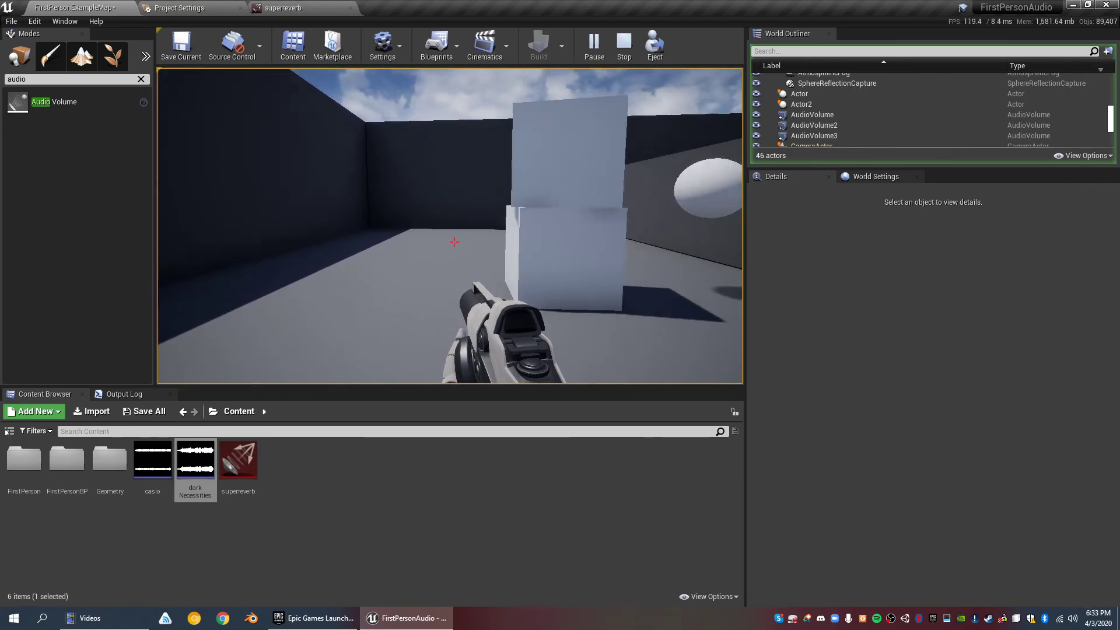
{"action": "key", "text": "d"}
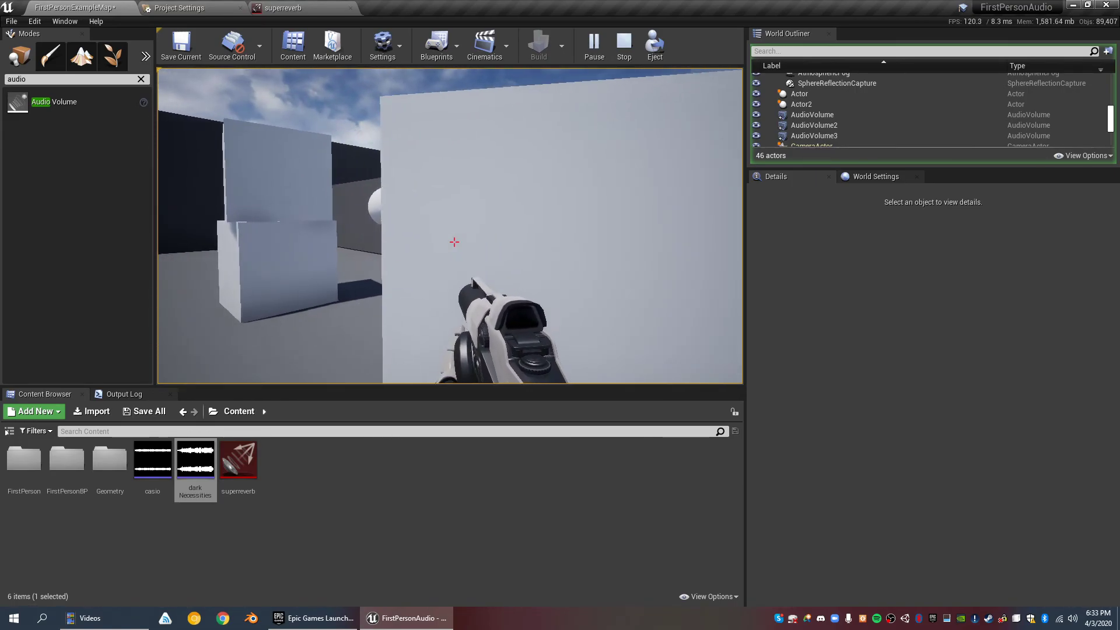
{"action": "key", "text": "s"}
{"action": "key", "text": "w"}
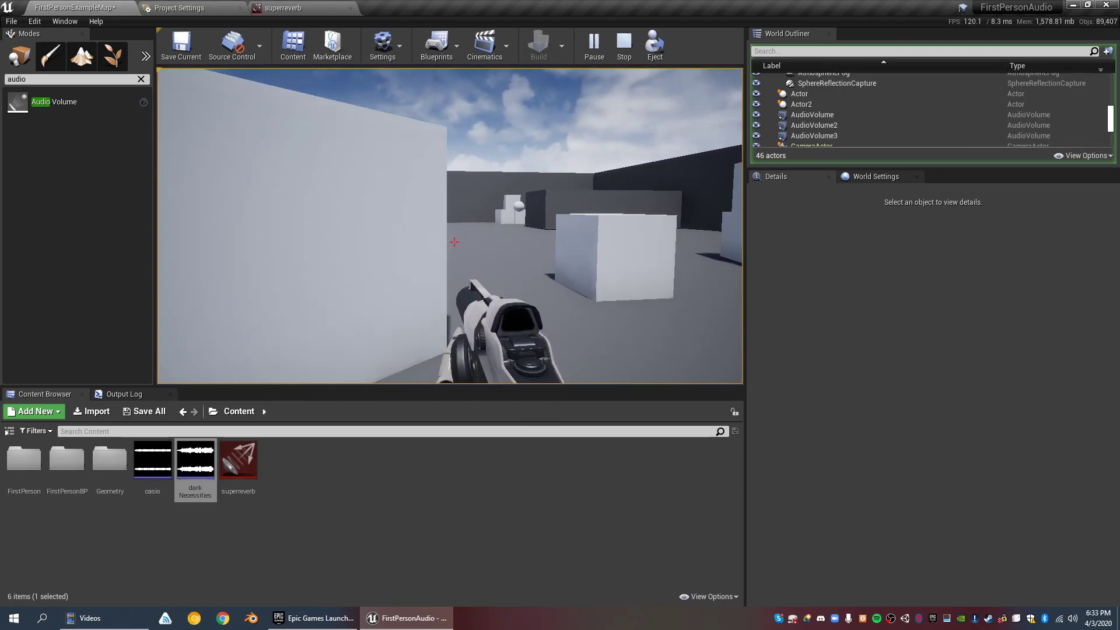
{"action": "key", "text": "s"}
{"action": "key", "text": "w"}
{"action": "key", "text": "w"}
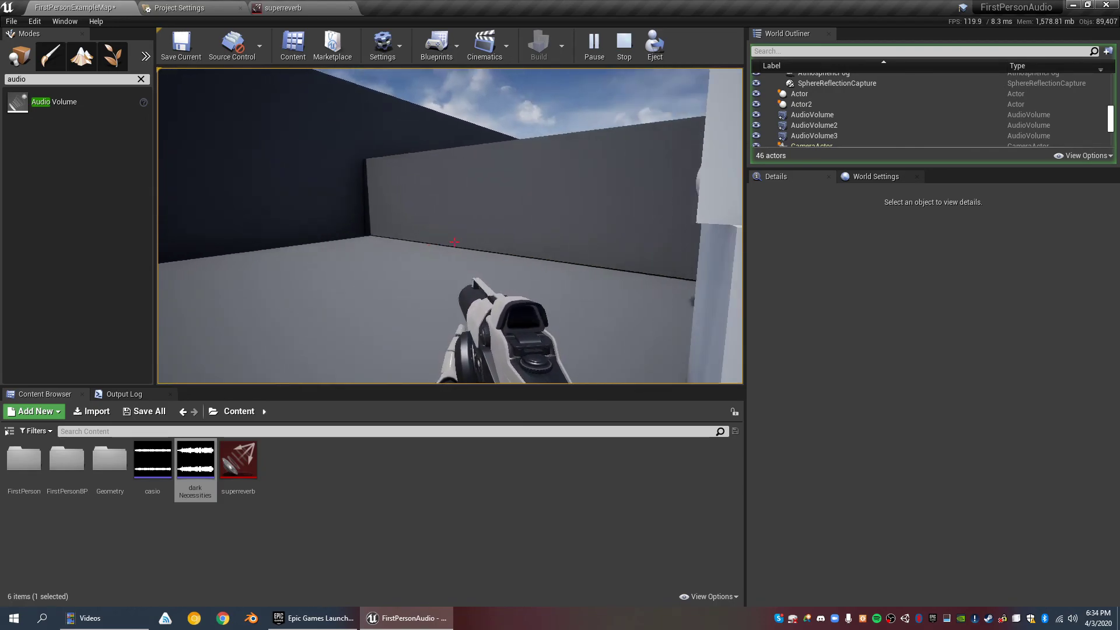
- Walk past the duplicated sphere and along the dark block into the open arena to compare the sound, and end the play test
{"action": "key", "text": "s"}
{"action": "key", "text": "w"}
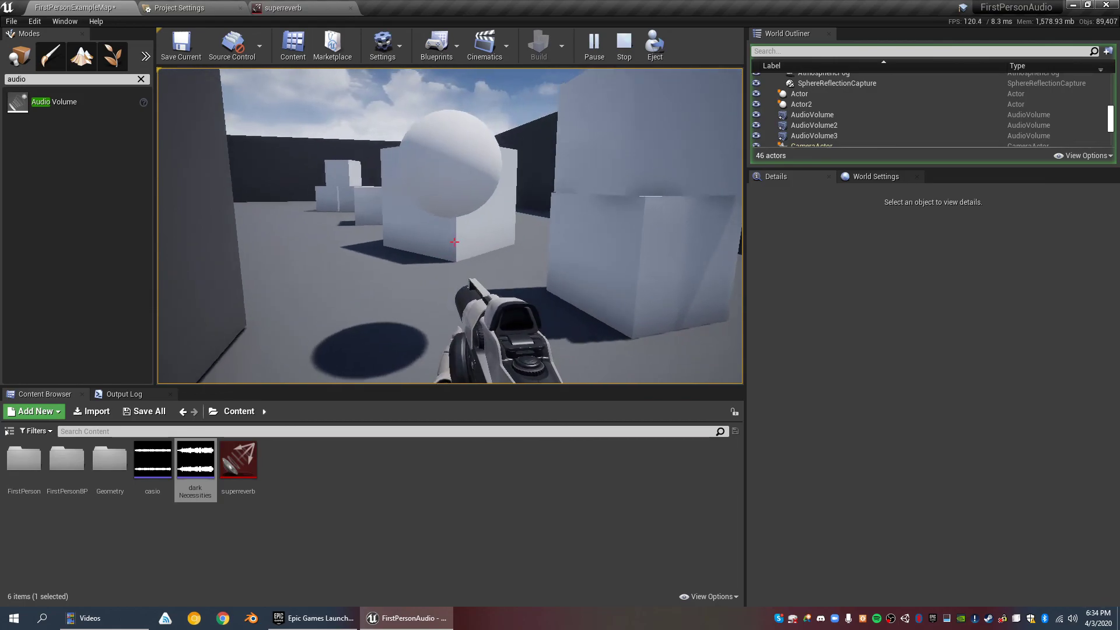
{"action": "key", "text": "w"}
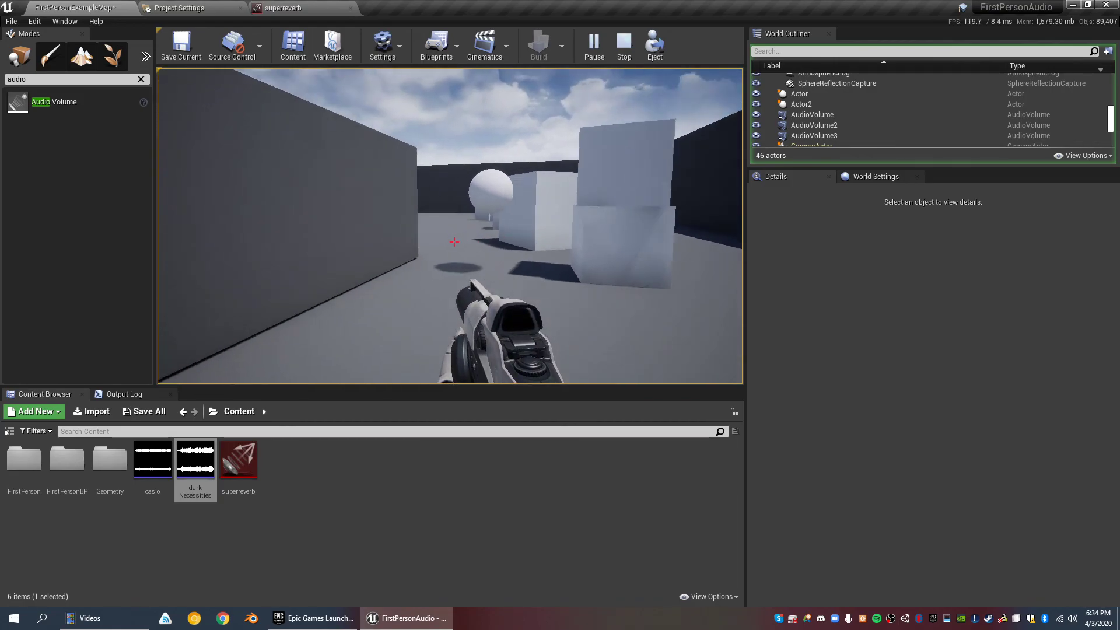
{"action": "key", "text": "w"}
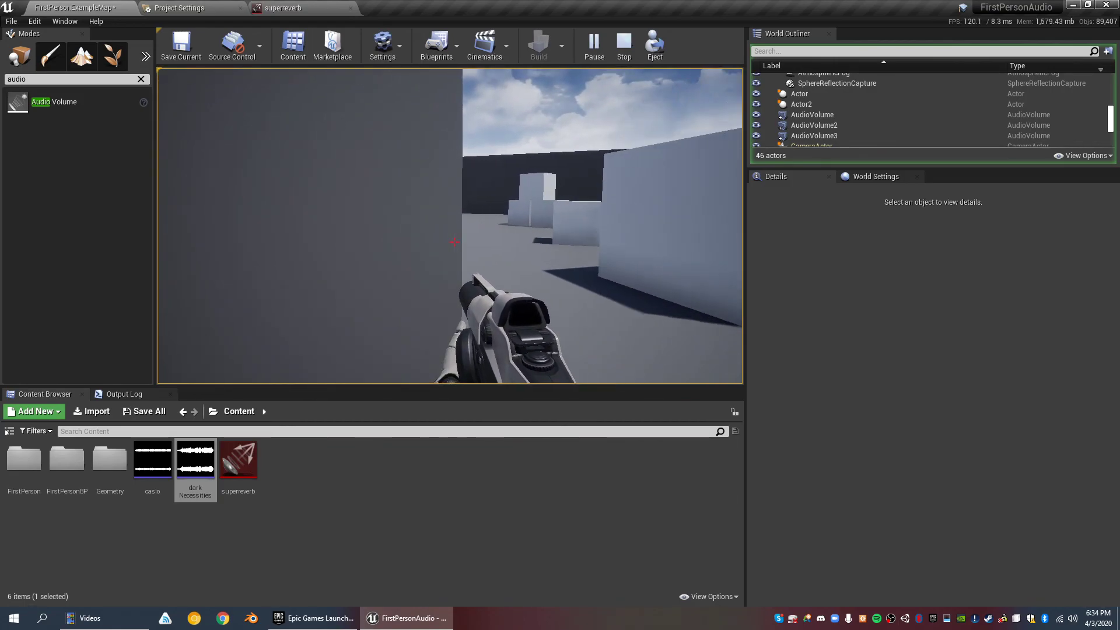
{"action": "key", "text": "w"}
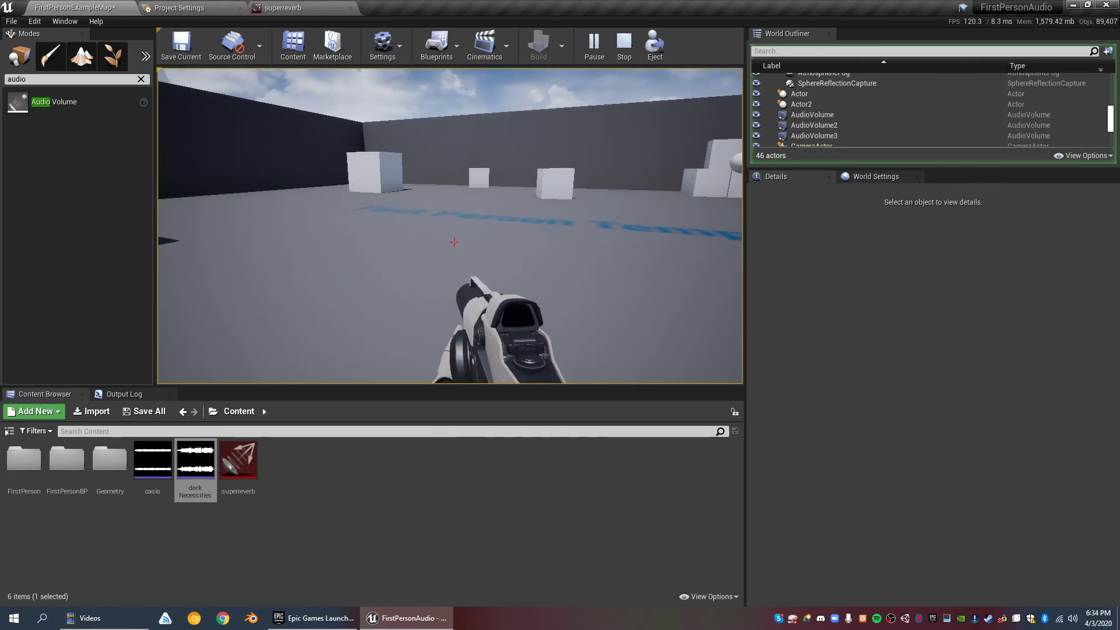
{"action": "key", "text": "Escape"}
{"action": "scroll", "coordinate": [484, 97], "scroll_direction": "down", "scroll_amount": 5}
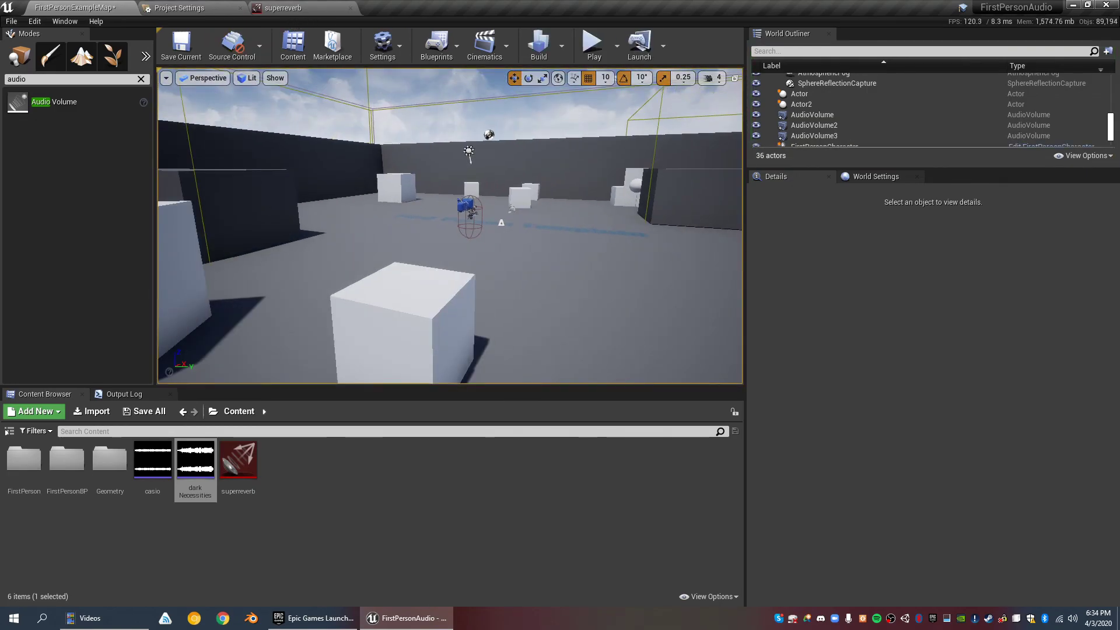